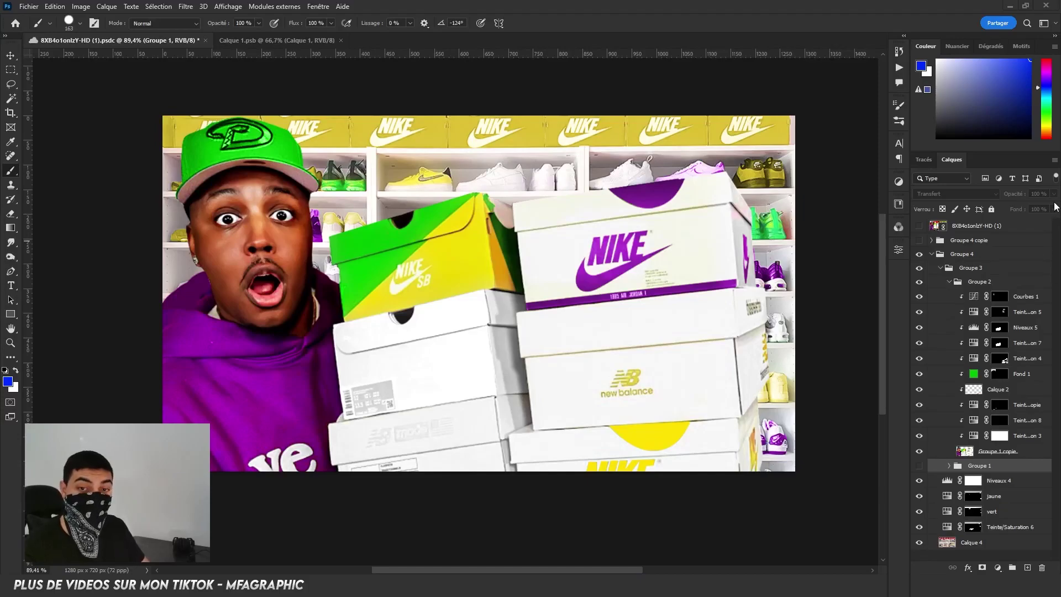
Compare the finished thumbnail, then show Groupe 4 copie and hide Groupe 4
{"action": "left_click", "coordinate": [919, 225]}
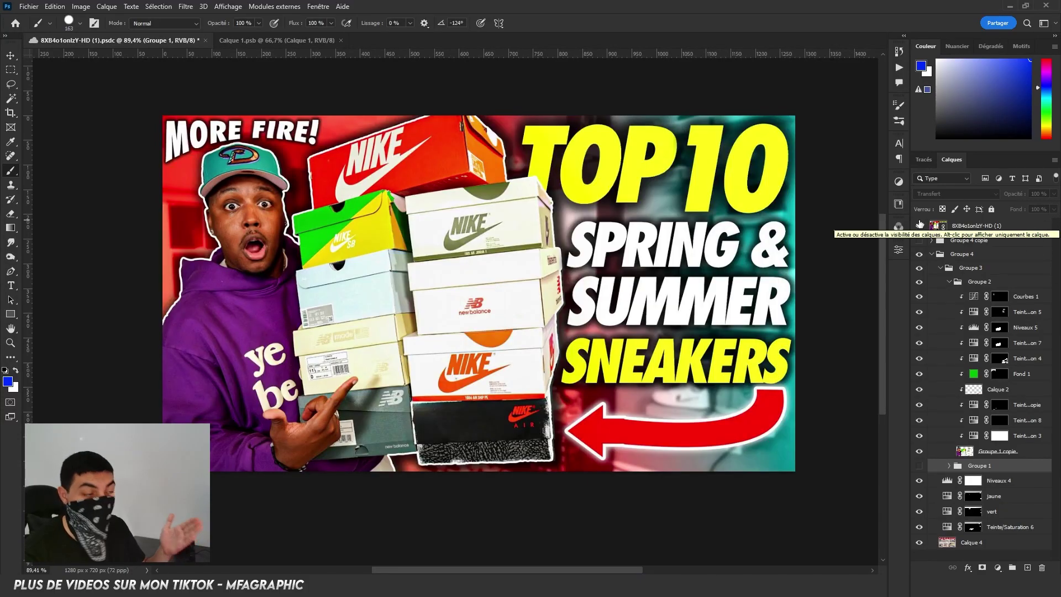
{"action": "left_click", "coordinate": [919, 225]}
{"action": "left_click", "coordinate": [919, 240]}
{"action": "left_click", "coordinate": [918, 253]}
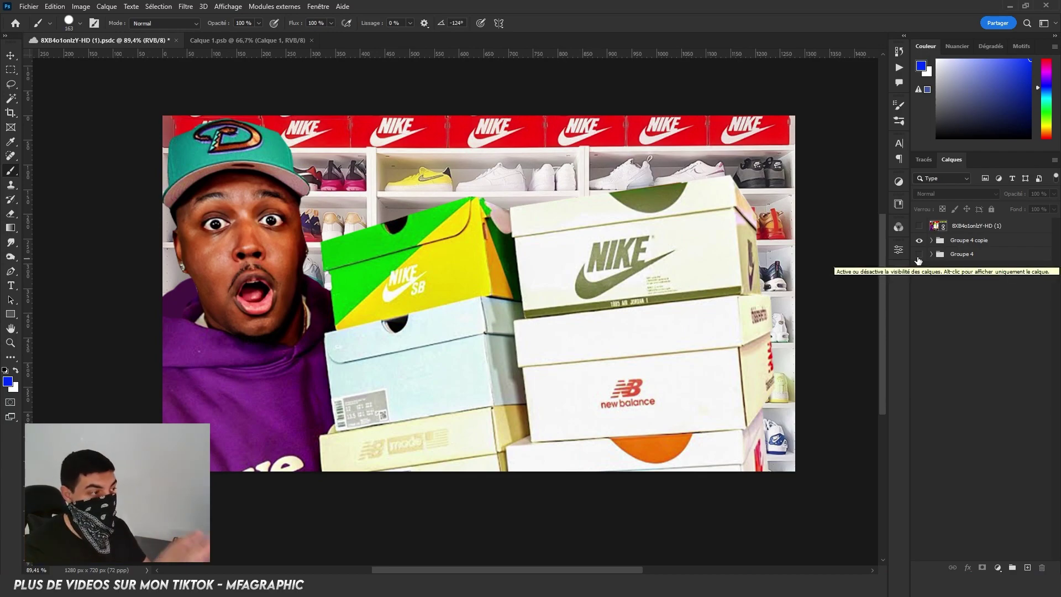
Recheck the thumbnail, expand Groupe 4 copie and select its Calque 1 copie layer
{"action": "left_click", "coordinate": [919, 226]}
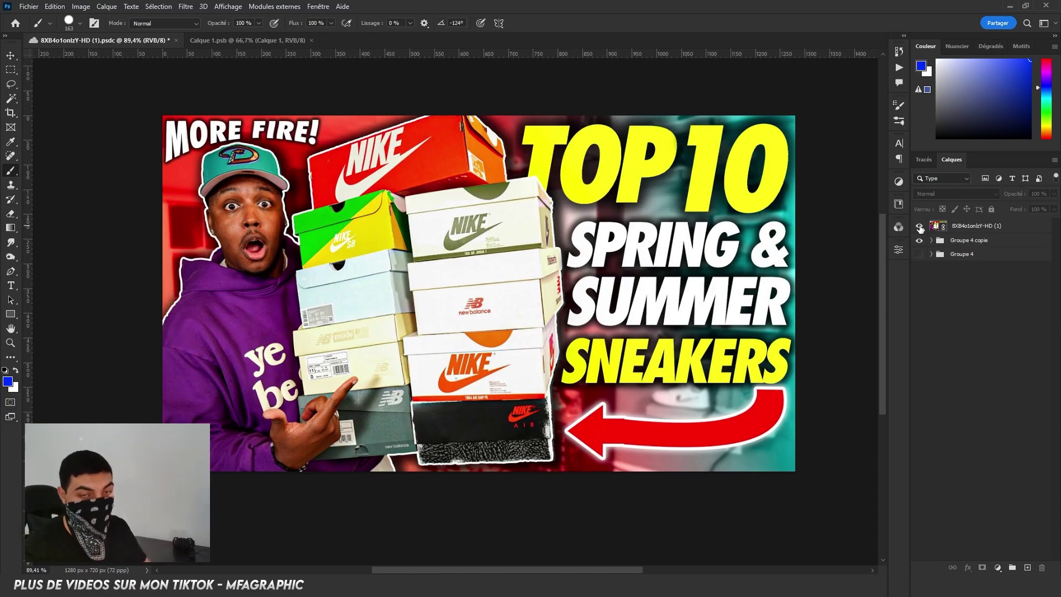
{"action": "left_click", "coordinate": [919, 226]}
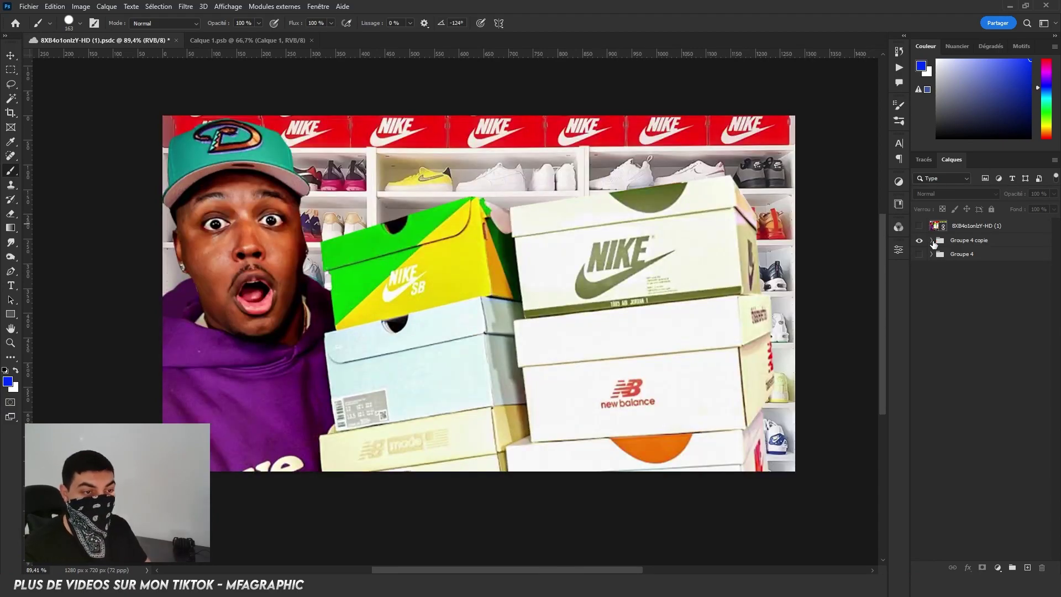
{"action": "left_click", "coordinate": [932, 241]}
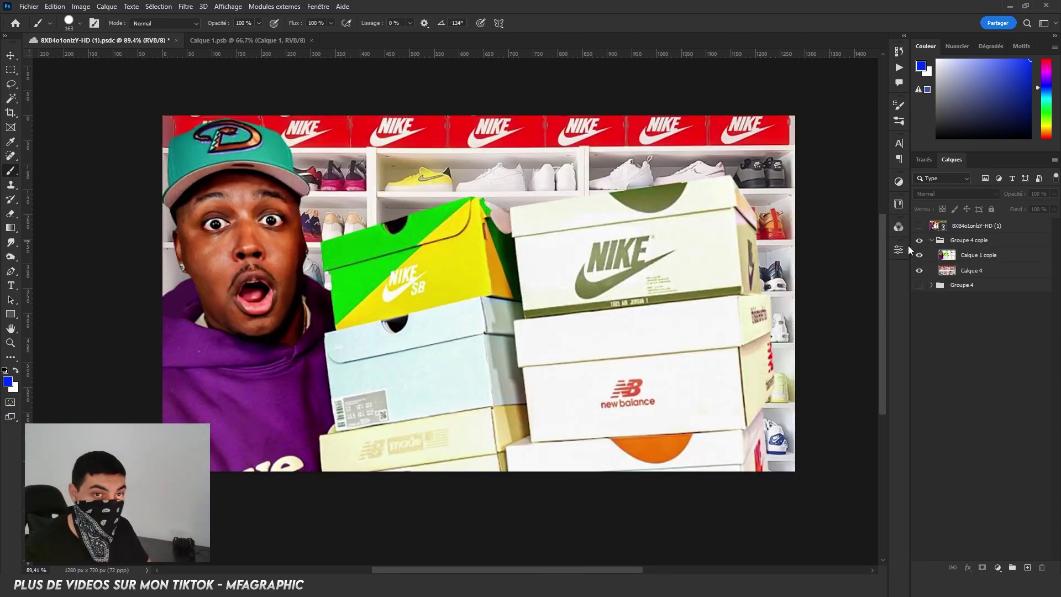
{"action": "left_click", "coordinate": [1025, 257]}
Convert Calque 1 copie to a smart object and duplicate it
{"action": "right_click", "coordinate": [1025, 257]}
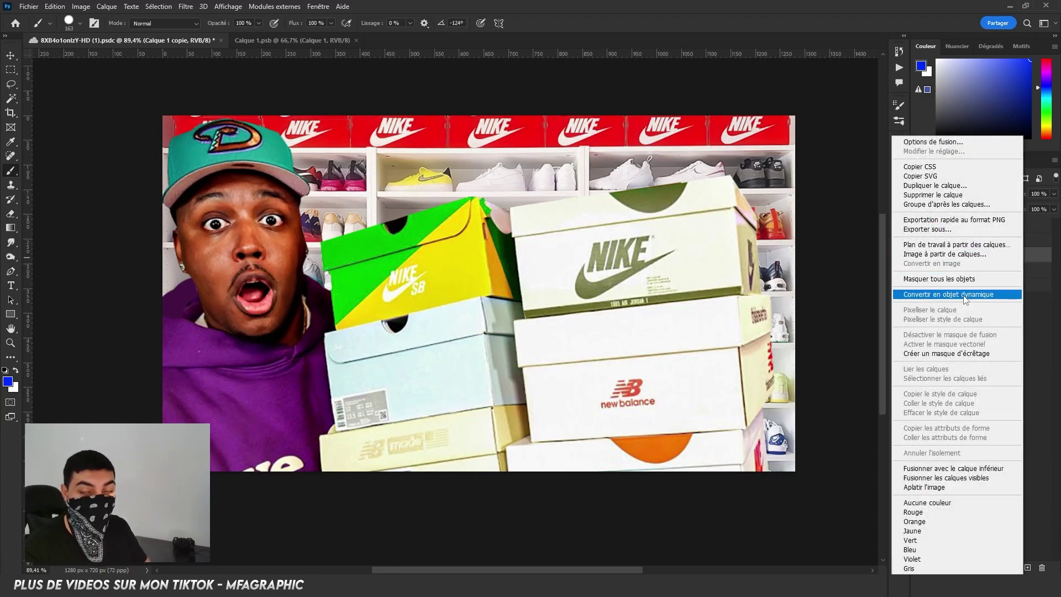
{"action": "left_click", "coordinate": [965, 295]}
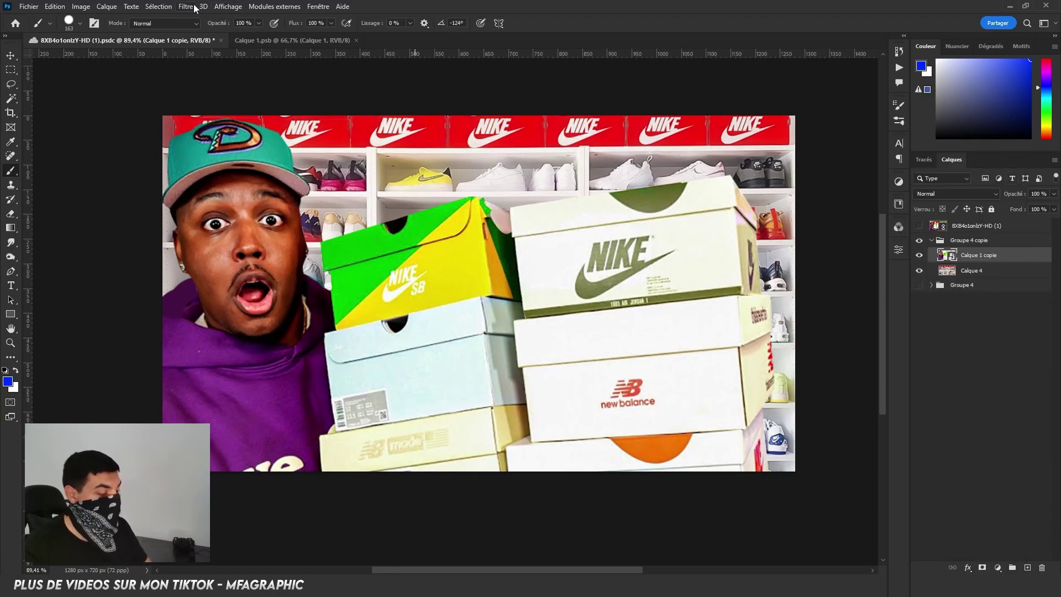
{"action": "key", "text": "ctrl+j"}
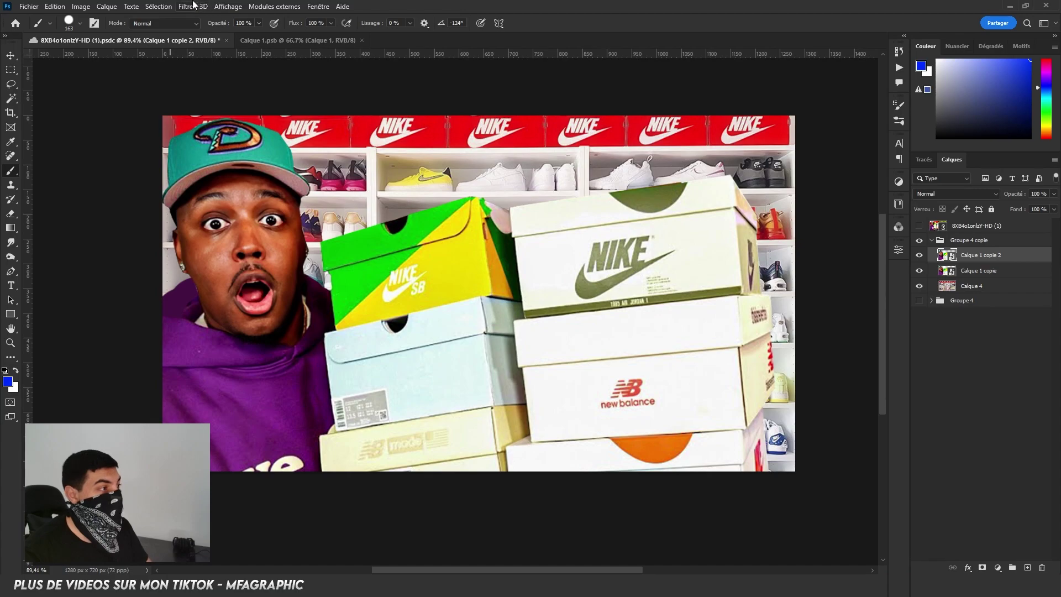
Apply Camera Raw to the copy with Textures -45 and noise reduction 22
{"action": "left_click", "coordinate": [188, 6]}
{"action": "left_click", "coordinate": [221, 84]}
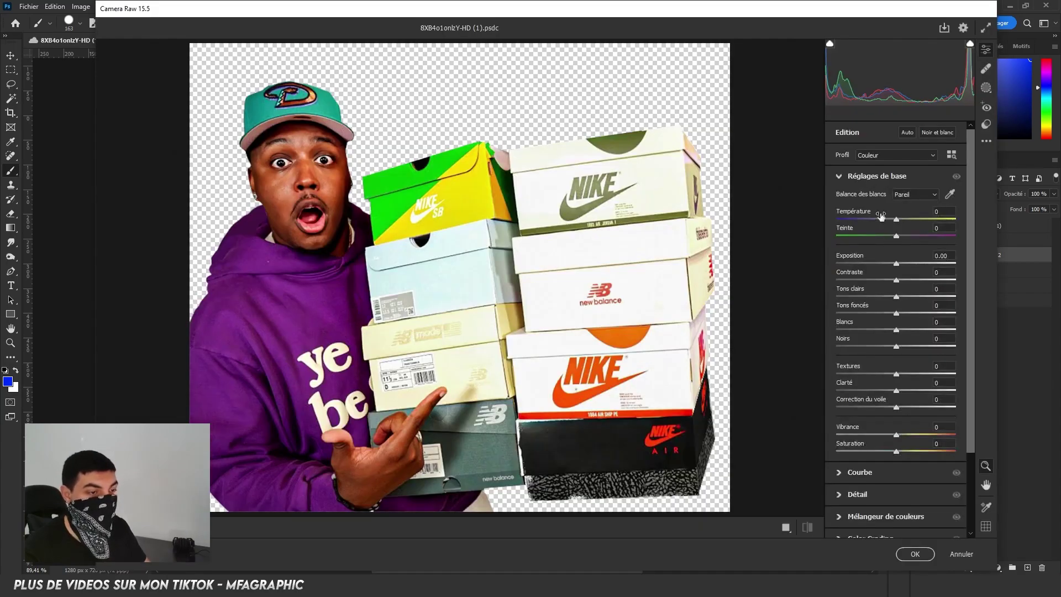
{"action": "left_click_drag", "start_coordinate": [895, 374], "coordinate": [869, 376]}
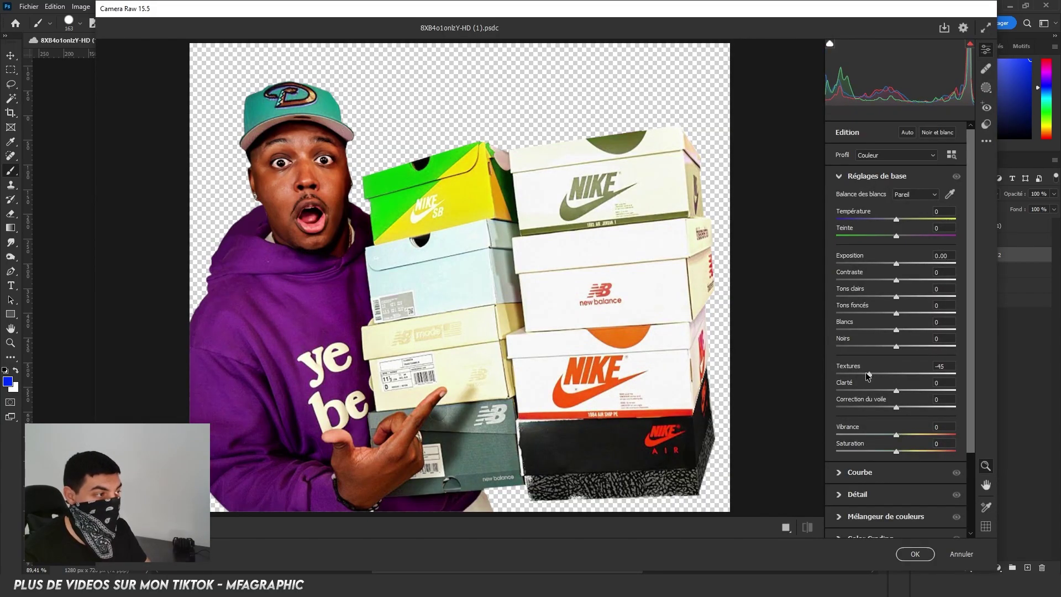
{"action": "left_click", "coordinate": [866, 177]}
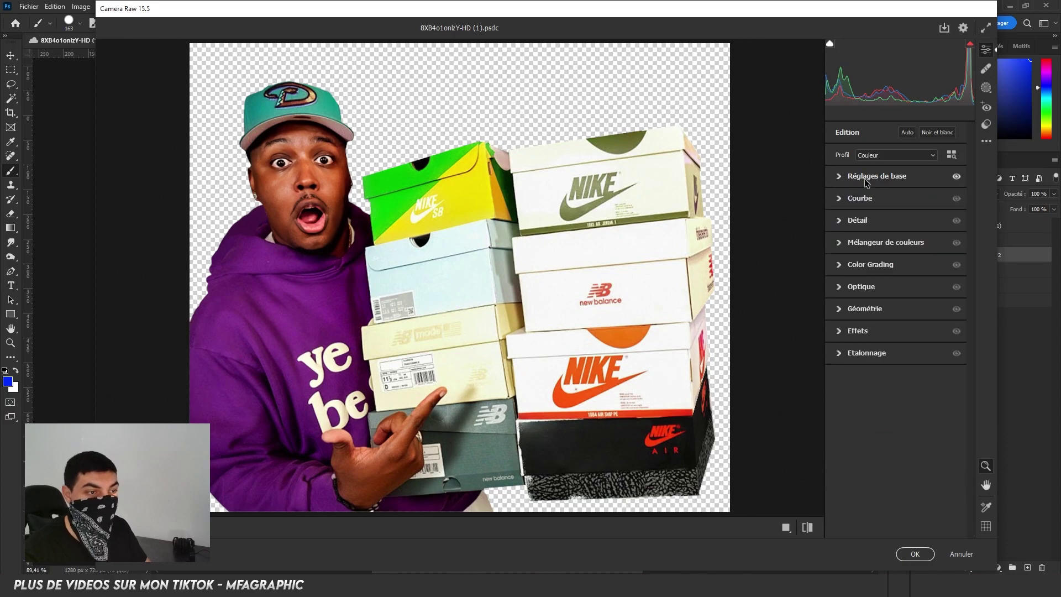
{"action": "left_click", "coordinate": [858, 221]}
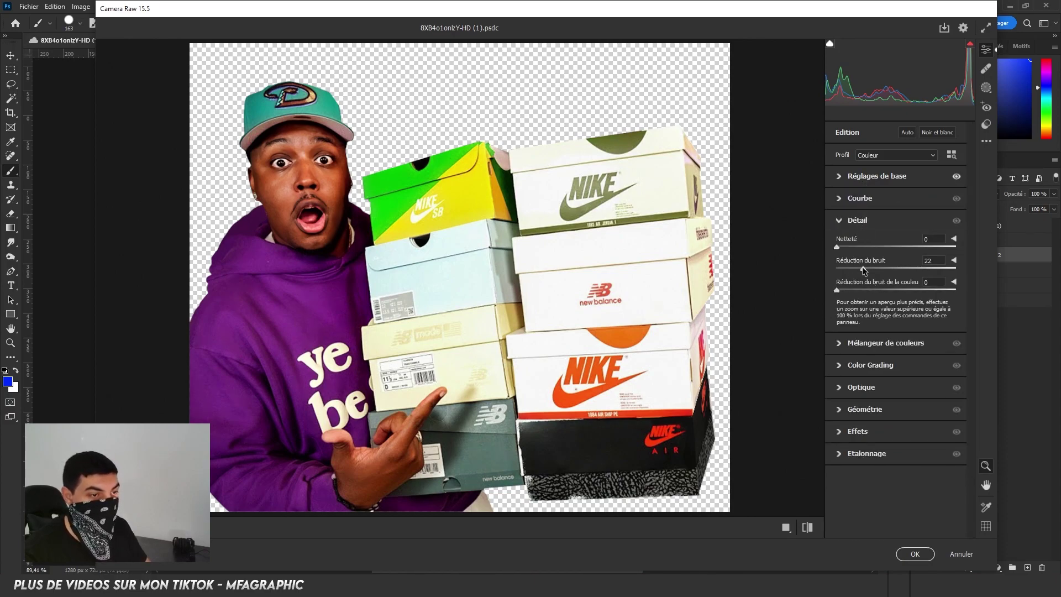
{"action": "key", "text": "Return"}
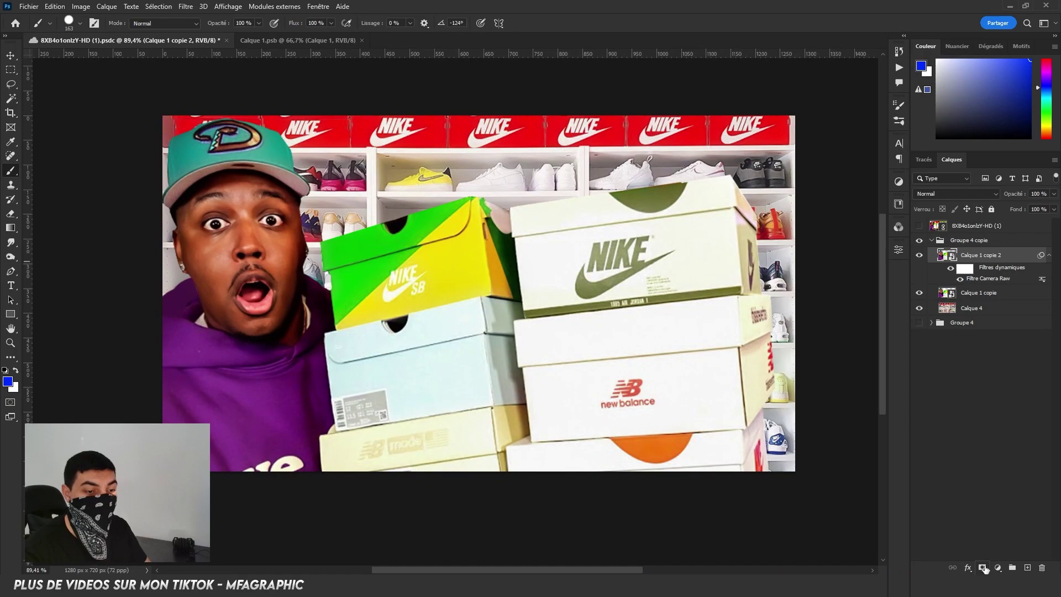
Add an inverted black mask to the filtered copy and paint white over both cheeks
{"action": "left_click", "coordinate": [983, 568]}
{"action": "key", "text": "ctrl+i"}
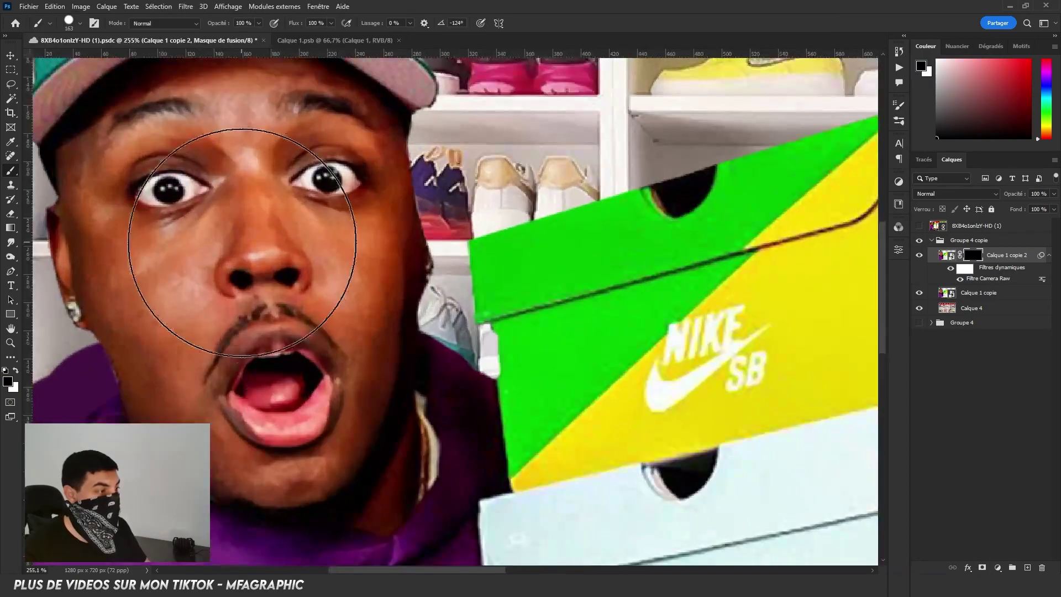
{"action": "scroll", "coordinate": [237, 254], "scroll_direction": "up", "scroll_amount": 5}
{"action": "key", "text": "x"}
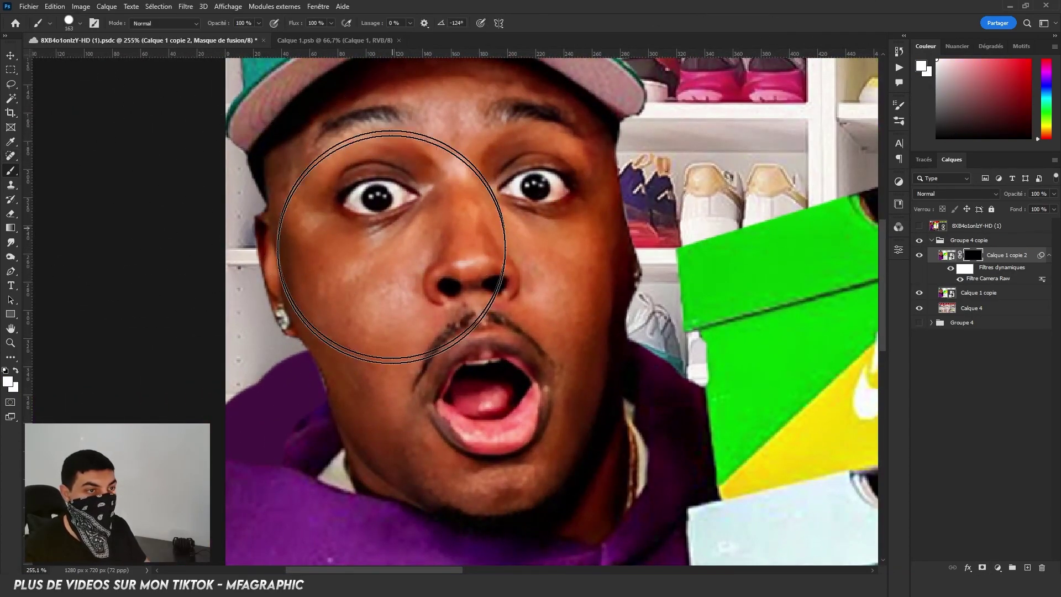
{"action": "left_click_drag", "start_coordinate": [401, 294], "coordinate": [462, 225]}
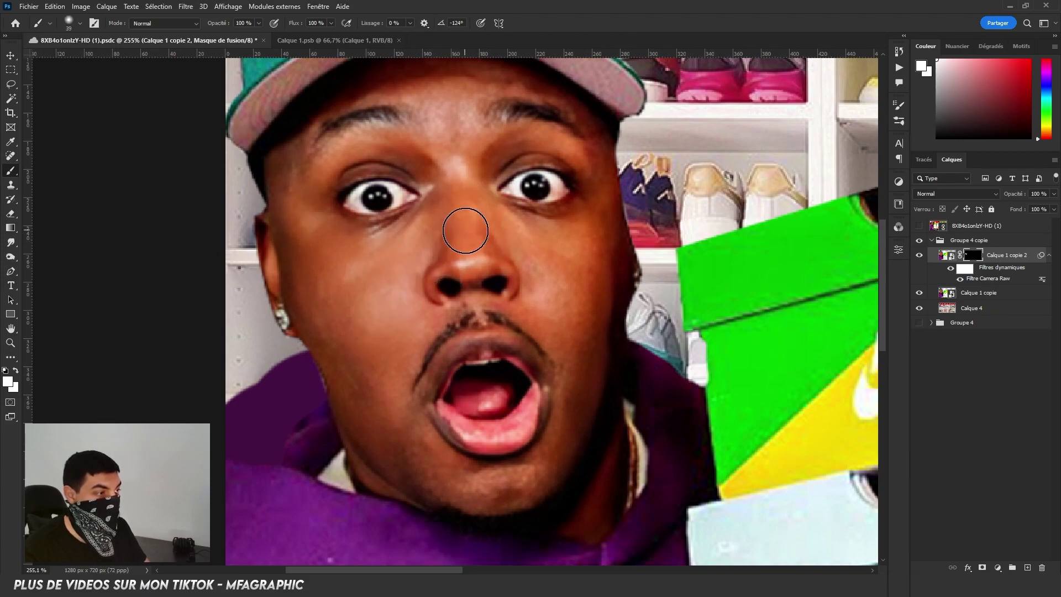
{"action": "left_click_drag", "start_coordinate": [547, 261], "coordinate": [580, 249]}
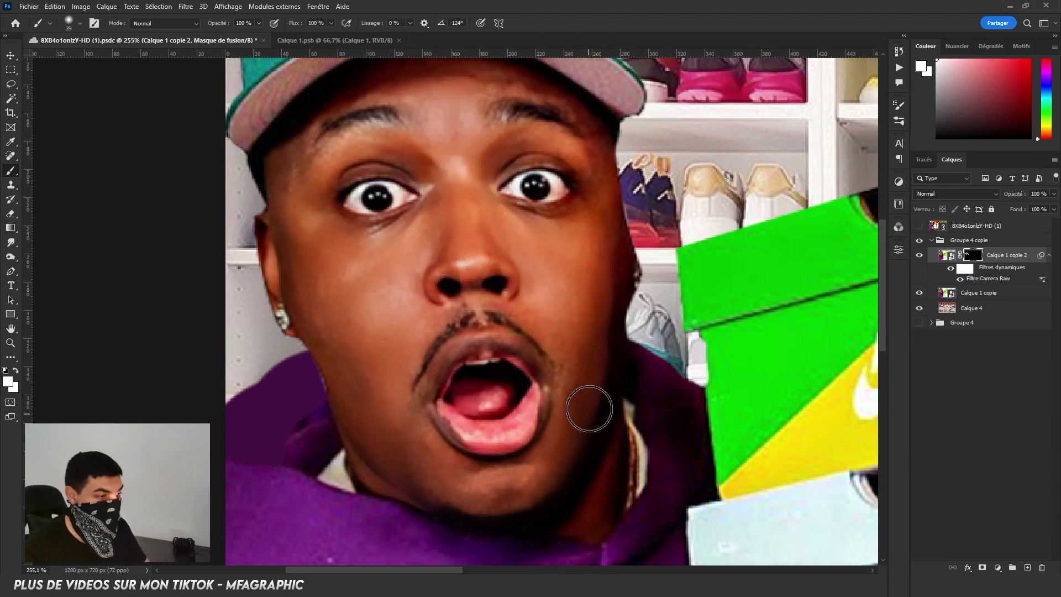
{"action": "left_click_drag", "start_coordinate": [587, 407], "coordinate": [584, 300]}
{"action": "scroll", "coordinate": [498, 326], "scroll_direction": "down", "scroll_amount": 5}
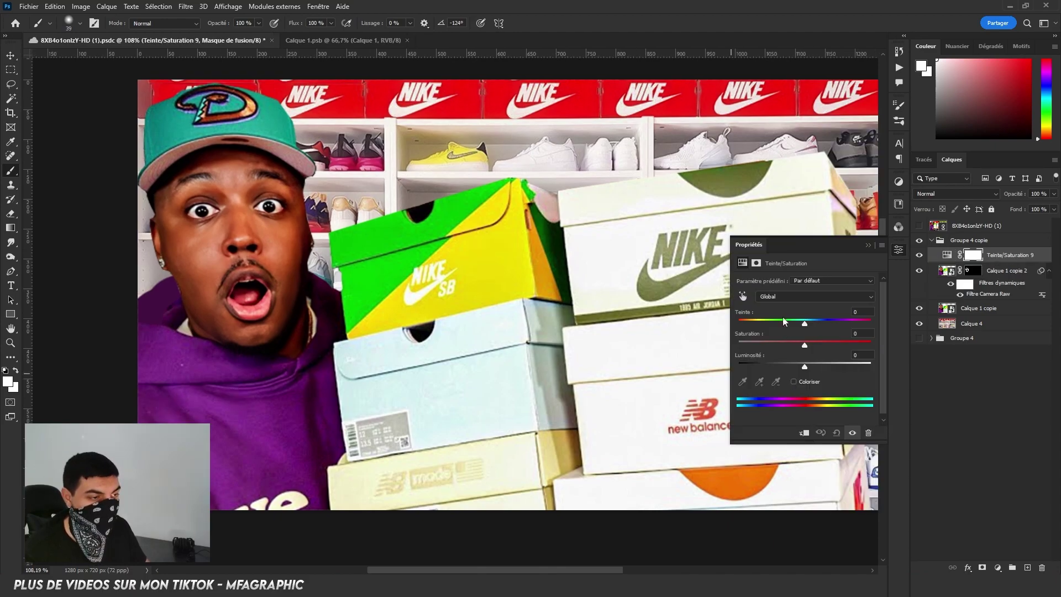
Add a Hue/Saturation adjustment raising Magentas saturation to +68
{"action": "left_click", "coordinate": [815, 296]}
{"action": "left_click", "coordinate": [774, 349]}
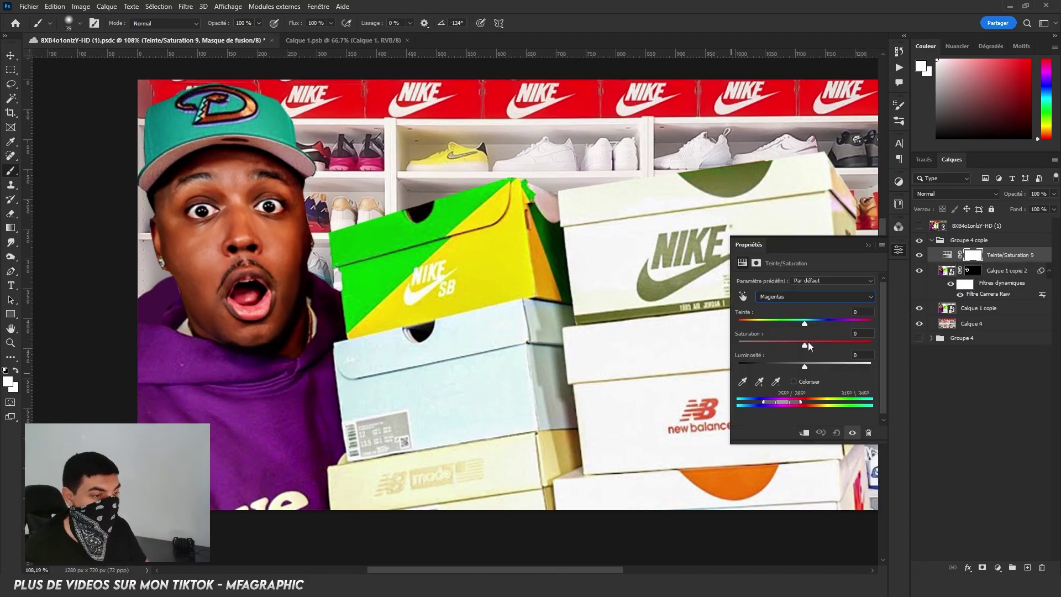
{"action": "left_click_drag", "start_coordinate": [808, 341], "coordinate": [851, 344]}
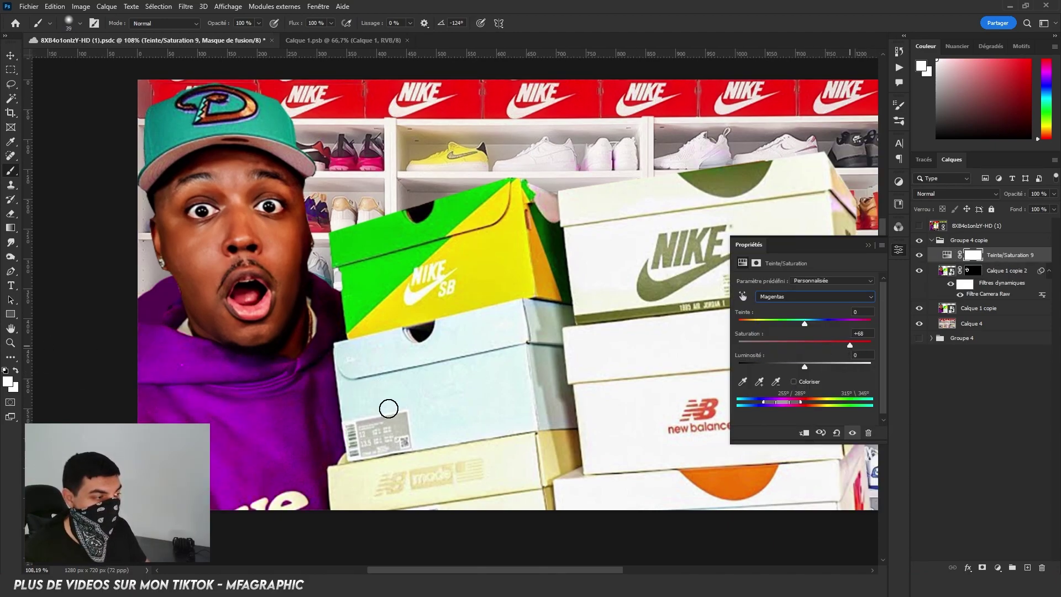
{"action": "left_click", "coordinate": [867, 244]}
Duplicate Teinte/Saturation 9 and set the copy to Colorize with Saturation 0
{"action": "left_click", "coordinate": [998, 265]}
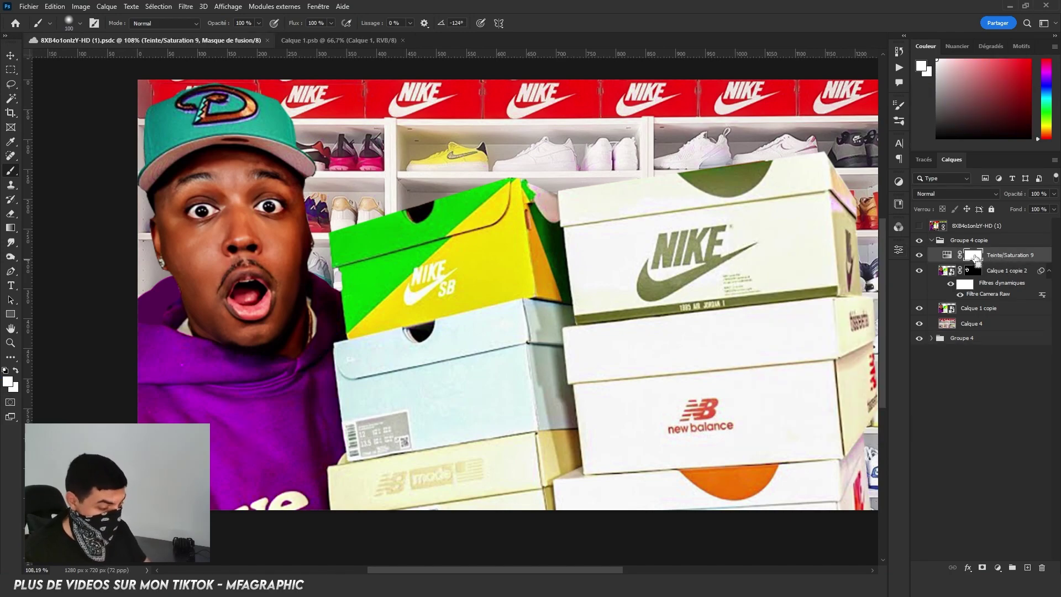
{"action": "key", "text": "ctrl+j"}
{"action": "double_click", "coordinate": [947, 256]}
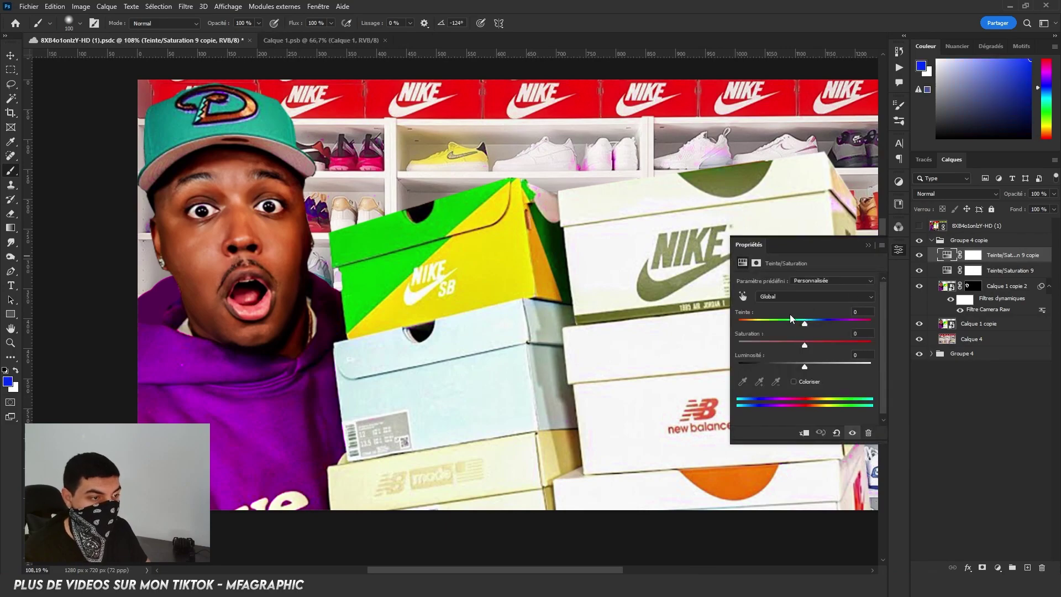
{"action": "left_click", "coordinate": [812, 381]}
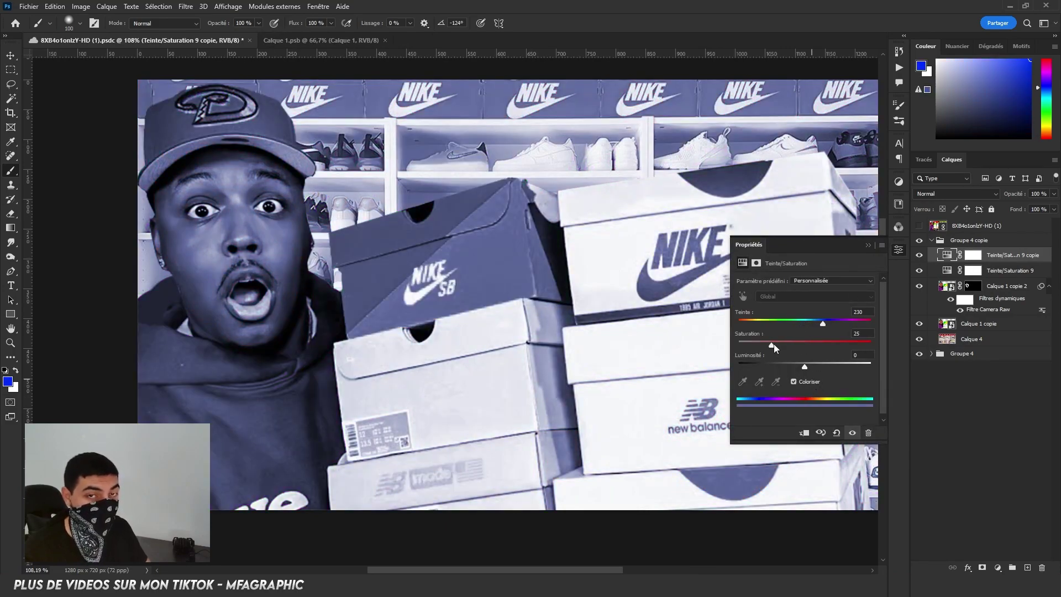
{"action": "left_click_drag", "start_coordinate": [773, 345], "coordinate": [739, 344]}
{"action": "left_click", "coordinate": [867, 245]}
Invert the copy's mask, paint white on the hoodie lettering edges, and duplicate the adjustment
{"action": "left_click", "coordinate": [965, 254]}
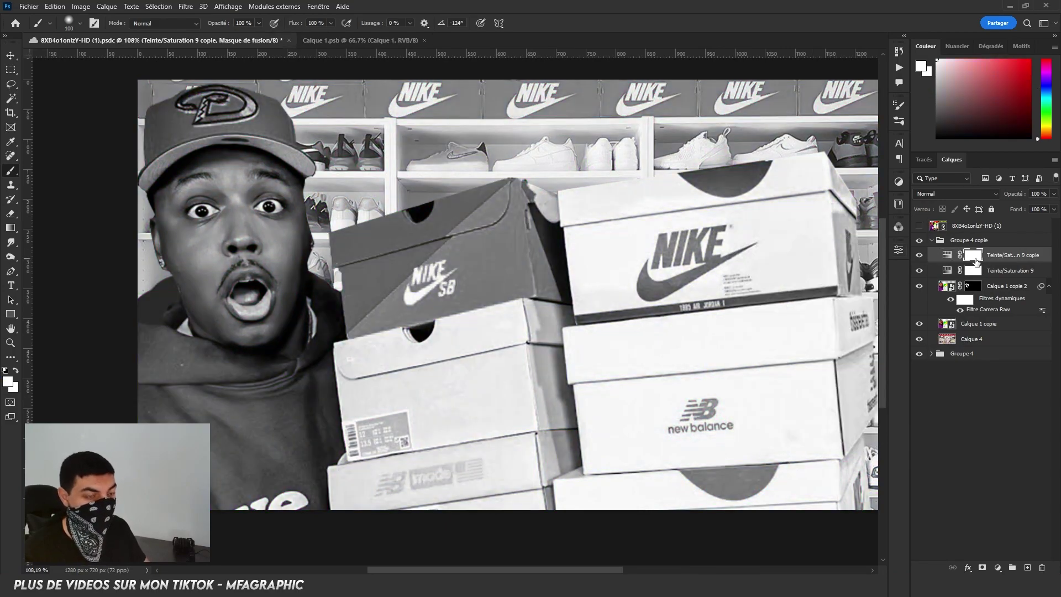
{"action": "key", "text": "ctrl+i"}
{"action": "scroll", "coordinate": [480, 199], "scroll_direction": "up", "scroll_amount": 5}
{"action": "scroll", "coordinate": [490, 301], "scroll_direction": "up", "scroll_amount": 2}
{"action": "scroll", "coordinate": [491, 301], "scroll_direction": "up", "scroll_amount": 3}
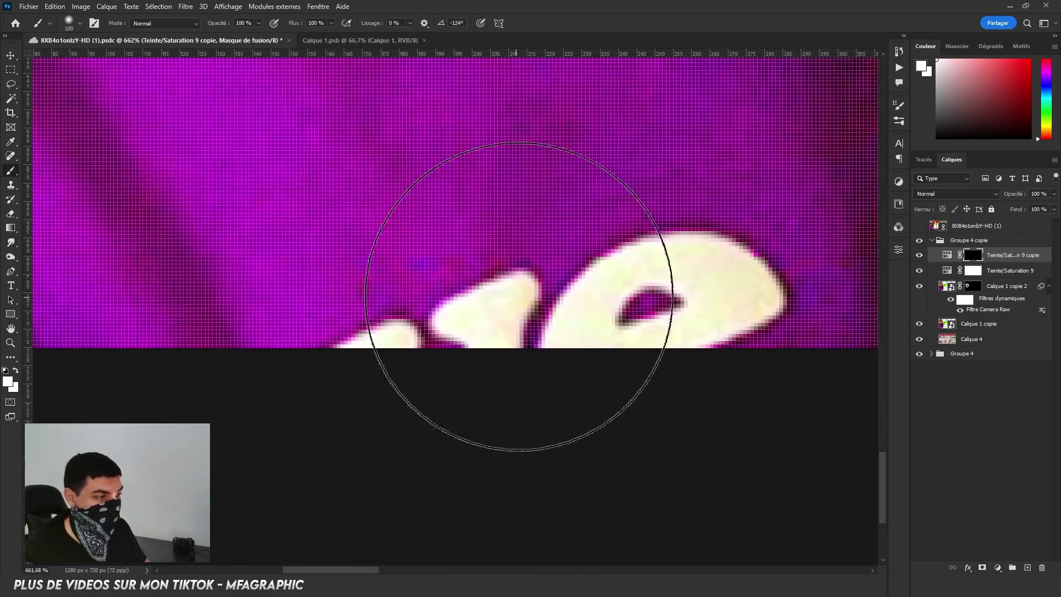
{"action": "mouse_move", "coordinate": [718, 309]}
{"action": "left_mouse_down"}
{"action": "mouse_move", "coordinate": [767, 282]}
{"action": "mouse_move", "coordinate": [661, 326]}
{"action": "mouse_move", "coordinate": [511, 289]}
{"action": "mouse_move", "coordinate": [682, 329]}
{"action": "left_mouse_up"}
{"action": "scroll", "coordinate": [753, 270], "scroll_direction": "down", "scroll_amount": 3}
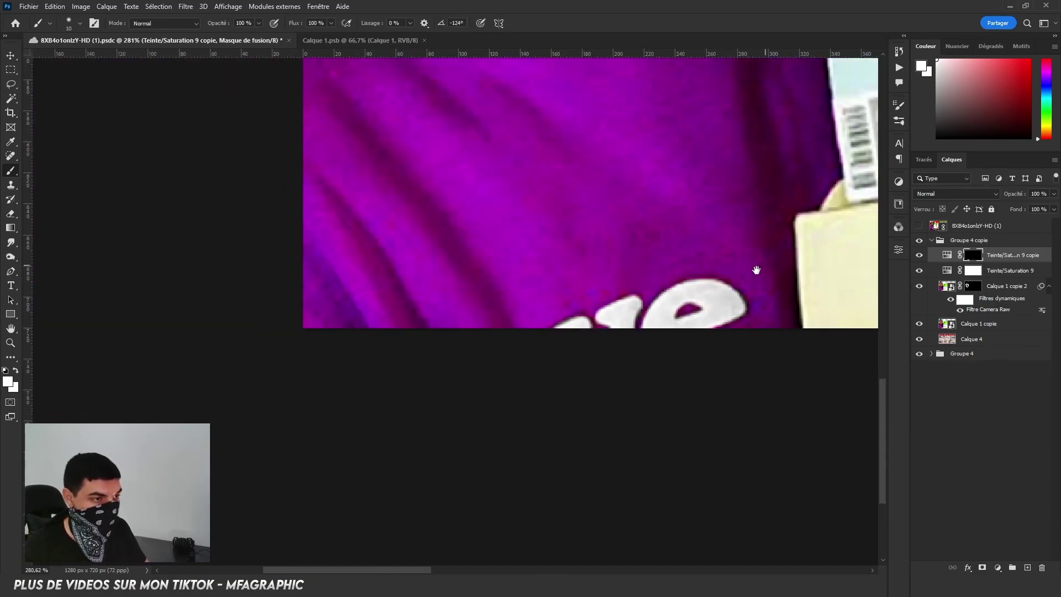
{"action": "scroll", "coordinate": [483, 383], "scroll_direction": "up", "scroll_amount": 5}
{"action": "mouse_move", "coordinate": [541, 382]}
{"action": "left_mouse_down"}
{"action": "mouse_move", "coordinate": [616, 422]}
{"action": "mouse_move", "coordinate": [558, 406]}
{"action": "left_mouse_up"}
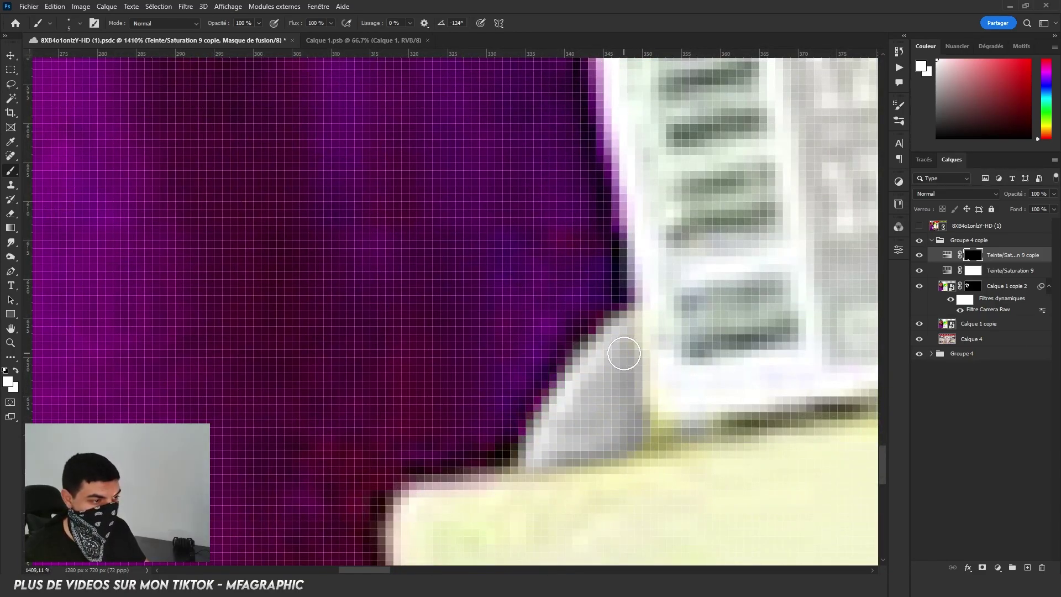
{"action": "scroll", "coordinate": [599, 328], "scroll_direction": "down", "scroll_amount": 10}
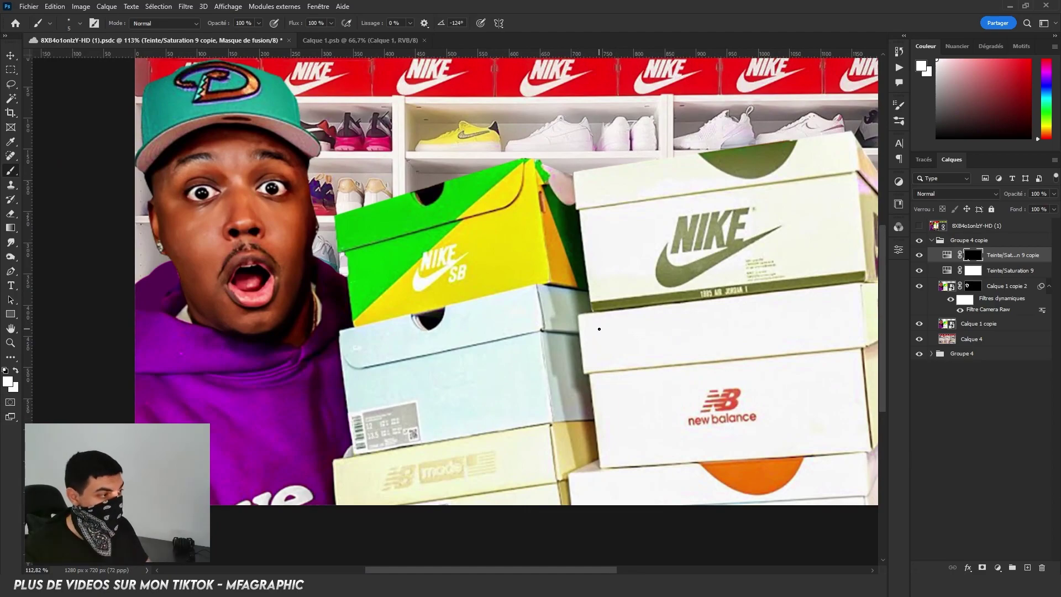
{"action": "key", "text": "ctrl+j"}
Set white as the paint colour and size a small brush for the eye whites
{"action": "key", "text": "x"}
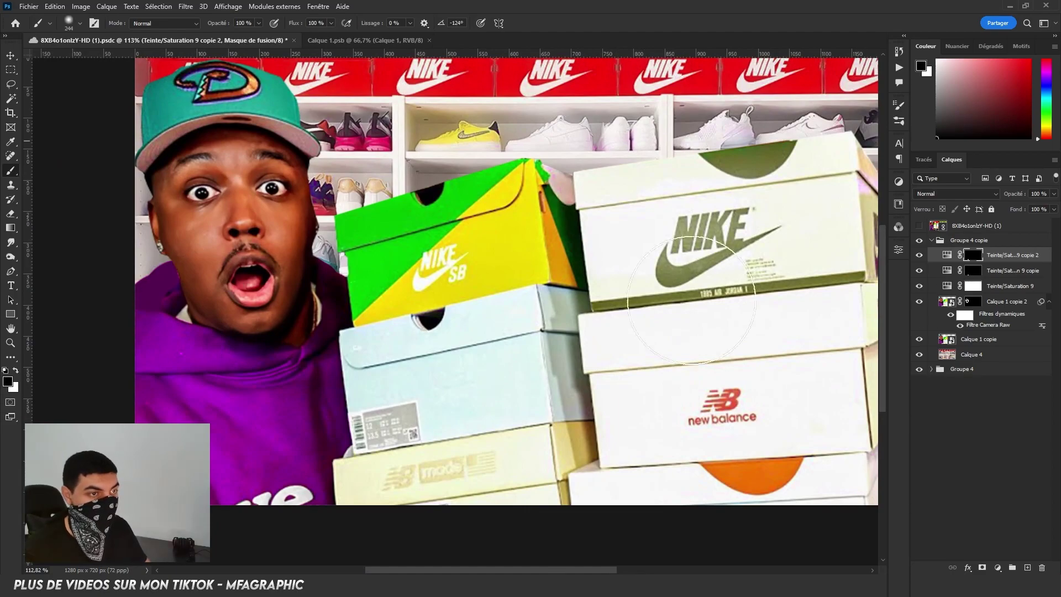
{"action": "scroll", "coordinate": [215, 194], "scroll_direction": "up", "scroll_amount": 6}
{"action": "scroll", "coordinate": [559, 389], "scroll_direction": "down", "scroll_amount": 2}
{"action": "scroll", "coordinate": [495, 300], "scroll_direction": "up", "scroll_amount": 3}
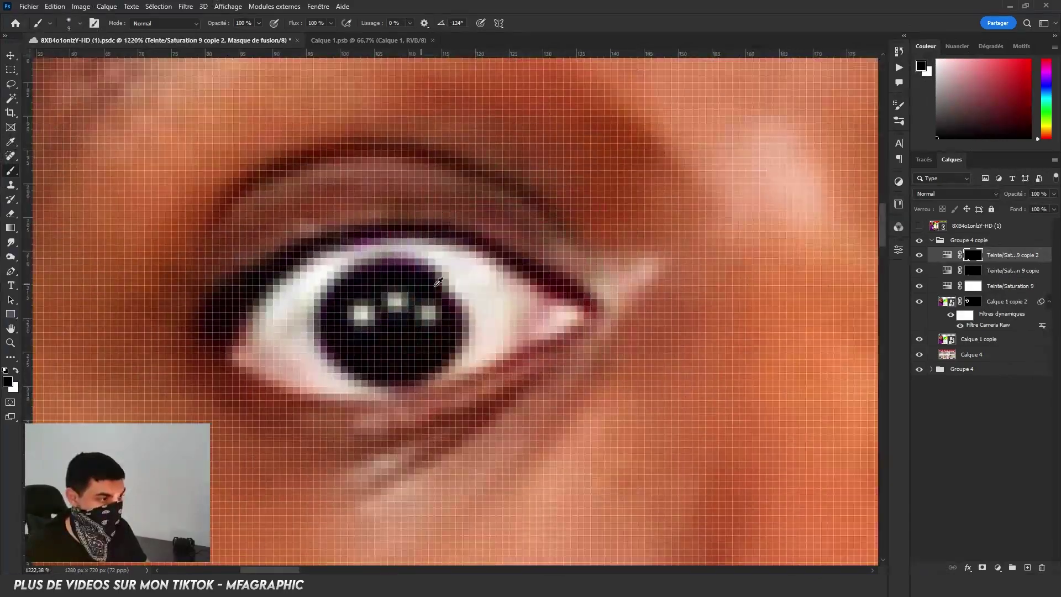
{"action": "key", "text": "x"}
{"action": "key", "text": "bracketleft"}
{"action": "key", "text": "bracketleft"}
{"action": "key", "text": "bracketleft"}
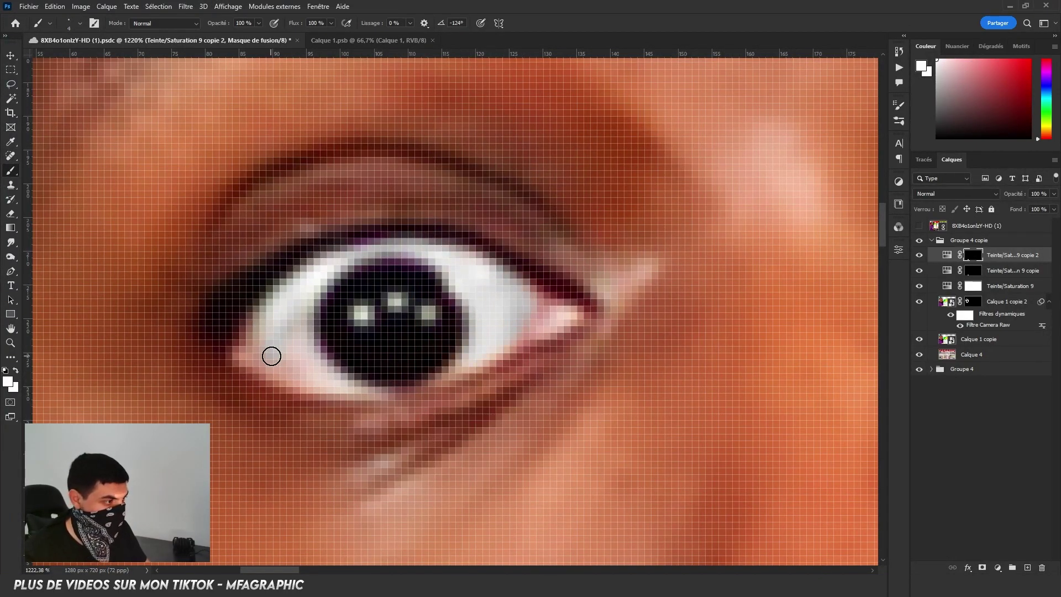
{"action": "key", "text": "bracketright"}
{"action": "key", "text": "bracketright"}
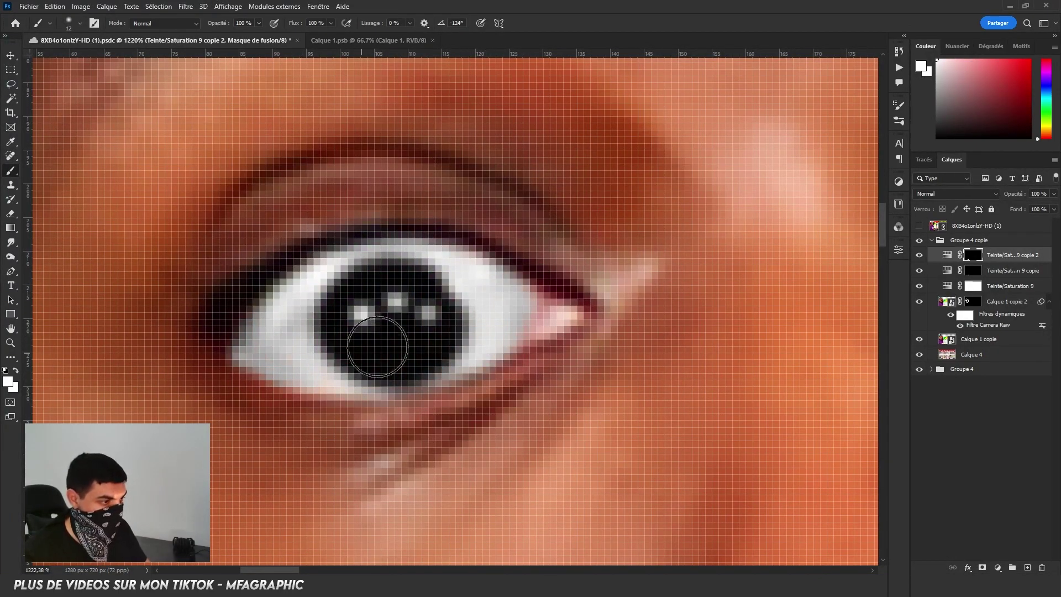
{"action": "scroll", "coordinate": [480, 296], "scroll_direction": "down", "scroll_amount": 3}
{"action": "scroll", "coordinate": [586, 288], "scroll_direction": "up", "scroll_amount": 1}
{"action": "scroll", "coordinate": [580, 284], "scroll_direction": "up", "scroll_amount": 3}
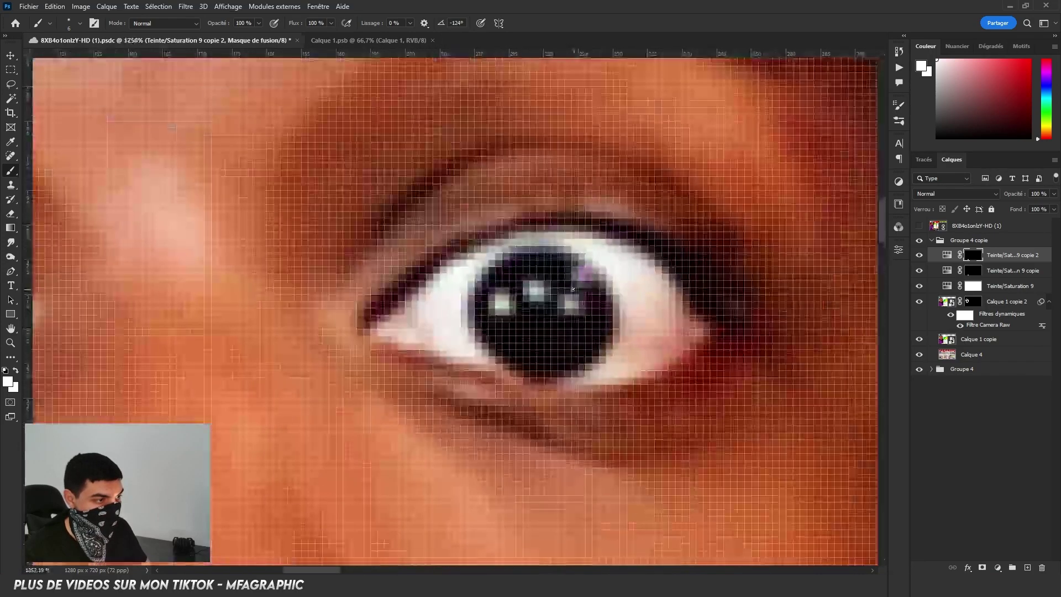
{"action": "key", "text": "bracketright"}
{"action": "key", "text": "bracketright"}
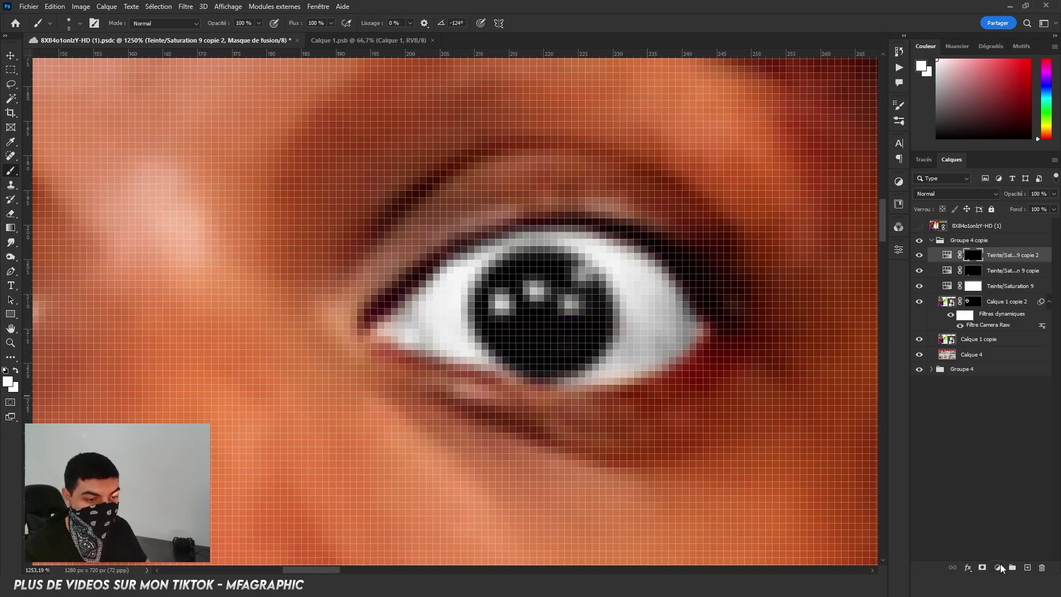
Add a Levels adjustment with the white input moved left and its mask inverted
{"action": "left_click", "coordinate": [997, 567]}
{"action": "left_click", "coordinate": [1002, 413]}
{"action": "left_click_drag", "start_coordinate": [872, 361], "coordinate": [862, 363]}
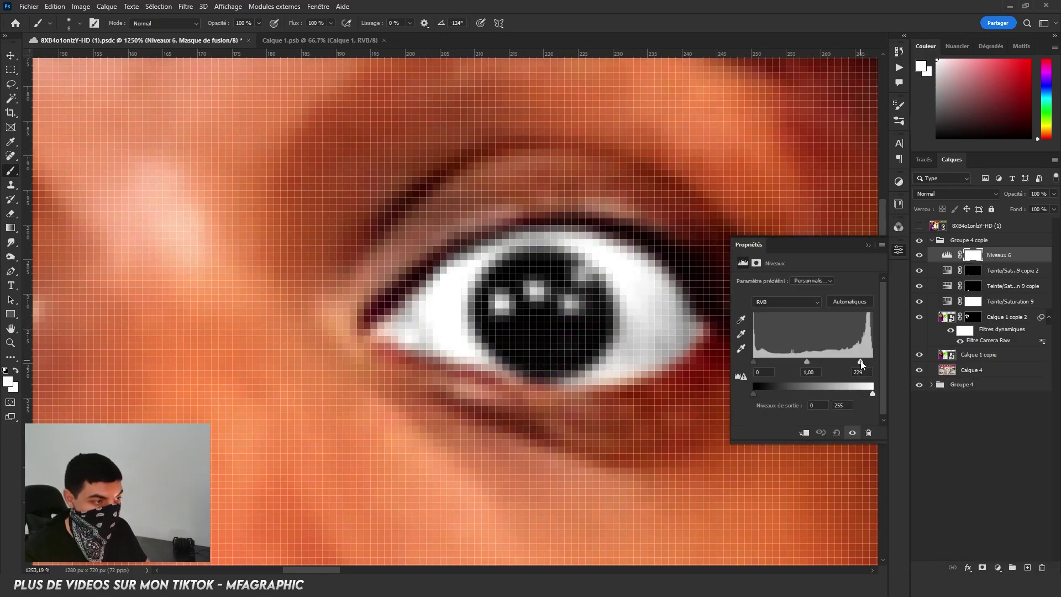
{"action": "left_click", "coordinate": [869, 245]}
{"action": "key", "text": "ctrl+i"}
Paint white over both eye whites on the Levels mask and compare the result
{"action": "mouse_move", "coordinate": [613, 299]}
{"action": "left_mouse_down"}
{"action": "mouse_move", "coordinate": [577, 353]}
{"action": "mouse_move", "coordinate": [497, 272]}
{"action": "left_mouse_up"}
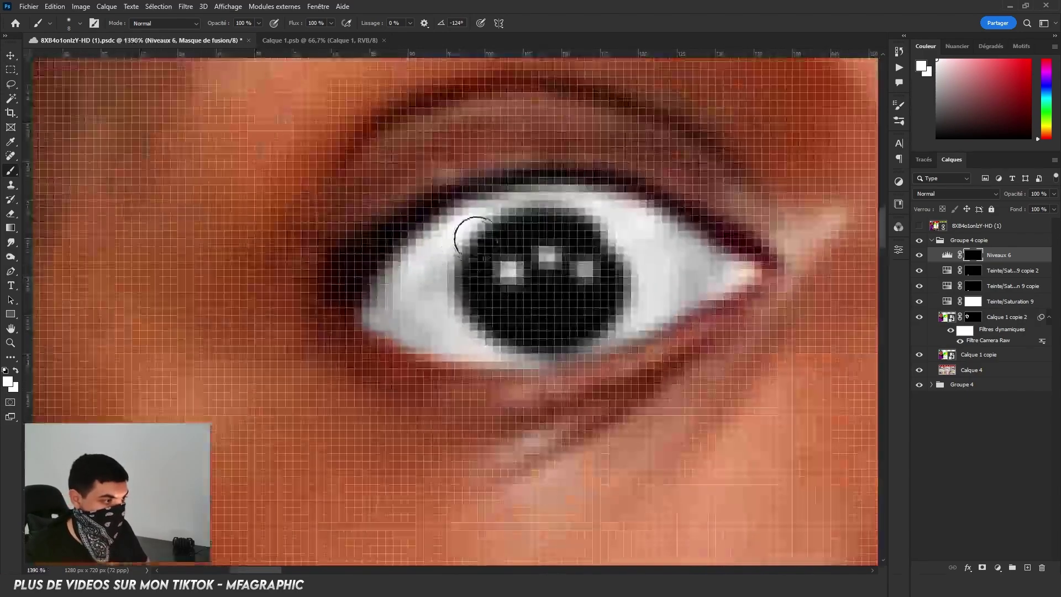
{"action": "mouse_move", "coordinate": [473, 234]}
{"action": "left_mouse_down"}
{"action": "mouse_move", "coordinate": [447, 325]}
{"action": "mouse_move", "coordinate": [592, 242]}
{"action": "mouse_move", "coordinate": [658, 294]}
{"action": "left_mouse_up"}
{"action": "scroll", "coordinate": [608, 252], "scroll_direction": "down", "scroll_amount": 5}
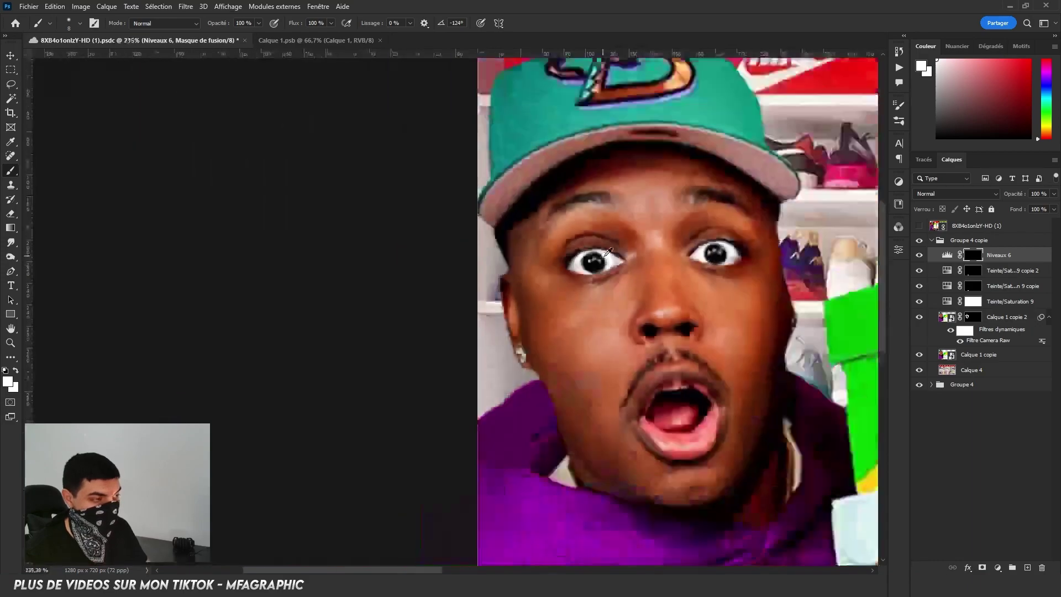
{"action": "scroll", "coordinate": [607, 251], "scroll_direction": "down", "scroll_amount": 3}
{"action": "left_click_drag", "start_coordinate": [608, 252], "coordinate": [349, 242]}
{"action": "left_click_drag", "start_coordinate": [921, 271], "coordinate": [922, 255]}
{"action": "left_click_drag", "start_coordinate": [471, 259], "coordinate": [441, 249]}
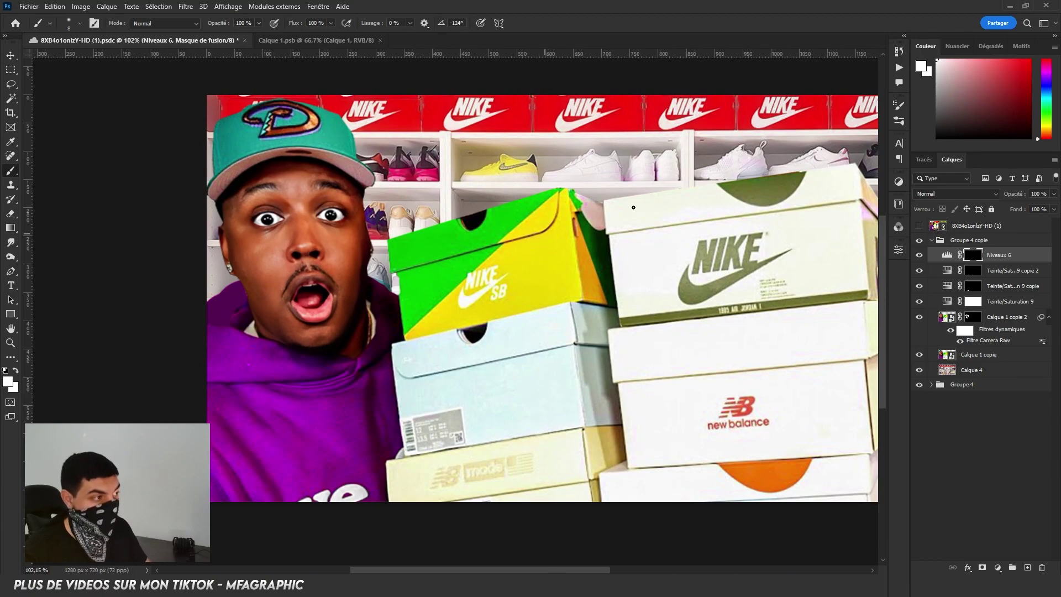
Add a Hue/Saturation adjustment colorized green with its mask inverted to black
{"action": "left_click", "coordinate": [996, 569]}
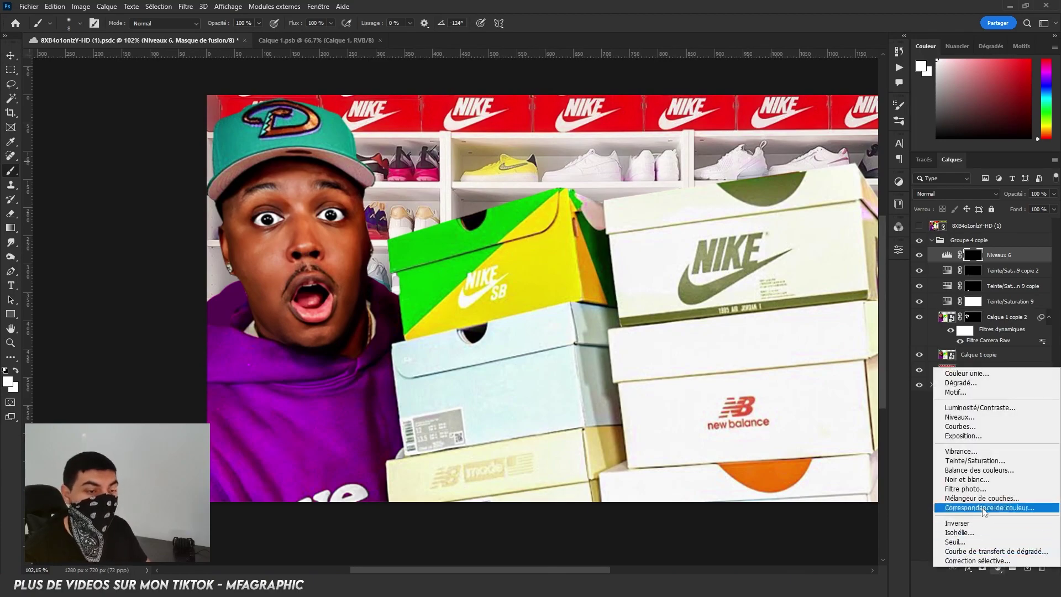
{"action": "left_click", "coordinate": [970, 462]}
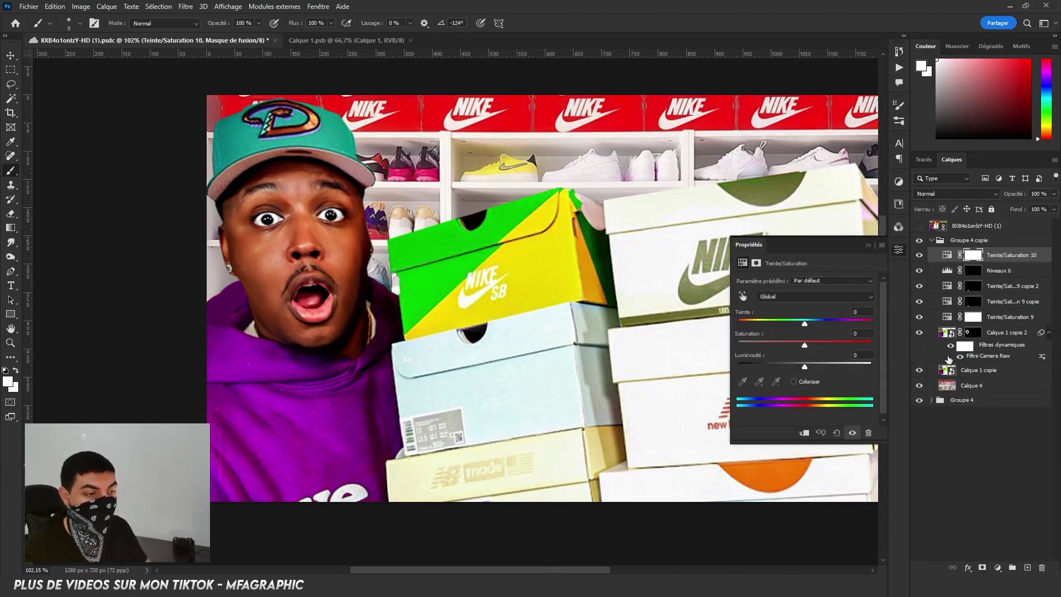
{"action": "left_click", "coordinate": [807, 383]}
{"action": "mouse_move", "coordinate": [787, 345]}
{"action": "left_mouse_down"}
{"action": "mouse_move", "coordinate": [808, 344]}
{"action": "mouse_move", "coordinate": [801, 325]}
{"action": "left_mouse_up"}
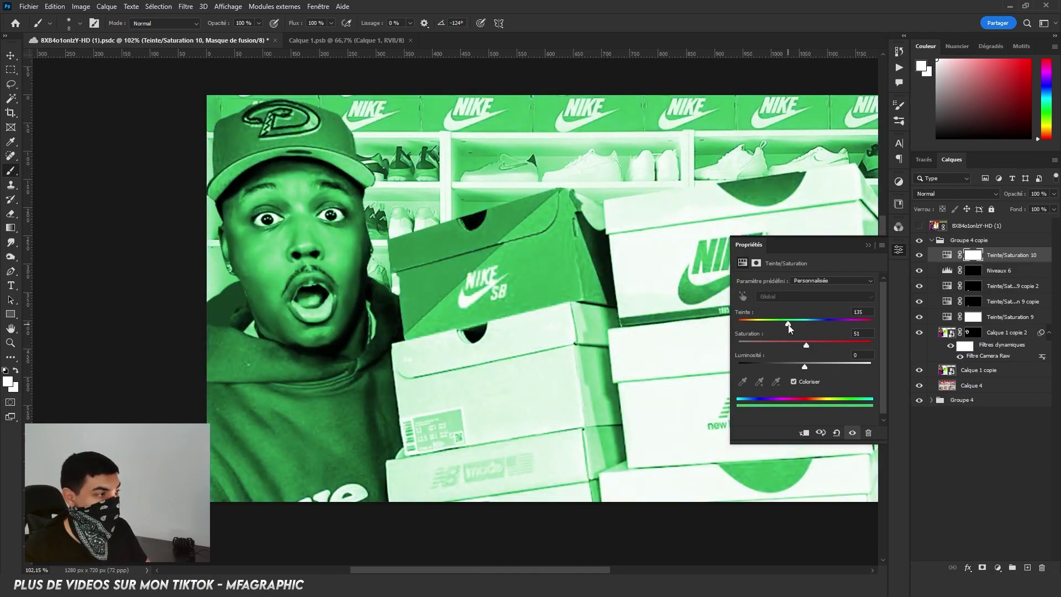
{"action": "left_click", "coordinate": [868, 245]}
{"action": "key", "text": "ctrl+i"}
Select the cap and paint the green tint onto it, then deselect
{"action": "scroll", "coordinate": [332, 166], "scroll_direction": "up", "scroll_amount": 5}
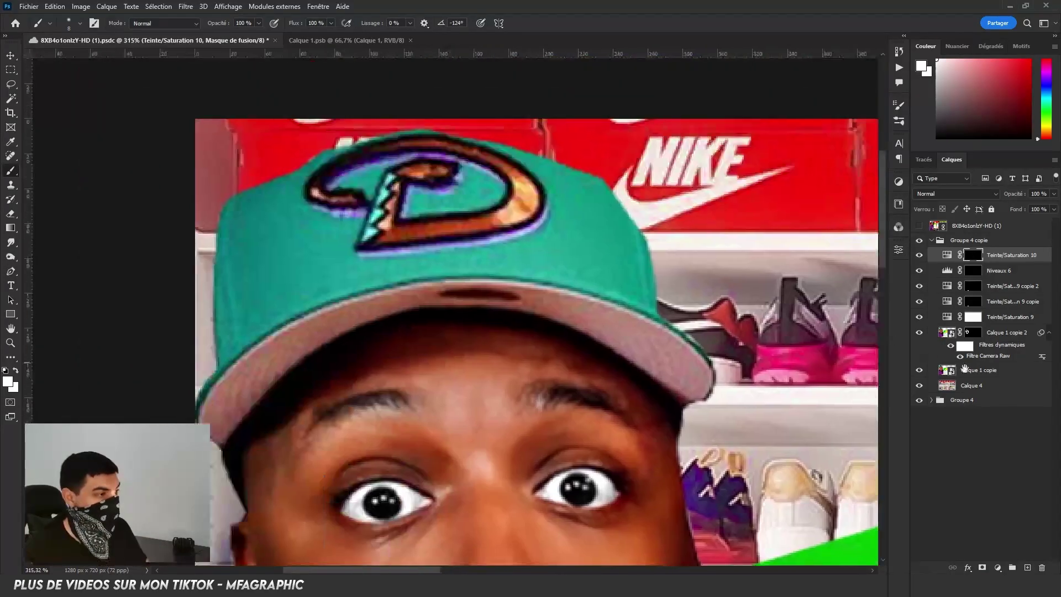
{"action": "key", "text": "bracketright"}
{"action": "key", "text": "bracketright"}
{"action": "key", "text": "bracketright"}
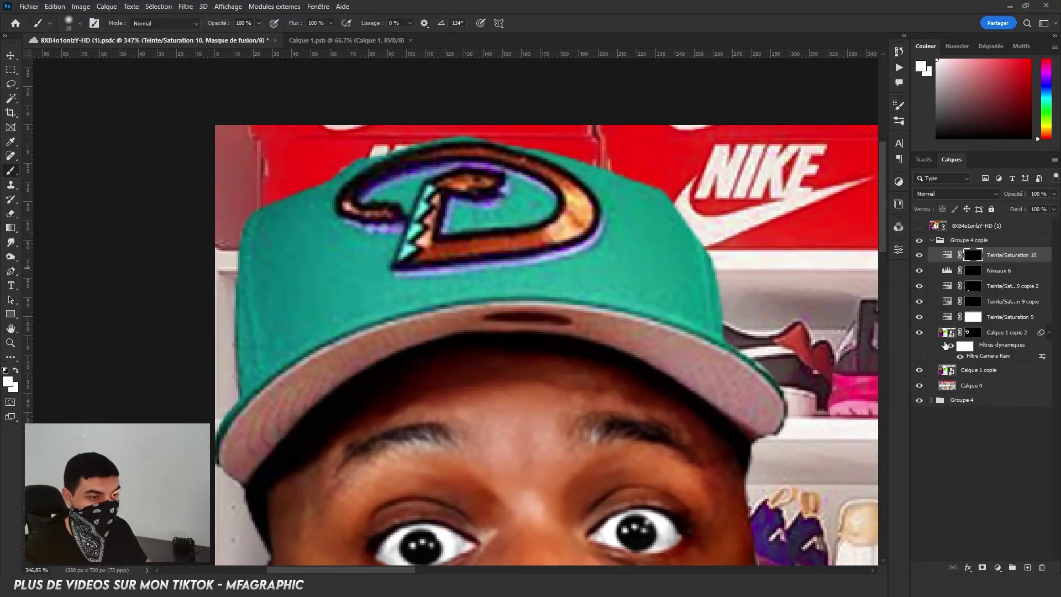
{"action": "left_click", "coordinate": [947, 370], "text": "ctrl"}
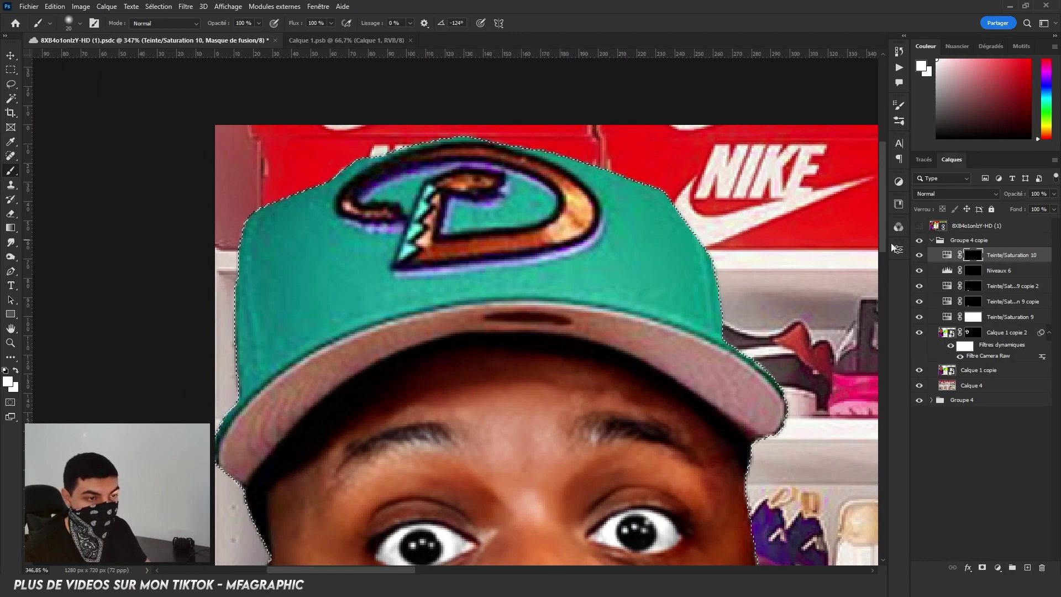
{"action": "mouse_move", "coordinate": [381, 193]}
{"action": "left_mouse_down"}
{"action": "mouse_move", "coordinate": [507, 150]}
{"action": "mouse_move", "coordinate": [442, 221]}
{"action": "left_mouse_up"}
{"action": "scroll", "coordinate": [501, 289], "scroll_direction": "down", "scroll_amount": 5}
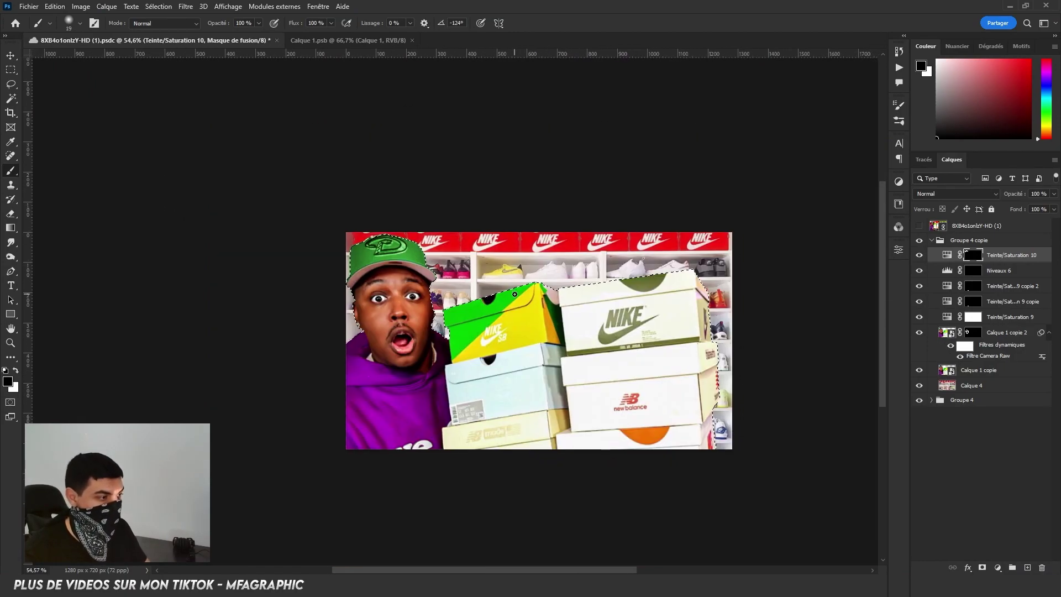
{"action": "scroll", "coordinate": [500, 289], "scroll_direction": "up", "scroll_amount": 1}
{"action": "key", "text": "x"}
{"action": "key", "text": "ctrl+d"}
Raise the cap adjustment's Saturation for a brighter green
{"action": "double_click", "coordinate": [947, 255]}
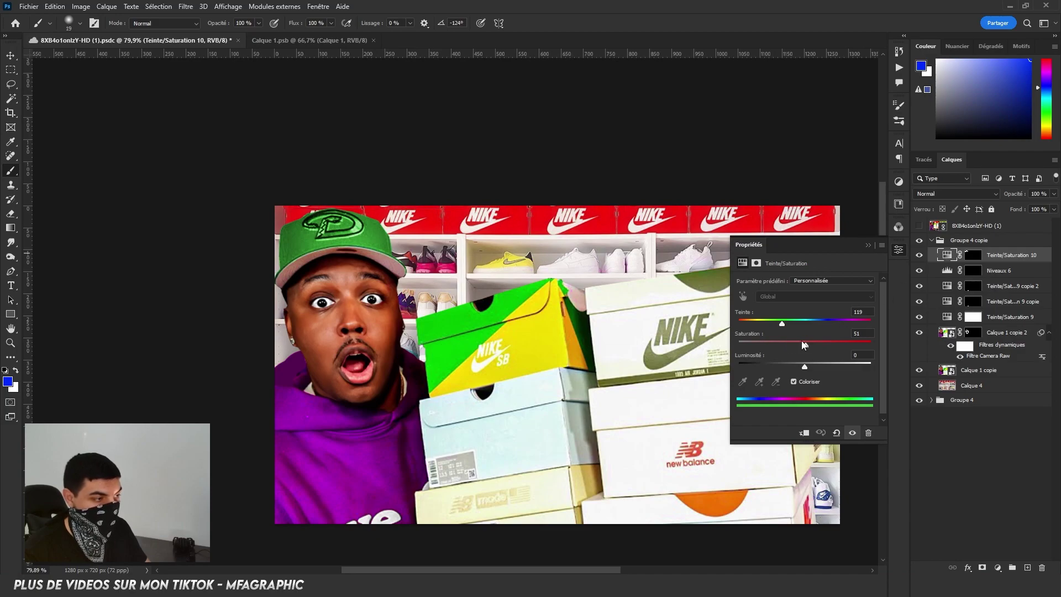
{"action": "left_click_drag", "start_coordinate": [804, 345], "coordinate": [840, 343]}
{"action": "left_click", "coordinate": [880, 251]}
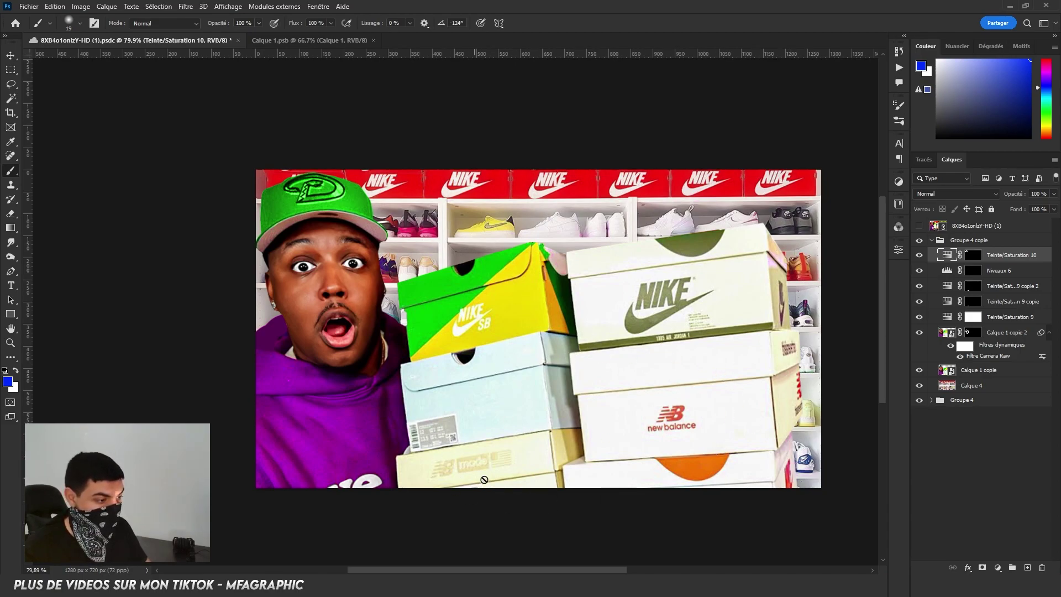
{"action": "scroll", "coordinate": [505, 477], "scroll_direction": "up", "scroll_amount": 5}
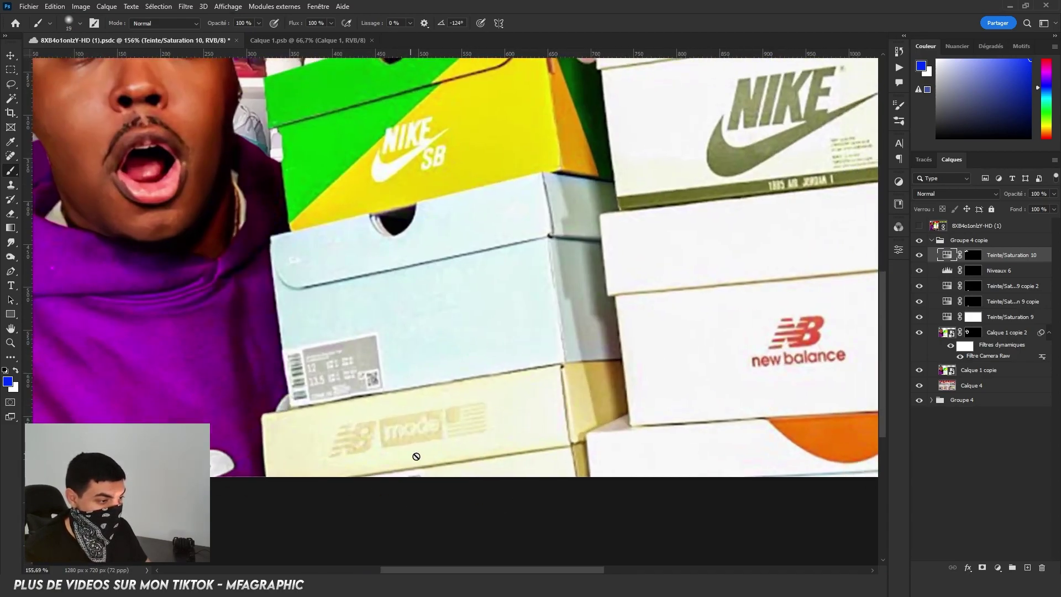
{"action": "scroll", "coordinate": [449, 403], "scroll_direction": "down", "scroll_amount": 4}
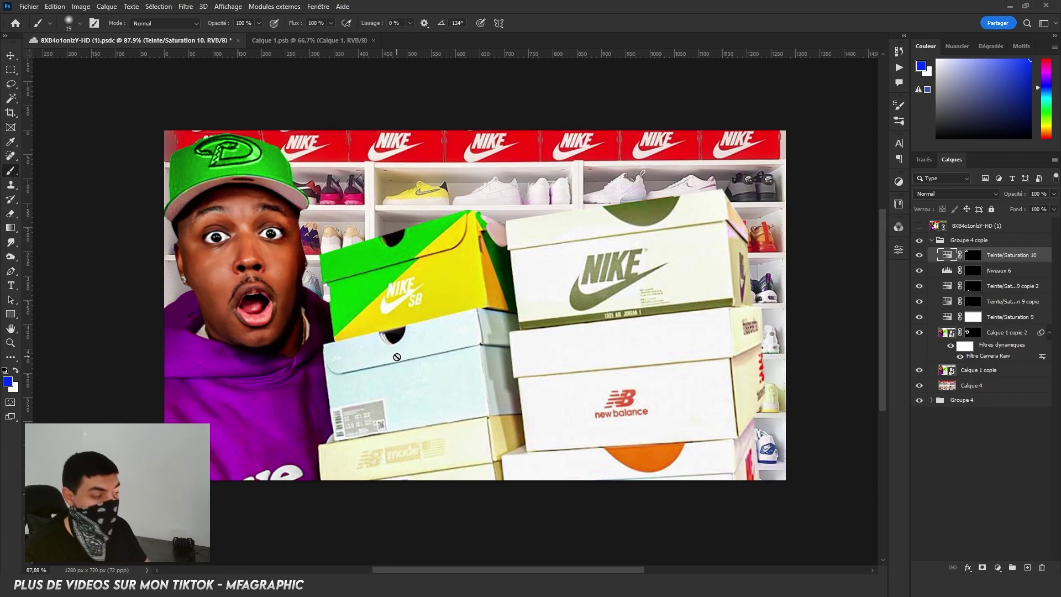
{"action": "key", "text": "ctrl+backslash"}
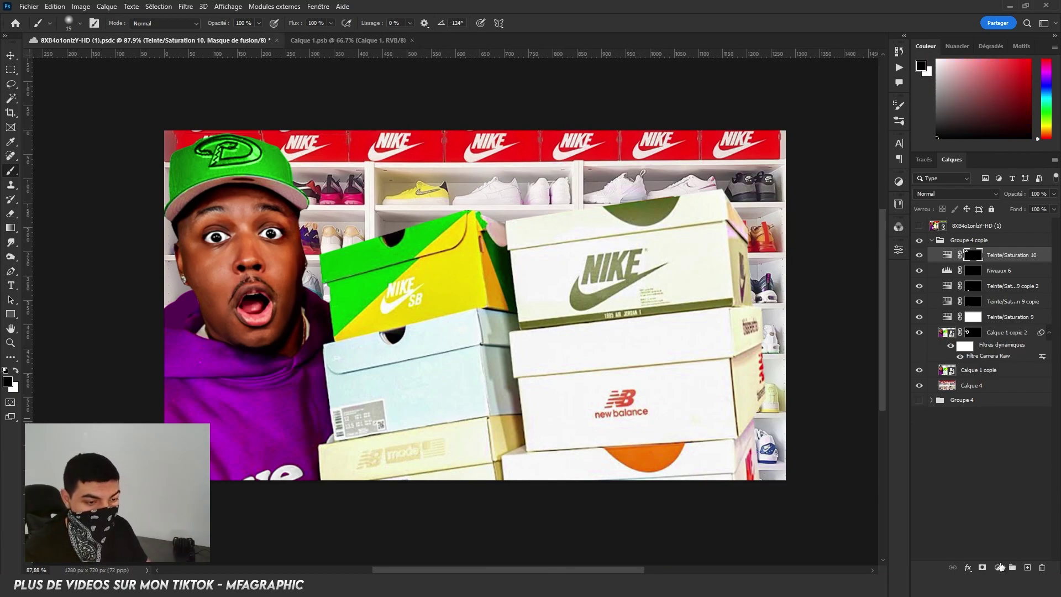
Add a colorized Hue/Saturation adjustment with Saturation 0 and an inverted mask
{"action": "left_click", "coordinate": [1000, 567]}
{"action": "left_click", "coordinate": [989, 460]}
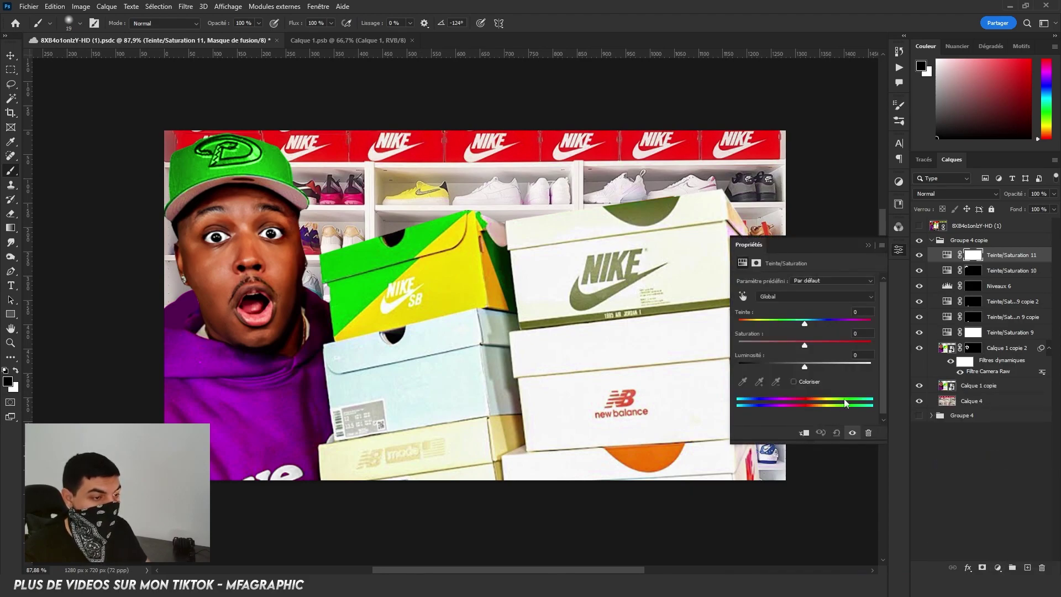
{"action": "left_click", "coordinate": [819, 382]}
{"action": "left_click_drag", "start_coordinate": [760, 348], "coordinate": [738, 345]}
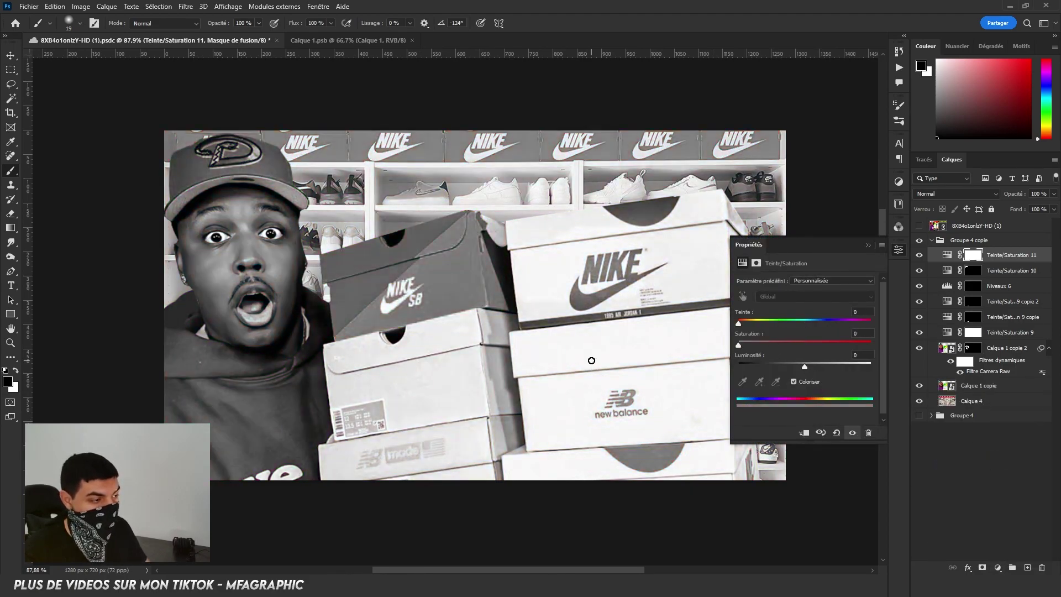
{"action": "left_click", "coordinate": [868, 245]}
{"action": "key", "text": "ctrl+i"}
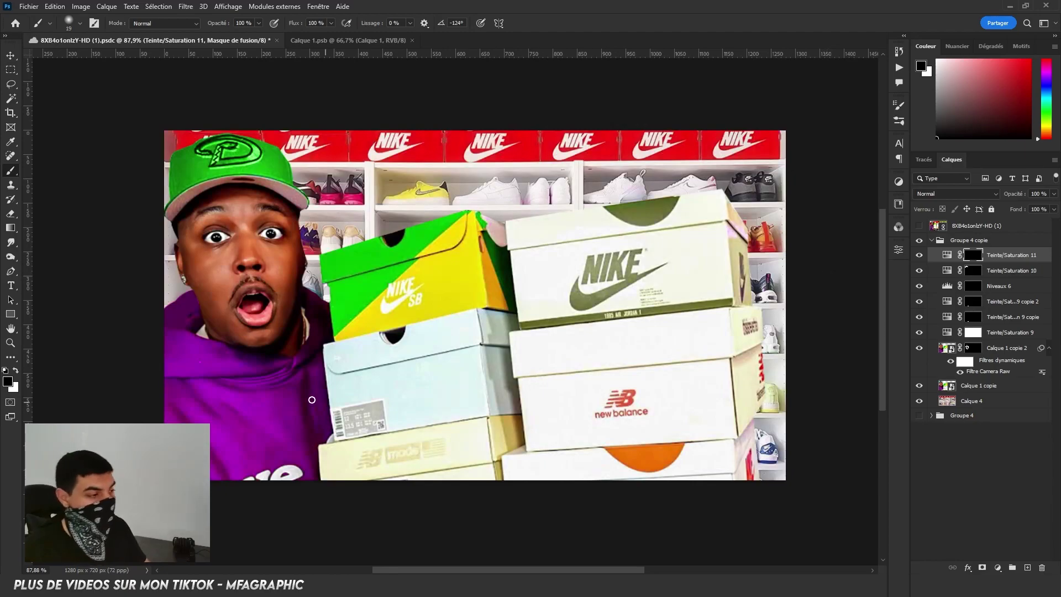
{"action": "scroll", "coordinate": [332, 354], "scroll_direction": "up", "scroll_amount": 5}
Lasso the pale blue shoe box and paint white on the mask to turn it grey
{"action": "key", "text": "l"}
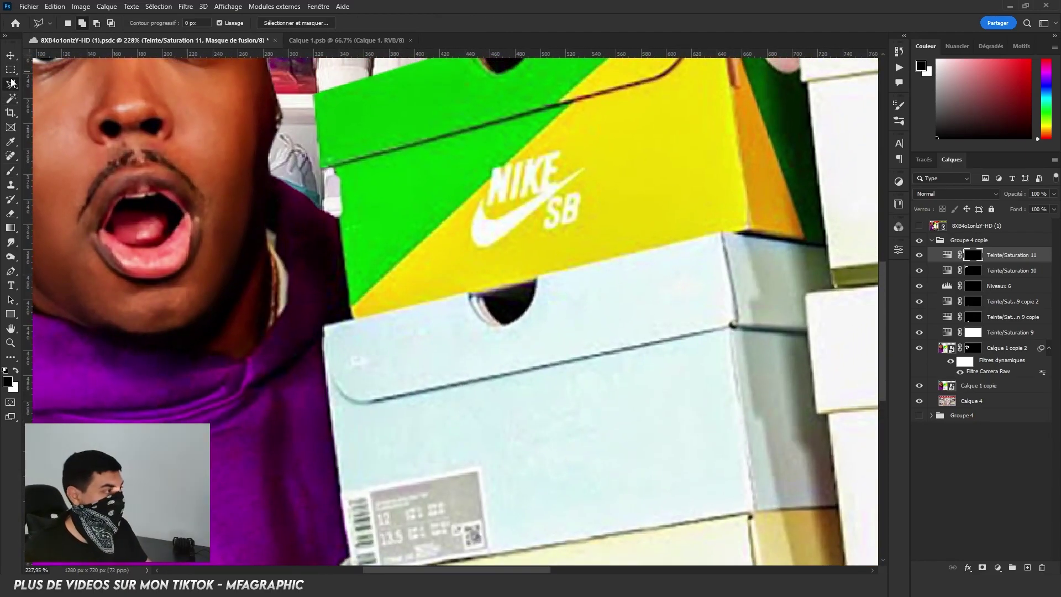
{"action": "left_click", "coordinate": [323, 327]}
{"action": "scroll", "coordinate": [497, 278], "scroll_direction": "down", "scroll_amount": 3}
{"action": "scroll", "coordinate": [553, 279], "scroll_direction": "down", "scroll_amount": 3}
{"action": "scroll", "coordinate": [552, 280], "scroll_direction": "down", "scroll_amount": 1}
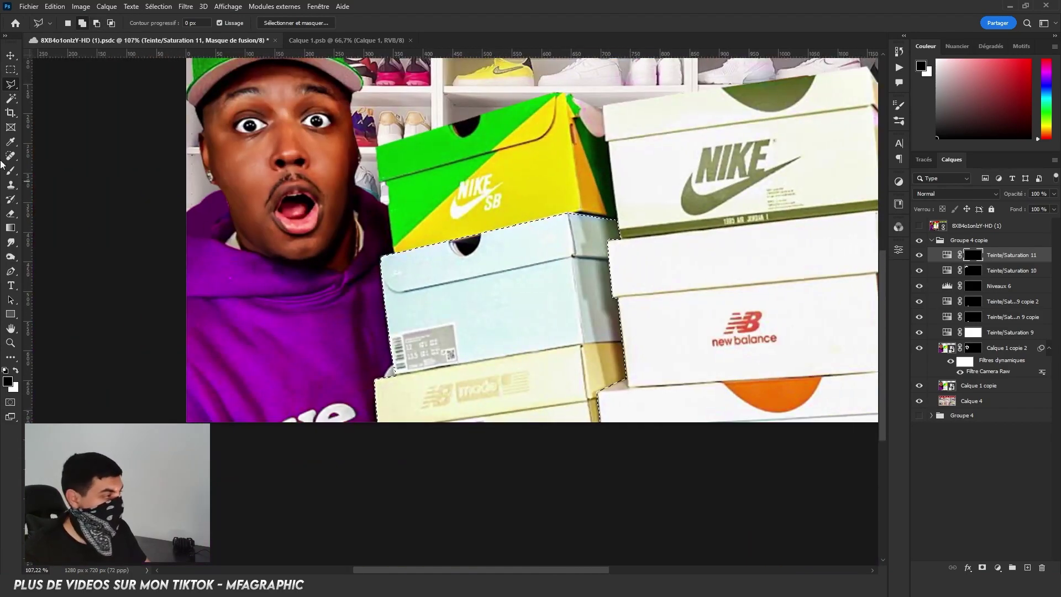
{"action": "left_click", "coordinate": [10, 170]}
{"action": "key", "text": "x"}
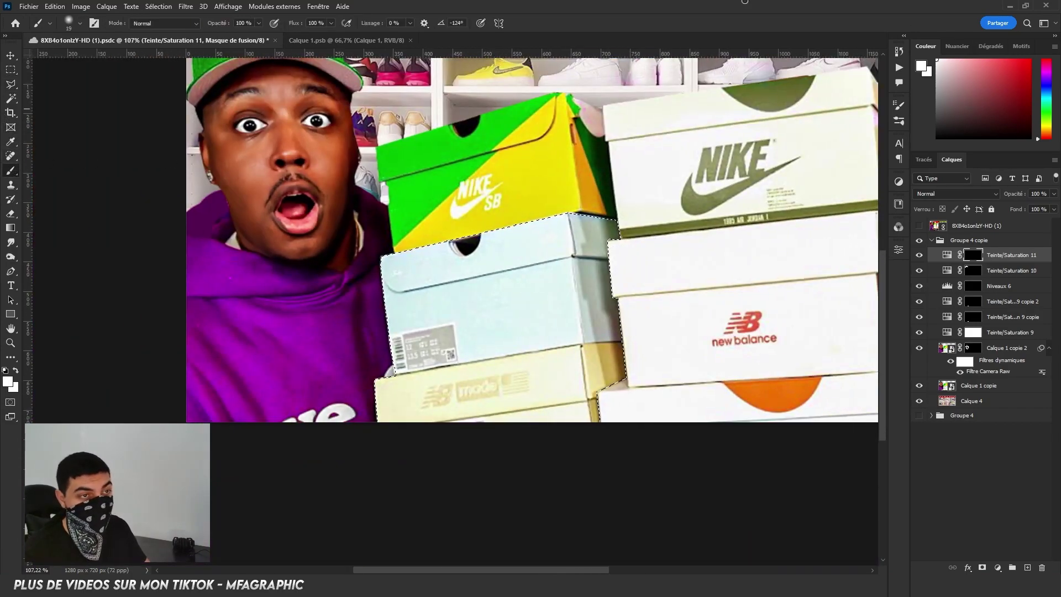
{"action": "mouse_move", "coordinate": [526, 277]}
{"action": "left_mouse_down"}
{"action": "mouse_move", "coordinate": [426, 313]}
{"action": "mouse_move", "coordinate": [659, 331]}
{"action": "left_mouse_up"}
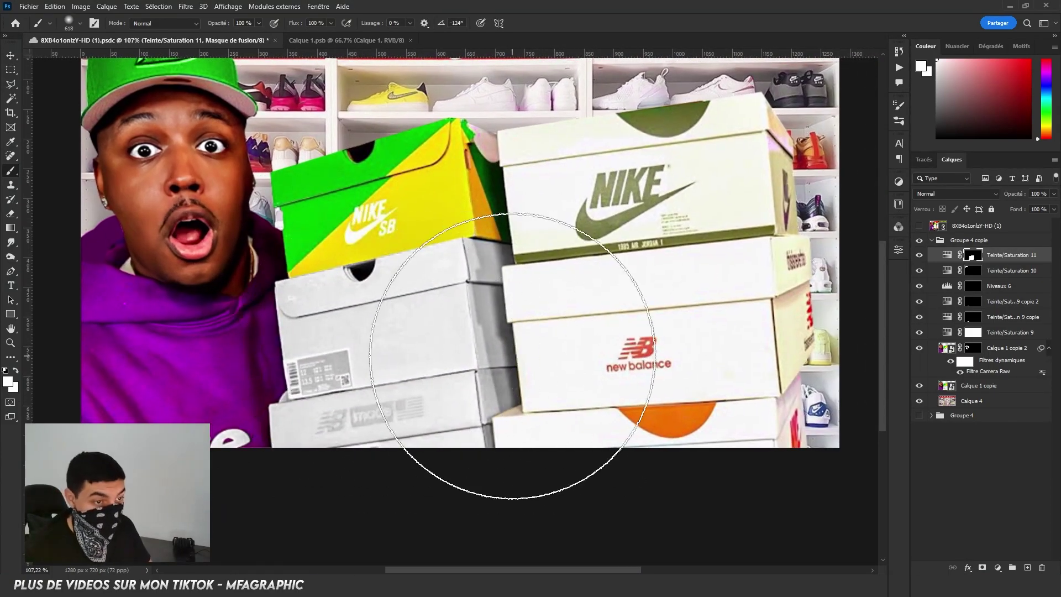
{"action": "left_click", "coordinate": [996, 570]}
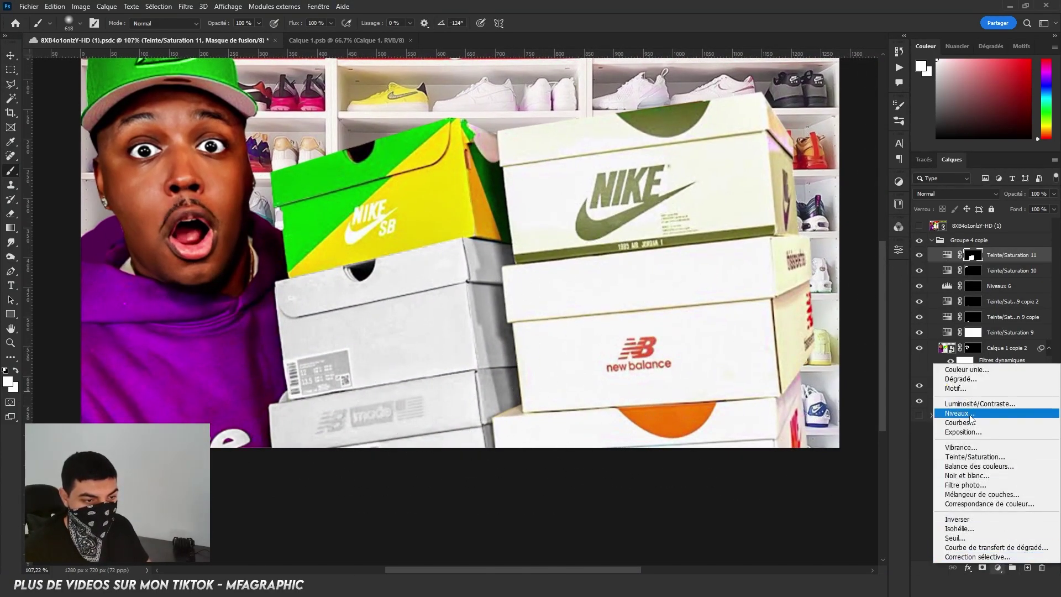
Add the Niveaux 7 Levels layer, removing its mask and an accidental duplicate
{"action": "left_click", "coordinate": [973, 415]}
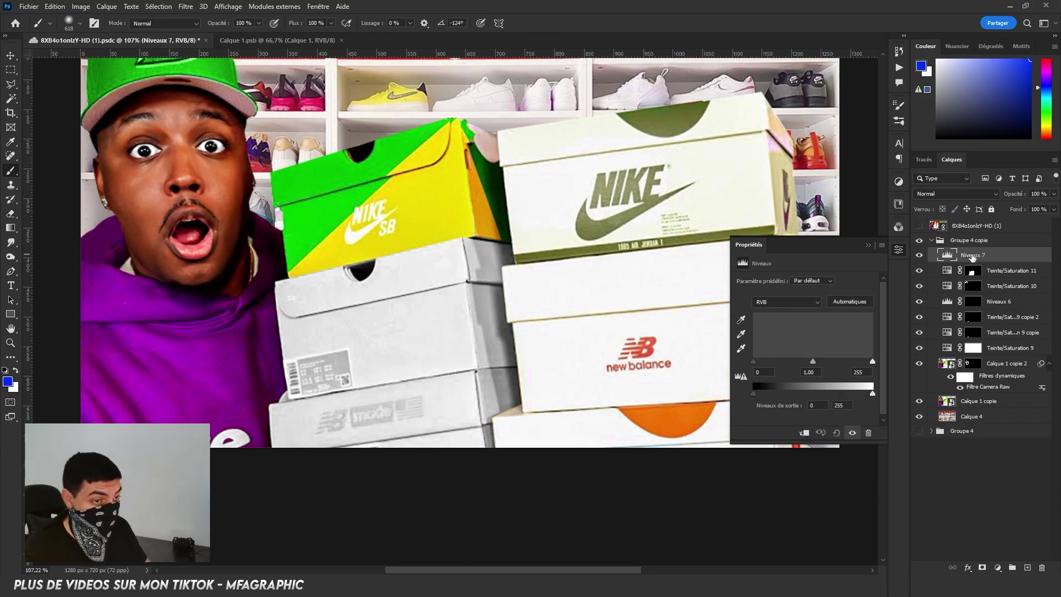
{"action": "left_click_drag", "start_coordinate": [972, 257], "coordinate": [1022, 271]}
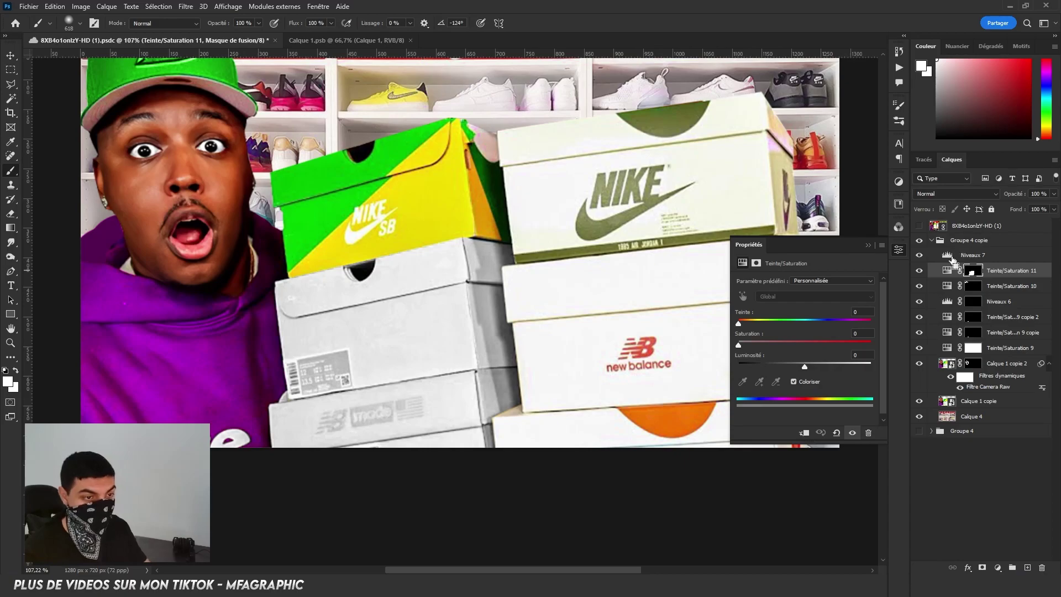
{"action": "key", "text": "ctrl+j"}
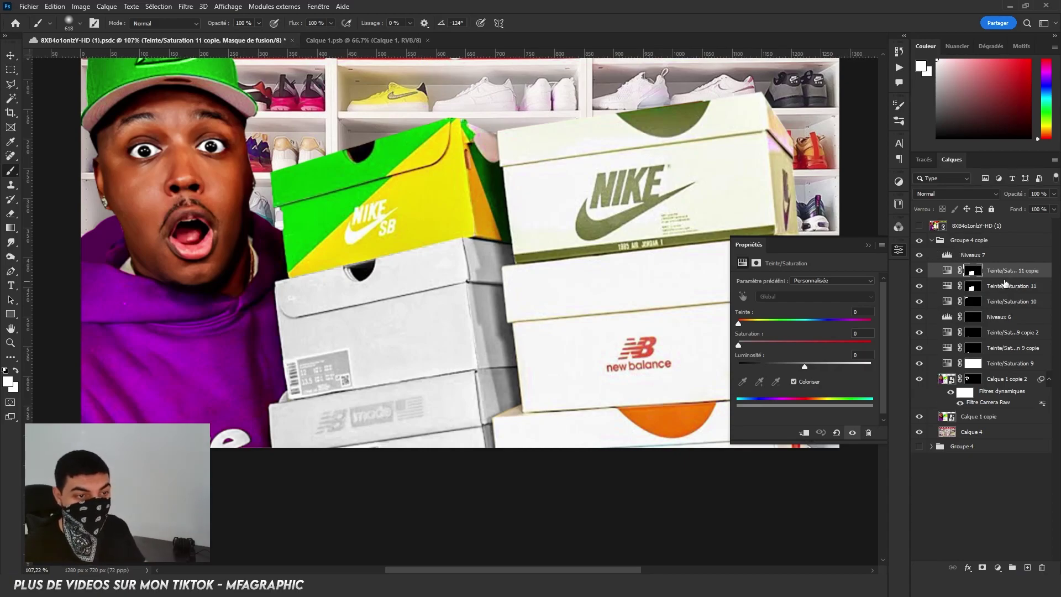
{"action": "left_click_drag", "start_coordinate": [995, 270], "coordinate": [983, 257]}
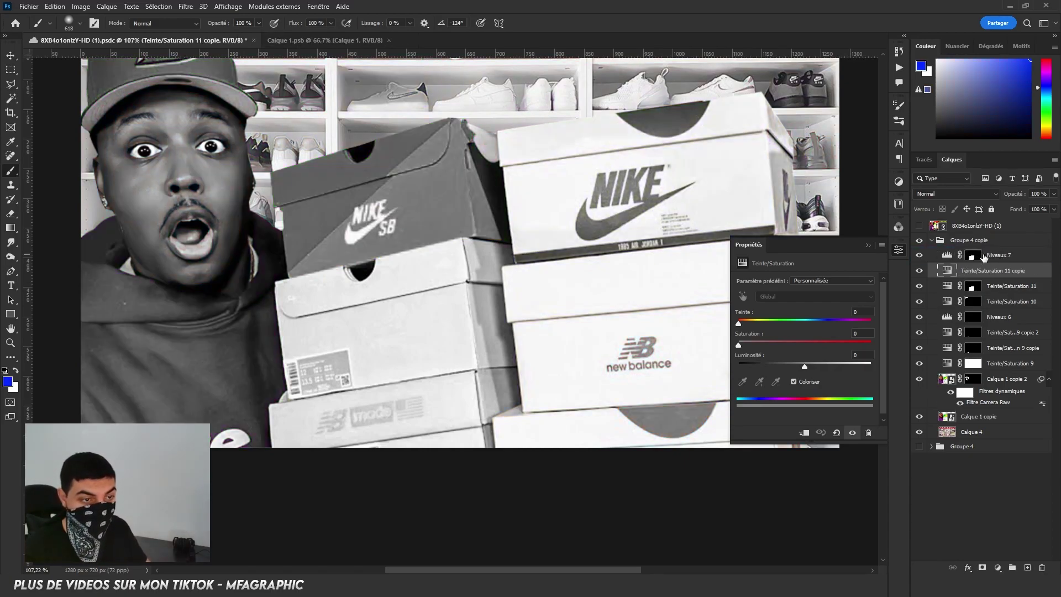
{"action": "key", "text": "Delete"}
{"action": "left_click", "coordinate": [868, 246]}
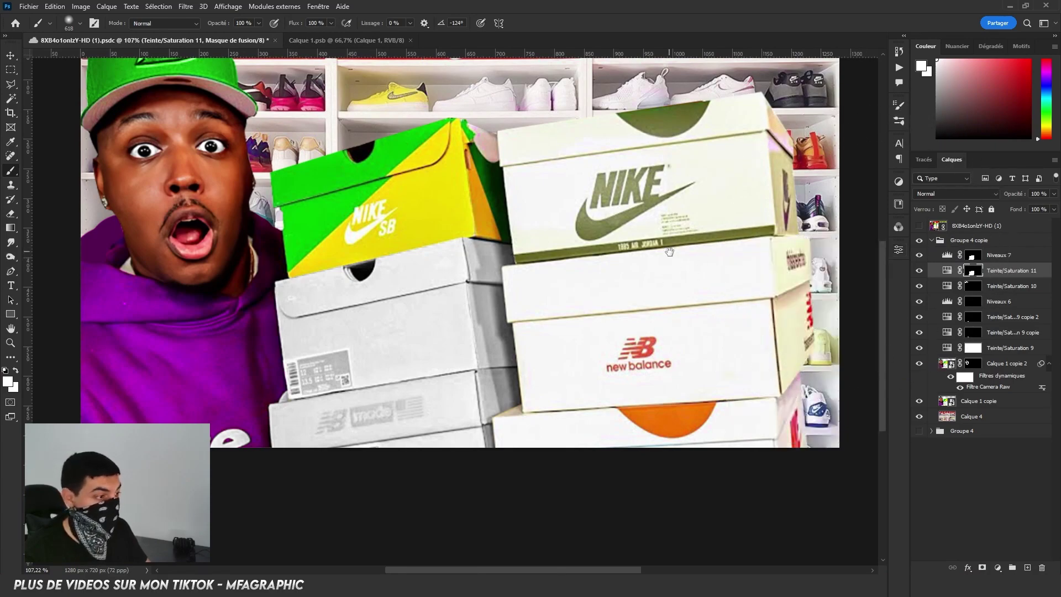
Pull the Niveaux 7 white input to about 222 to brighten the boxes
{"action": "double_click", "coordinate": [949, 255]}
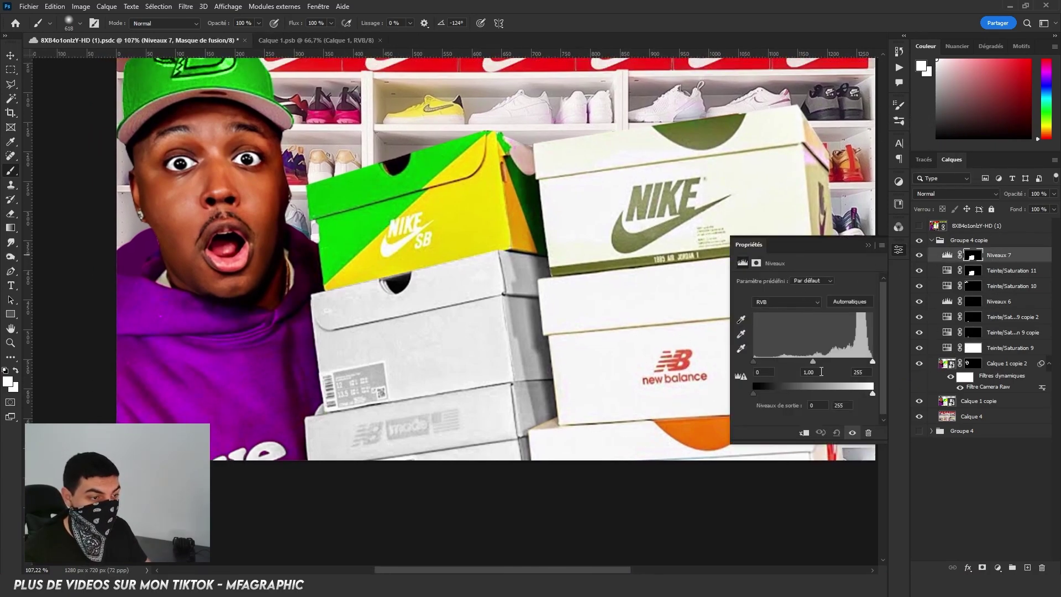
{"action": "left_click_drag", "start_coordinate": [872, 363], "coordinate": [860, 363]}
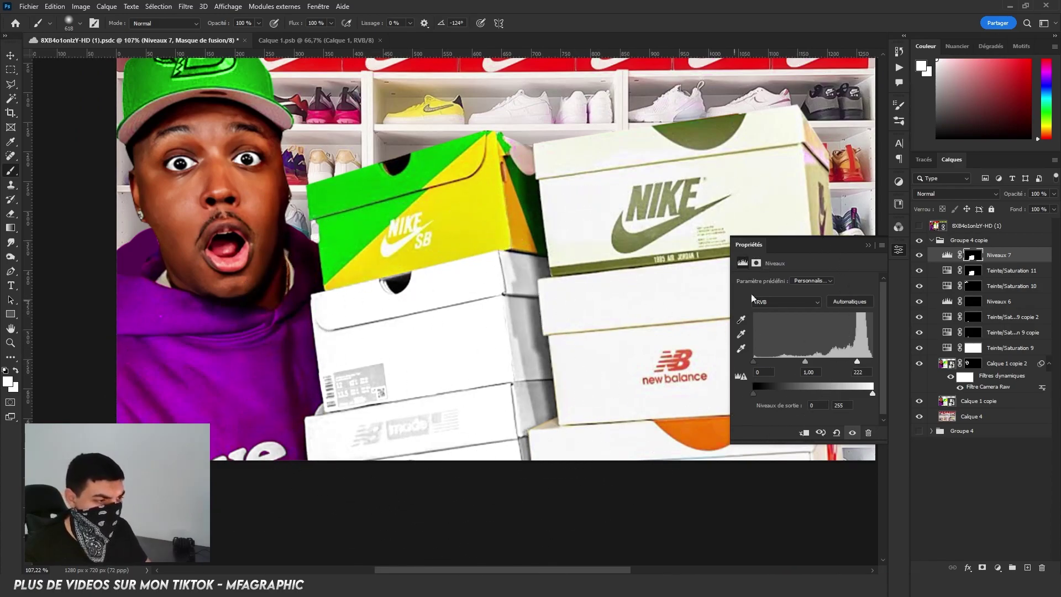
{"action": "left_click", "coordinate": [866, 246]}
{"action": "mouse_move", "coordinate": [668, 354]}
{"action": "left_mouse_down"}
{"action": "mouse_move", "coordinate": [535, 351]}
{"action": "mouse_move", "coordinate": [498, 362]}
{"action": "left_mouse_up"}
{"action": "scroll", "coordinate": [535, 350], "scroll_direction": "up", "scroll_amount": 2}
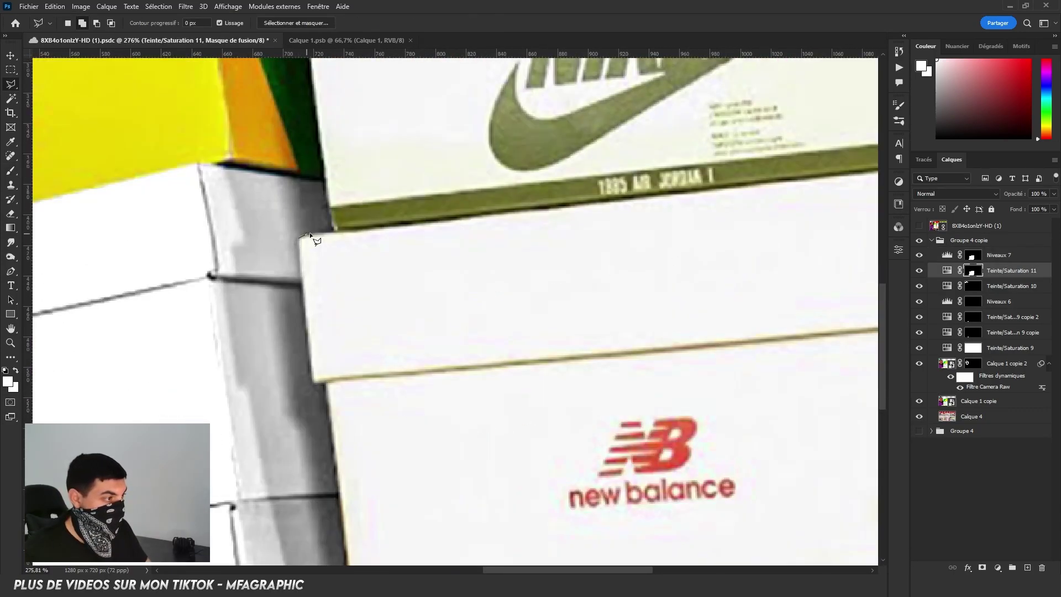
Outline the New Balance box under the Nike box with the Polygonal Lasso
{"action": "left_click", "coordinate": [334, 233]}
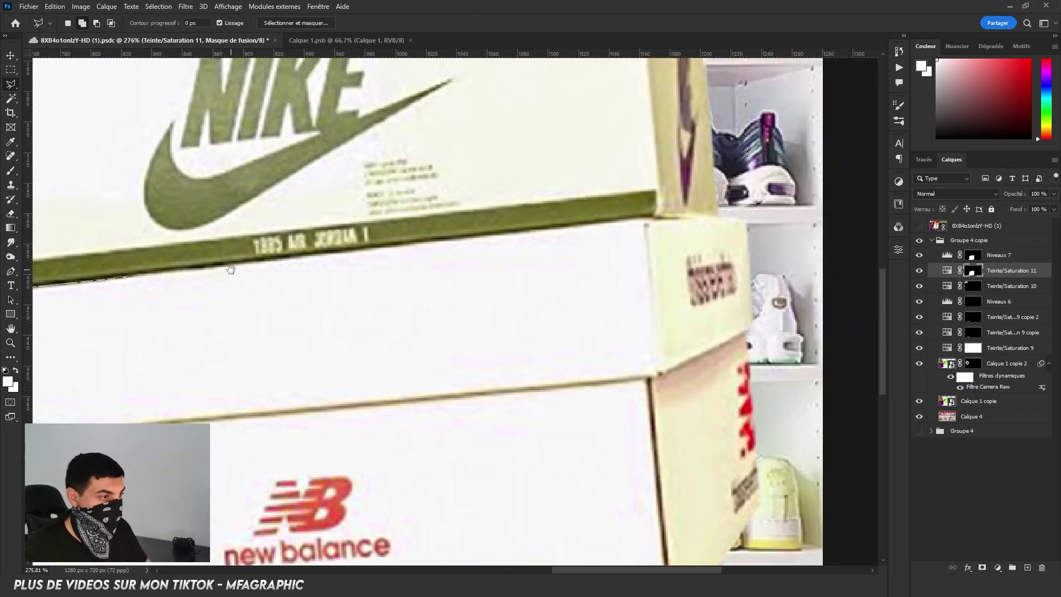
{"action": "left_click", "coordinate": [646, 219]}
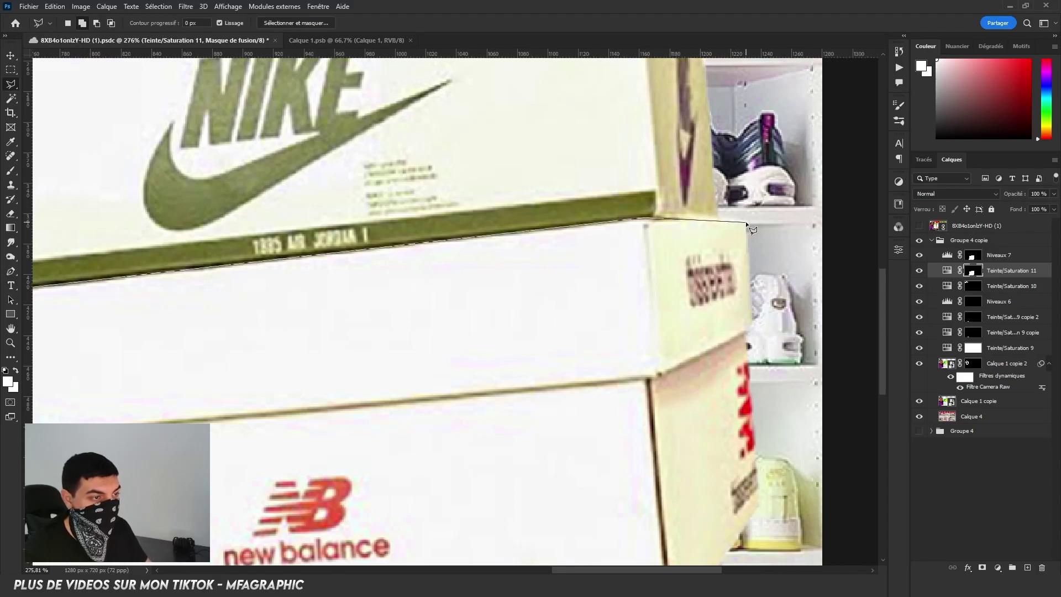
{"action": "key", "text": "Return"}
{"action": "scroll", "coordinate": [703, 267], "scroll_direction": "down", "scroll_amount": 5}
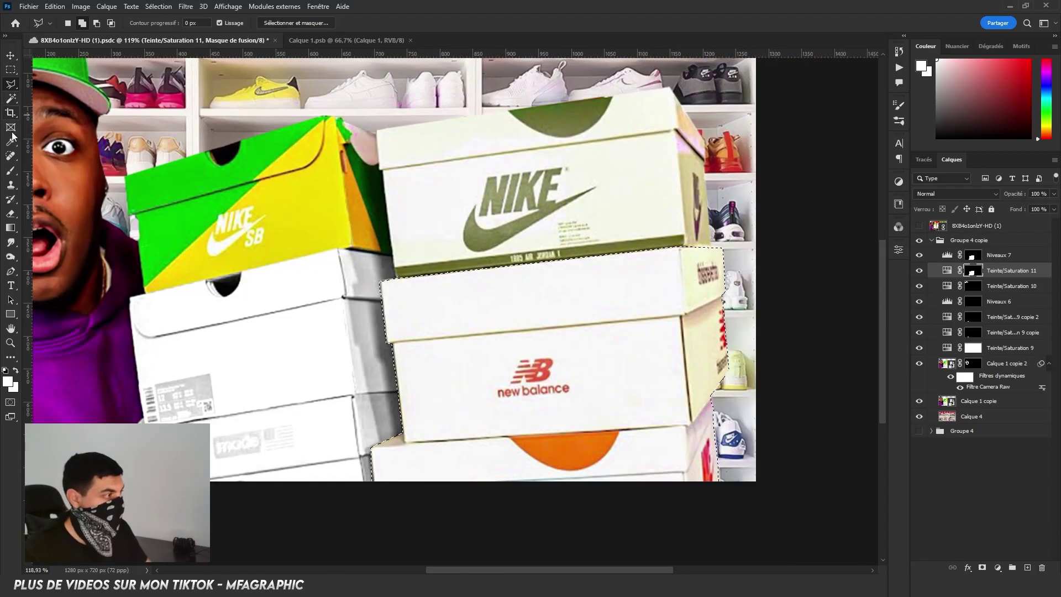
Paint white on the Teinte/Saturation 11 mask to grey the box, then compare
{"action": "left_click", "coordinate": [10, 171]}
{"action": "left_click_drag", "start_coordinate": [652, 248], "coordinate": [675, 397]}
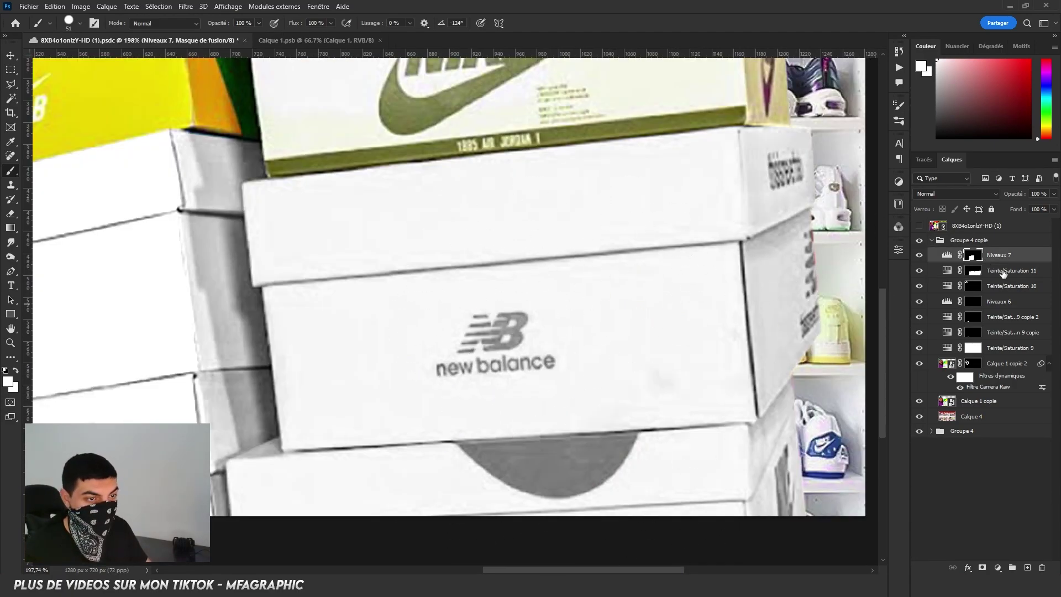
{"action": "left_click", "coordinate": [973, 272]}
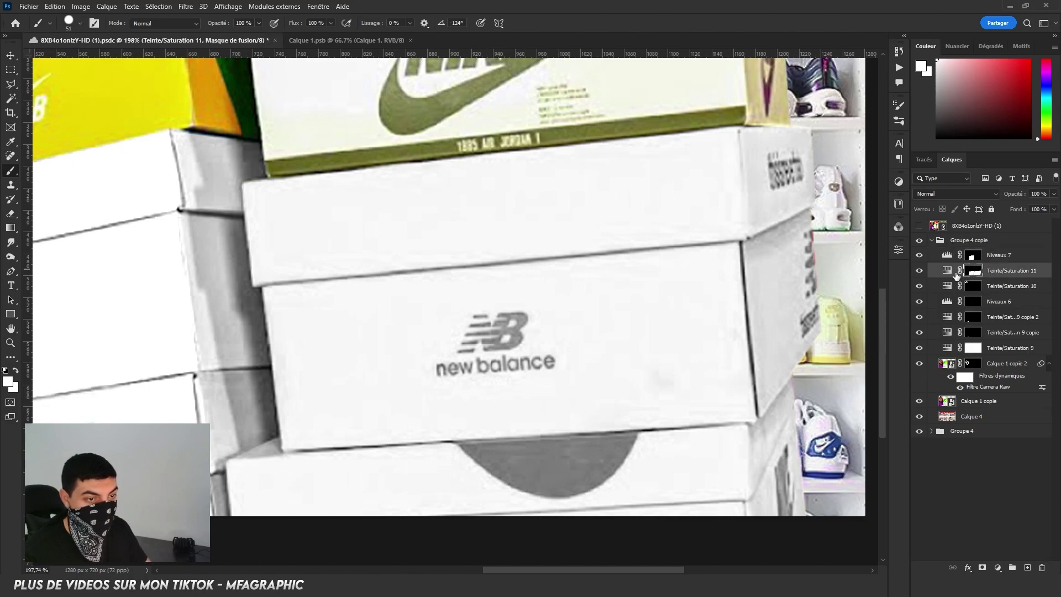
{"action": "left_click", "coordinate": [919, 270]}
Trace the orange tab with the Pen tool and convert the path into a selection
{"action": "scroll", "coordinate": [547, 486], "scroll_direction": "up", "scroll_amount": 5}
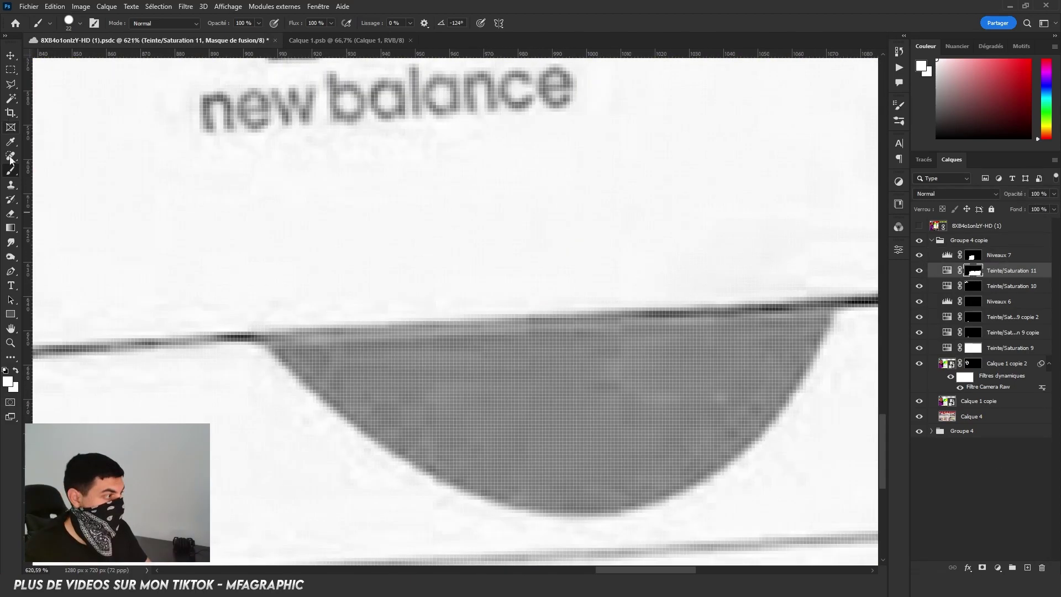
{"action": "left_click", "coordinate": [12, 270]}
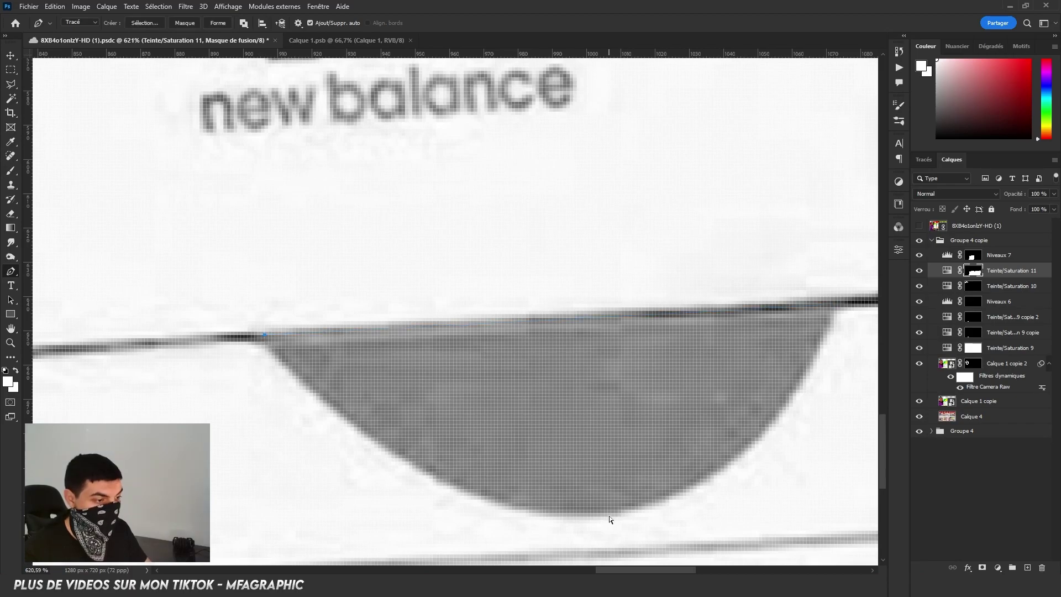
{"action": "scroll", "coordinate": [794, 287], "scroll_direction": "down", "scroll_amount": 2}
{"action": "left_click_drag", "start_coordinate": [608, 403], "coordinate": [795, 399]}
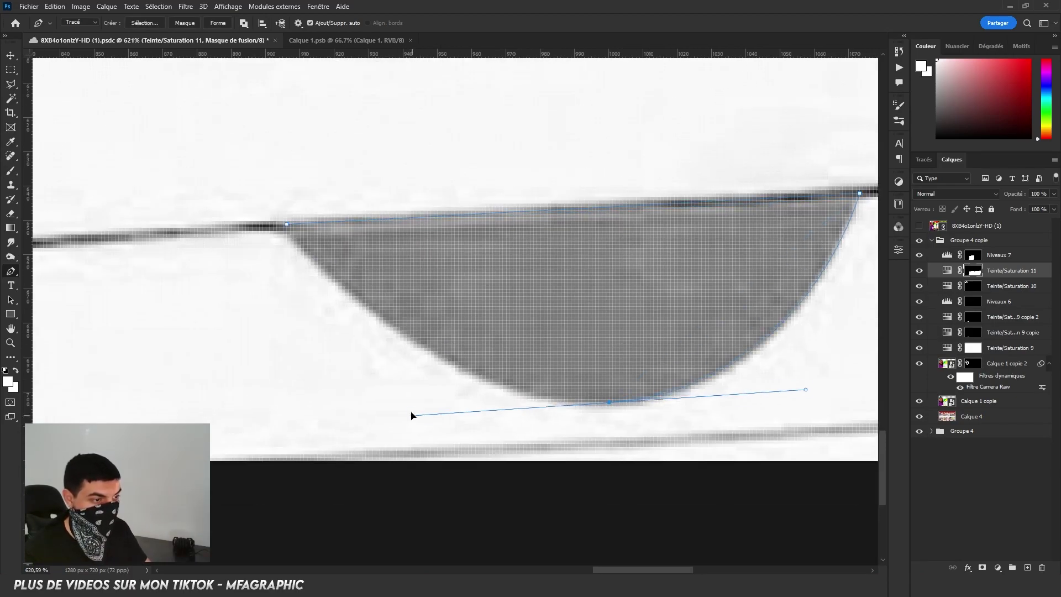
{"action": "left_click_drag", "start_coordinate": [286, 228], "coordinate": [100, 108]}
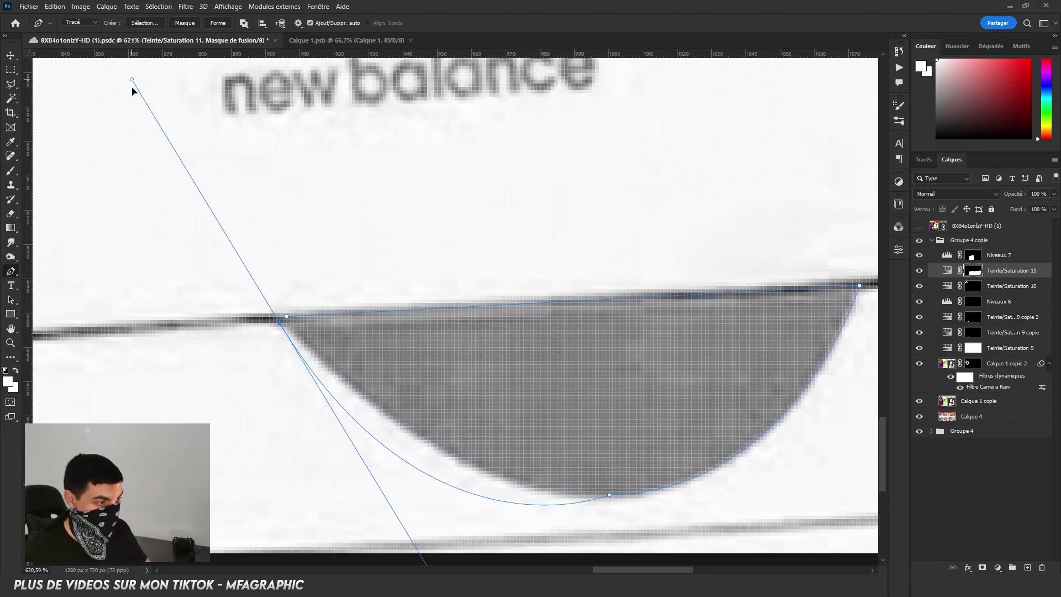
{"action": "right_click", "coordinate": [493, 112]}
{"action": "left_click", "coordinate": [601, 157]}
{"action": "key", "text": "Return"}
Paint black on the Teinte/Saturation 11 mask to restore the tab's orange
{"action": "key", "text": "b"}
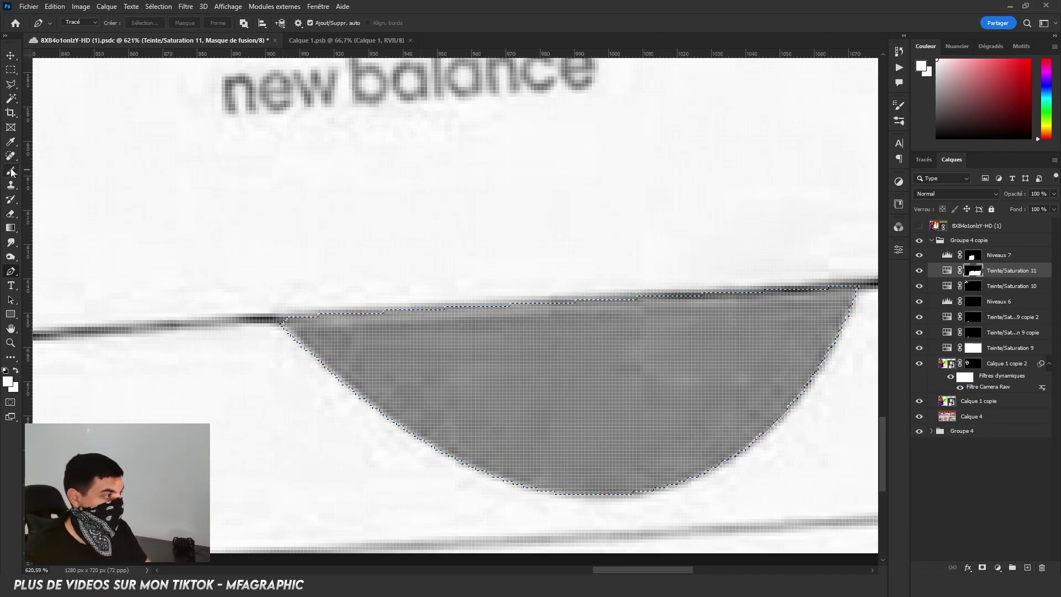
{"action": "key", "text": "d"}
{"action": "left_click_drag", "start_coordinate": [545, 308], "coordinate": [664, 331]}
{"action": "key", "text": "ctrl+d"}
{"action": "scroll", "coordinate": [272, 384], "scroll_direction": "down", "scroll_amount": 3}
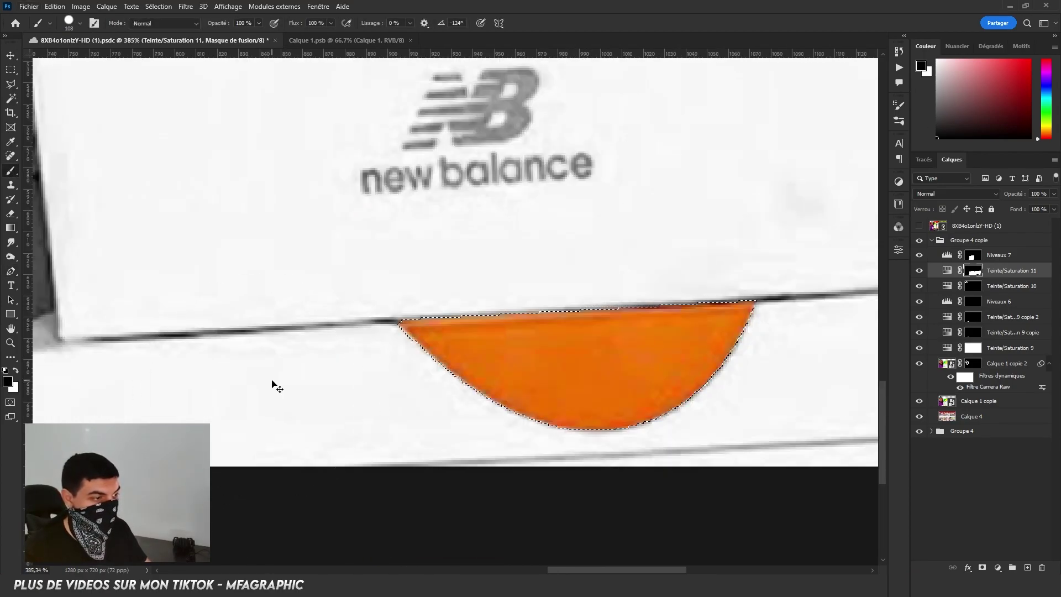
{"action": "mouse_move", "coordinate": [273, 384]}
{"action": "left_mouse_down"}
{"action": "mouse_move", "coordinate": [751, 300]}
{"action": "mouse_move", "coordinate": [1043, 285]}
{"action": "left_mouse_up"}
{"action": "scroll", "coordinate": [485, 284], "scroll_direction": "up", "scroll_amount": 3}
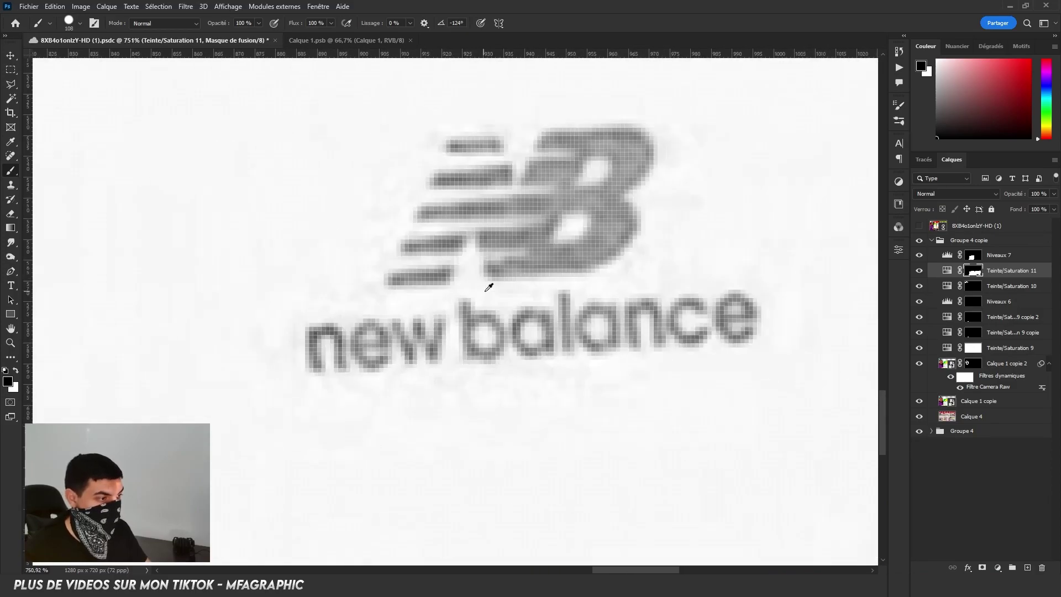
Brush black with a smaller brush over the red N logo and 'balance' text
{"action": "key", "text": "bracketleft"}
{"action": "key", "text": "bracketleft"}
{"action": "key", "text": "bracketleft"}
{"action": "key", "text": "bracketleft"}
{"action": "key", "text": "bracketleft"}
{"action": "left_click_drag", "start_coordinate": [453, 166], "coordinate": [607, 249]}
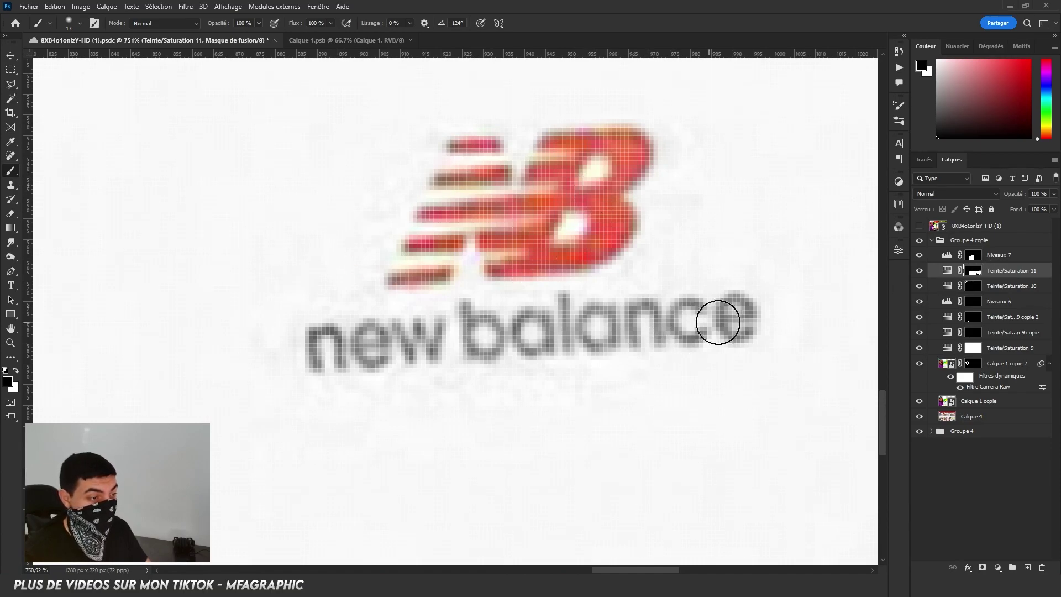
{"action": "left_click_drag", "start_coordinate": [719, 315], "coordinate": [703, 319]}
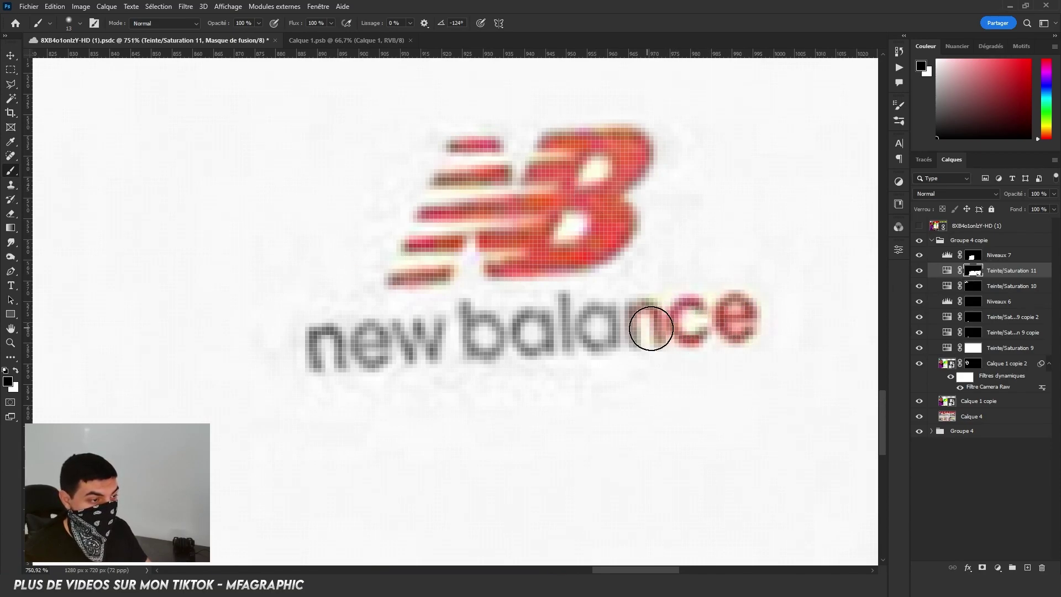
{"action": "scroll", "coordinate": [663, 299], "scroll_direction": "down", "scroll_amount": 5}
{"action": "scroll", "coordinate": [552, 276], "scroll_direction": "up", "scroll_amount": 2}
{"action": "scroll", "coordinate": [463, 271], "scroll_direction": "up", "scroll_amount": 3}
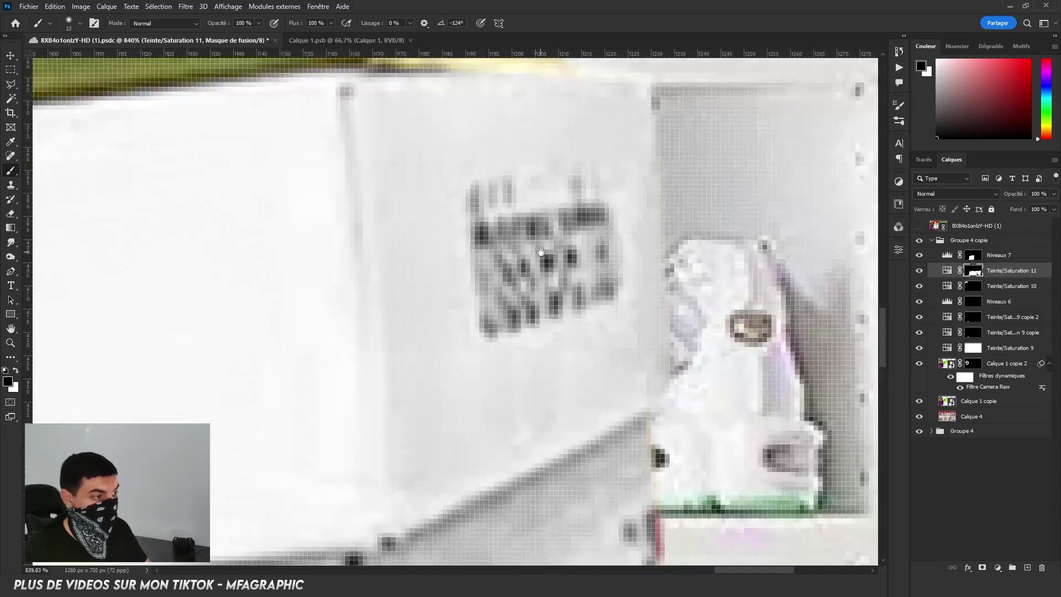
{"action": "key", "text": "ctrl+0"}
{"action": "left_click", "coordinate": [934, 241]}
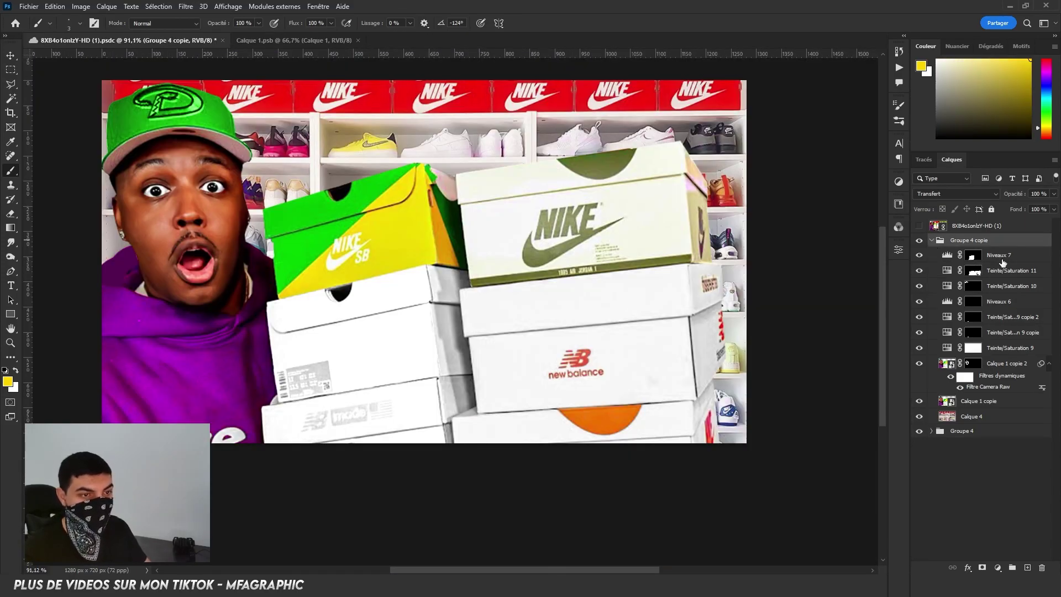
Add a Hue/Saturation adjustment above Niveaux 7 and shift the red boxes' and cap's hue
{"action": "left_click", "coordinate": [1002, 257]}
{"action": "left_click", "coordinate": [997, 569]}
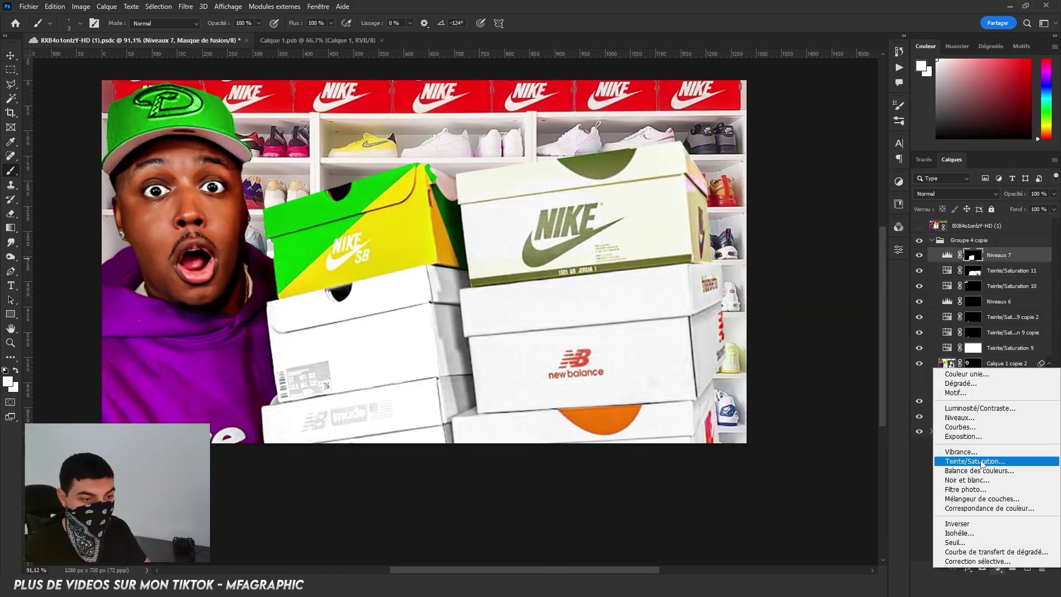
{"action": "left_click", "coordinate": [962, 462]}
{"action": "left_click", "coordinate": [745, 297]}
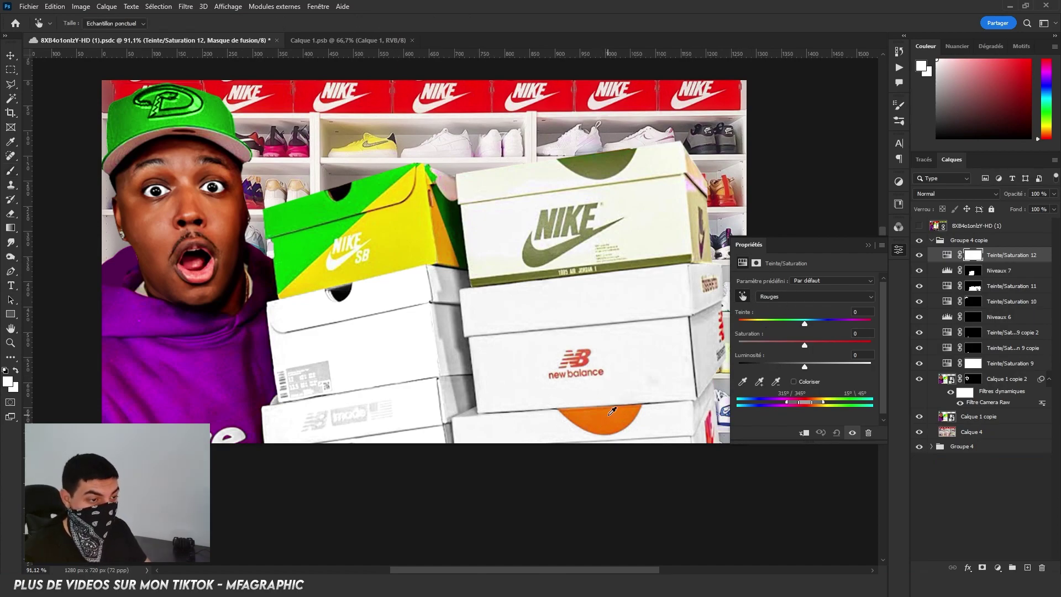
{"action": "left_click_drag", "start_coordinate": [807, 326], "coordinate": [850, 319]}
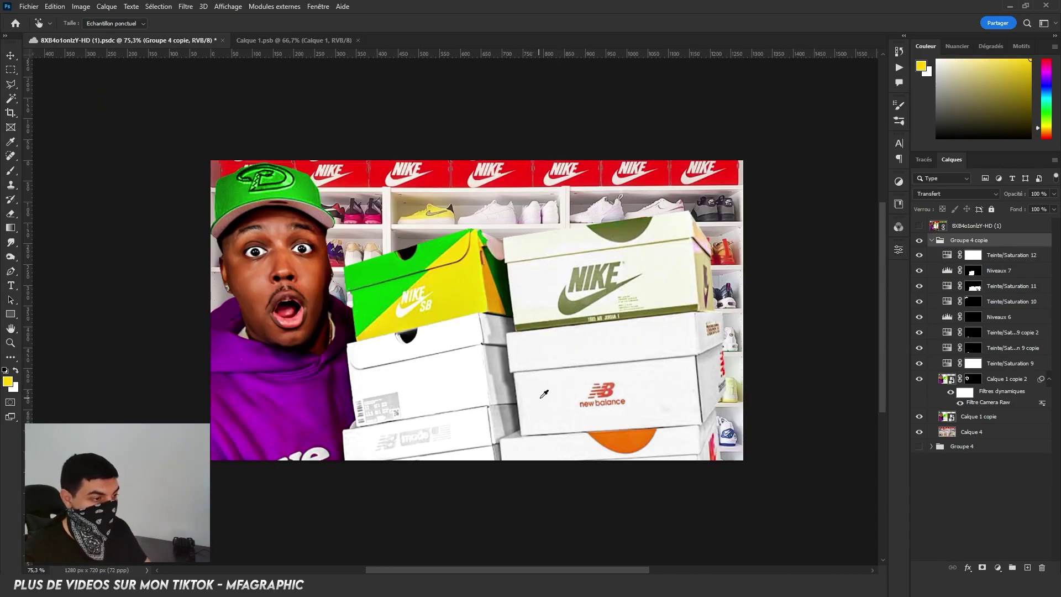
{"action": "left_click_drag", "start_coordinate": [620, 345], "coordinate": [577, 375]}
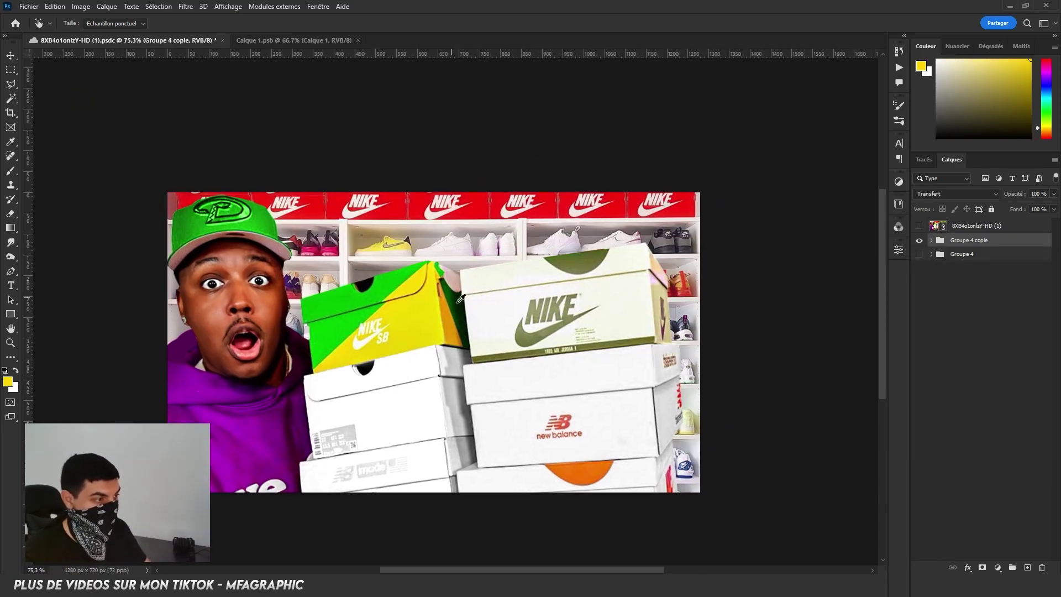
Paint out the stray pink tint on the Teinte/Saturation 11 mask
{"action": "scroll", "coordinate": [468, 280], "scroll_direction": "up", "scroll_amount": 5}
{"action": "scroll", "coordinate": [497, 288], "scroll_direction": "up", "scroll_amount": 5}
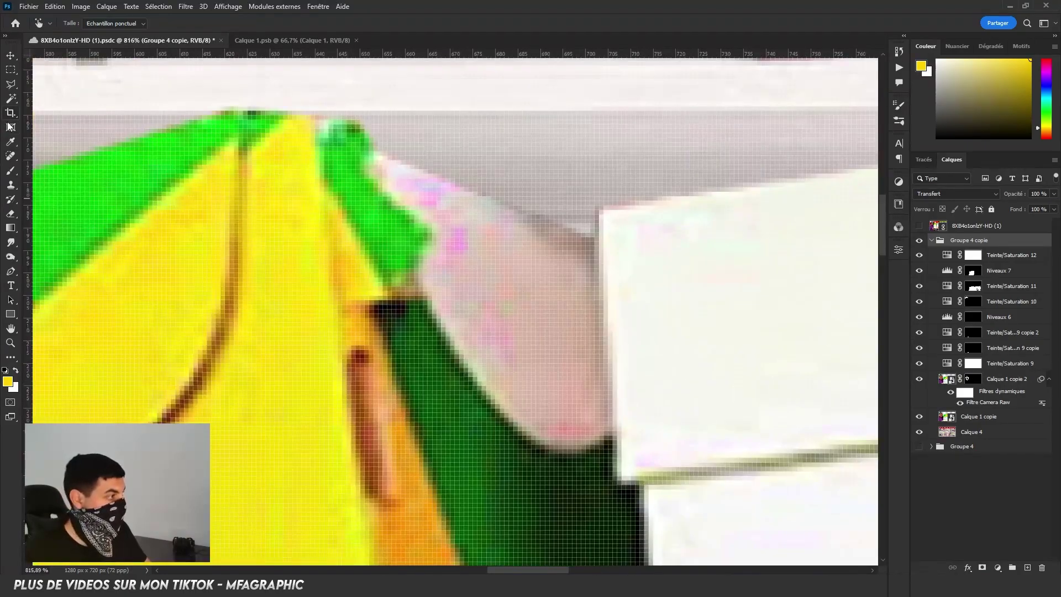
{"action": "left_click", "coordinate": [10, 170]}
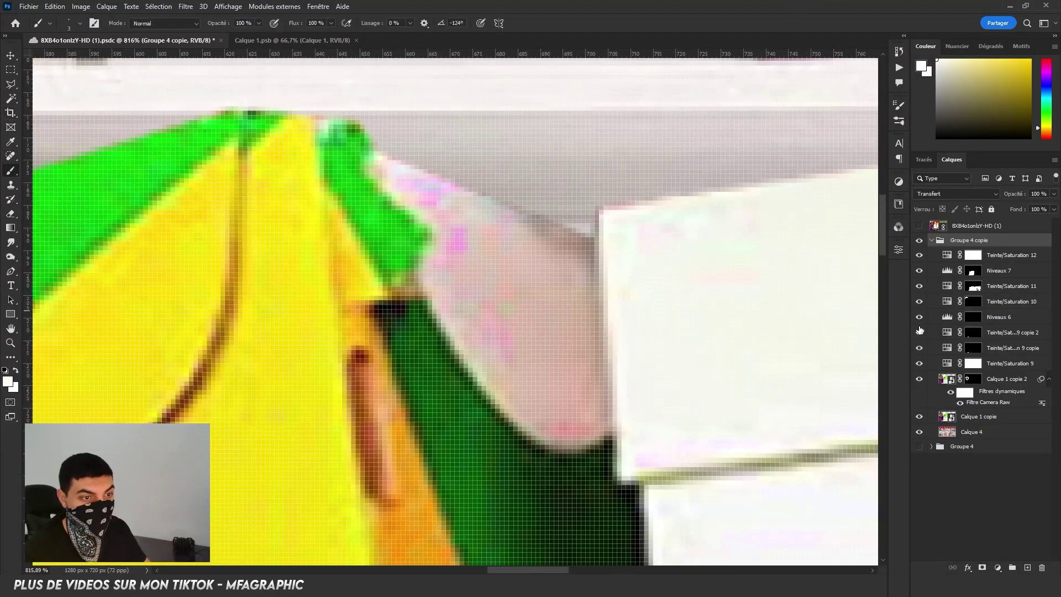
{"action": "left_click", "coordinate": [976, 291]}
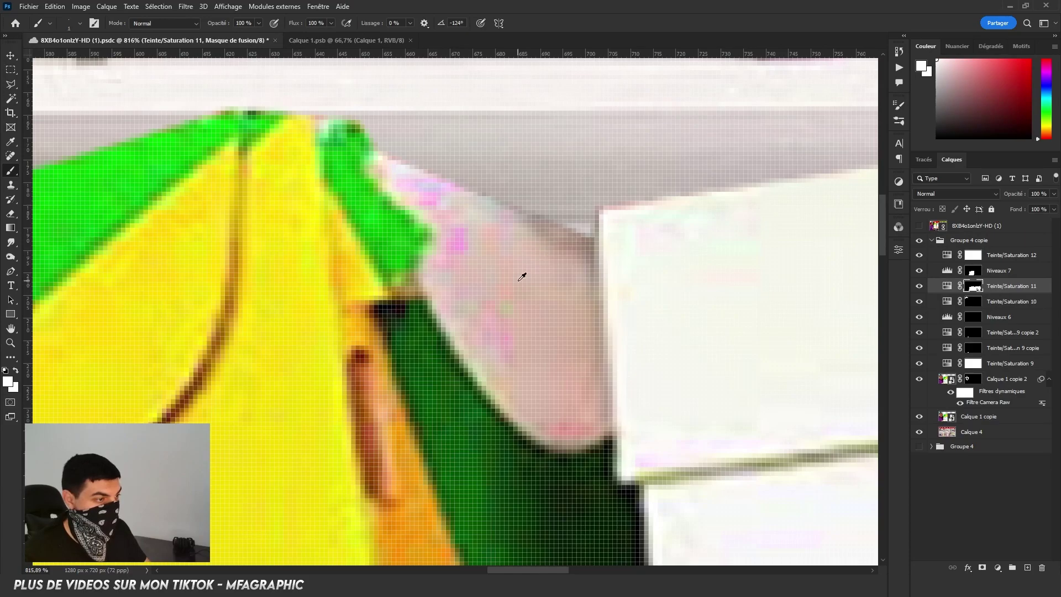
{"action": "left_click_drag", "start_coordinate": [524, 275], "coordinate": [522, 386]}
{"action": "scroll", "coordinate": [442, 204], "scroll_direction": "down", "scroll_amount": 7}
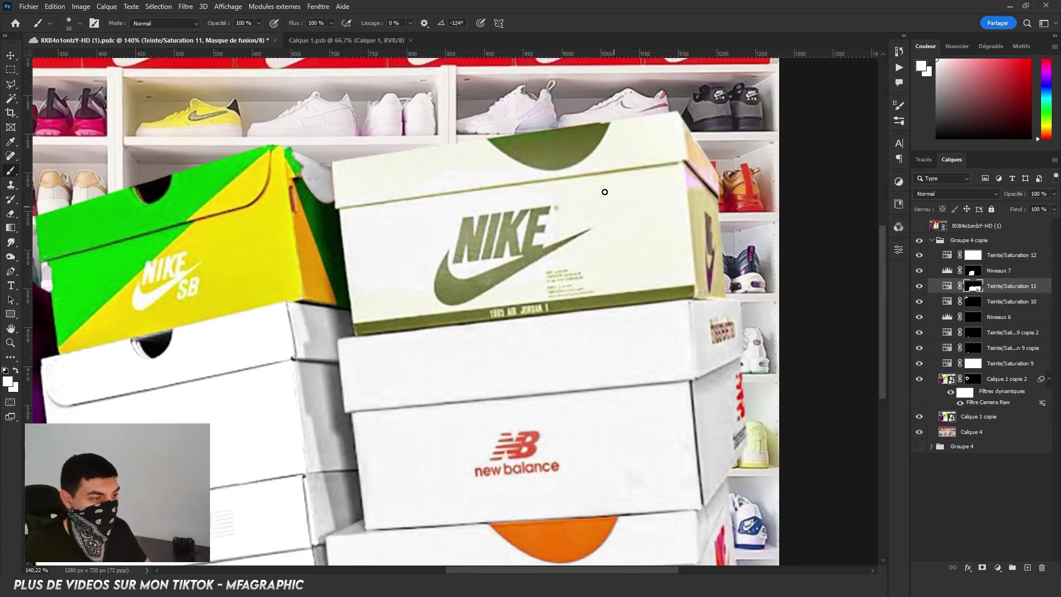
{"action": "scroll", "coordinate": [638, 183], "scroll_direction": "up", "scroll_amount": 3}
{"action": "scroll", "coordinate": [638, 183], "scroll_direction": "up", "scroll_amount": 2}
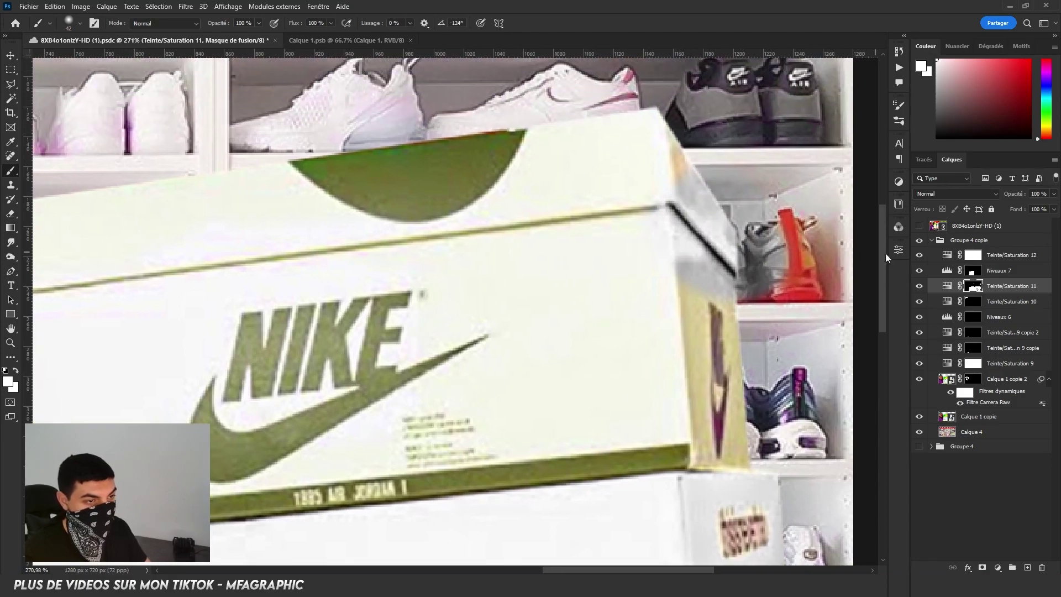
Clean up the tint on the Nike box lid, right side and swoosh with smaller brushes
{"action": "left_click_drag", "start_coordinate": [532, 211], "coordinate": [709, 182]}
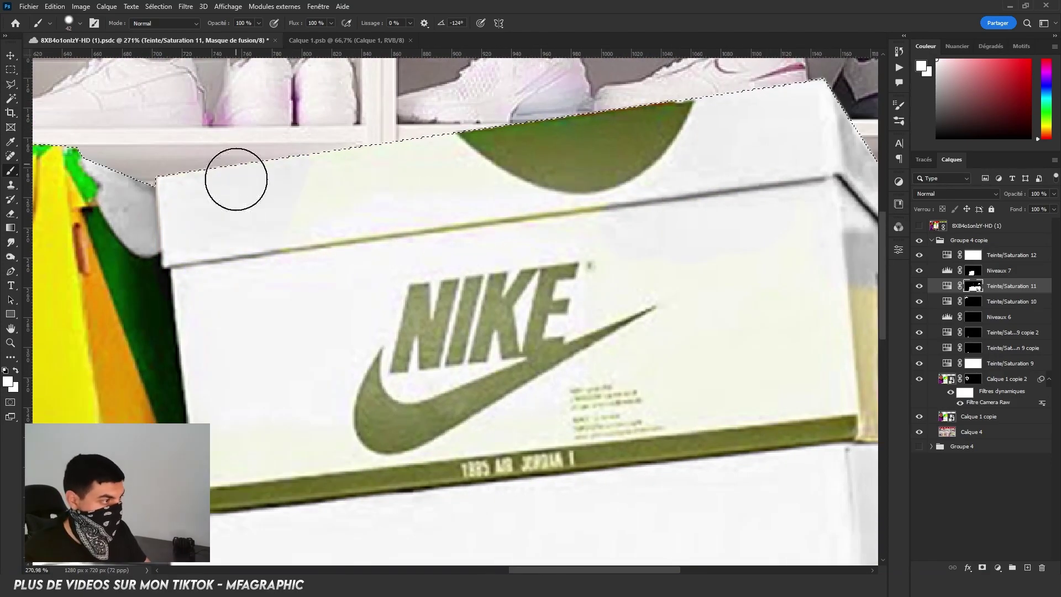
{"action": "key", "text": "bracketleft"}
{"action": "key", "text": "bracketleft"}
{"action": "key", "text": "bracketleft"}
{"action": "key", "text": "bracketright"}
{"action": "key", "text": "bracketright"}
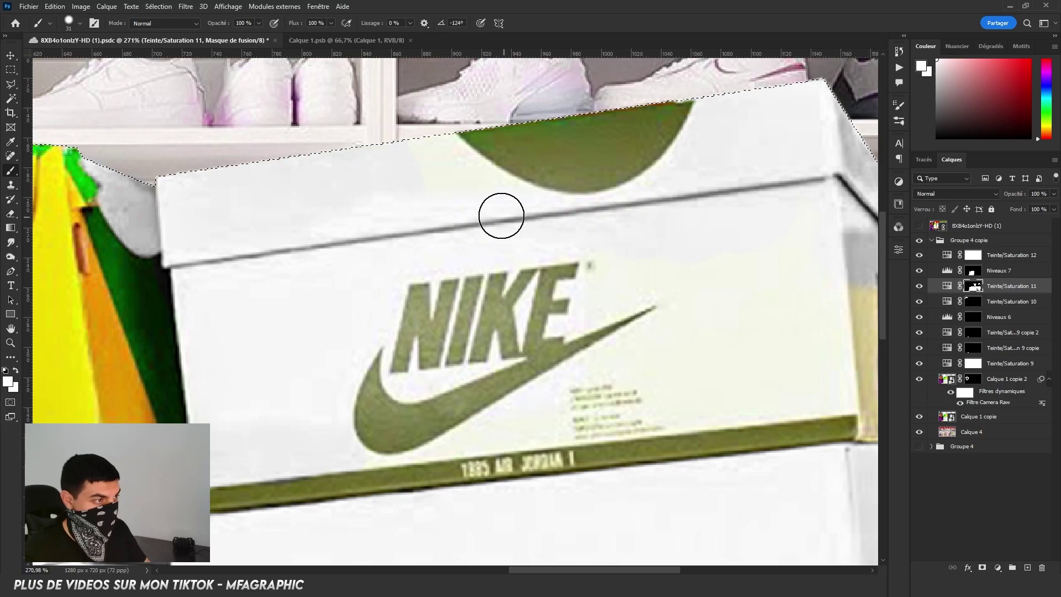
{"action": "left_click_drag", "start_coordinate": [722, 369], "coordinate": [691, 301]}
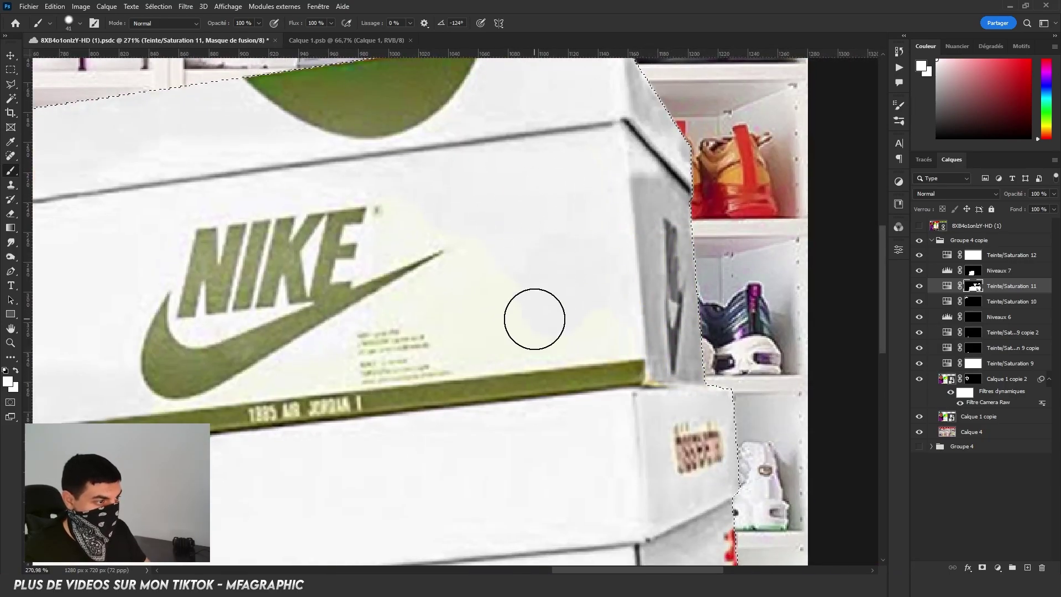
{"action": "key", "text": "bracketleft"}
{"action": "key", "text": "bracketleft"}
{"action": "left_click_drag", "start_coordinate": [510, 249], "coordinate": [670, 235]}
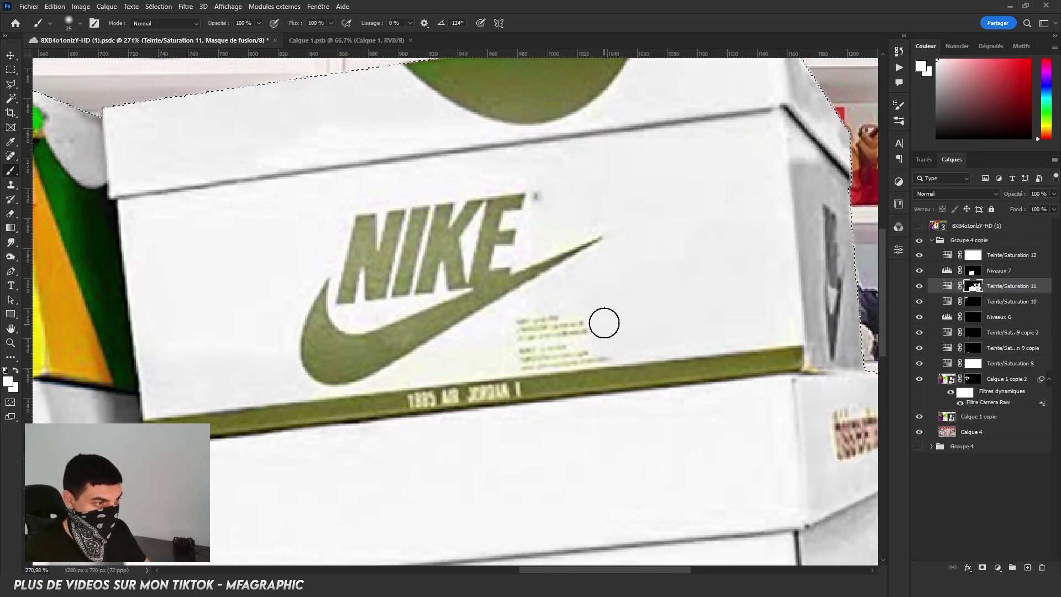
{"action": "scroll", "coordinate": [604, 323], "scroll_direction": "up", "scroll_amount": 3}
{"action": "key", "text": "bracketleft"}
{"action": "key", "text": "bracketleft"}
{"action": "key", "text": "bracketleft"}
{"action": "left_click_drag", "start_coordinate": [294, 403], "coordinate": [467, 308]}
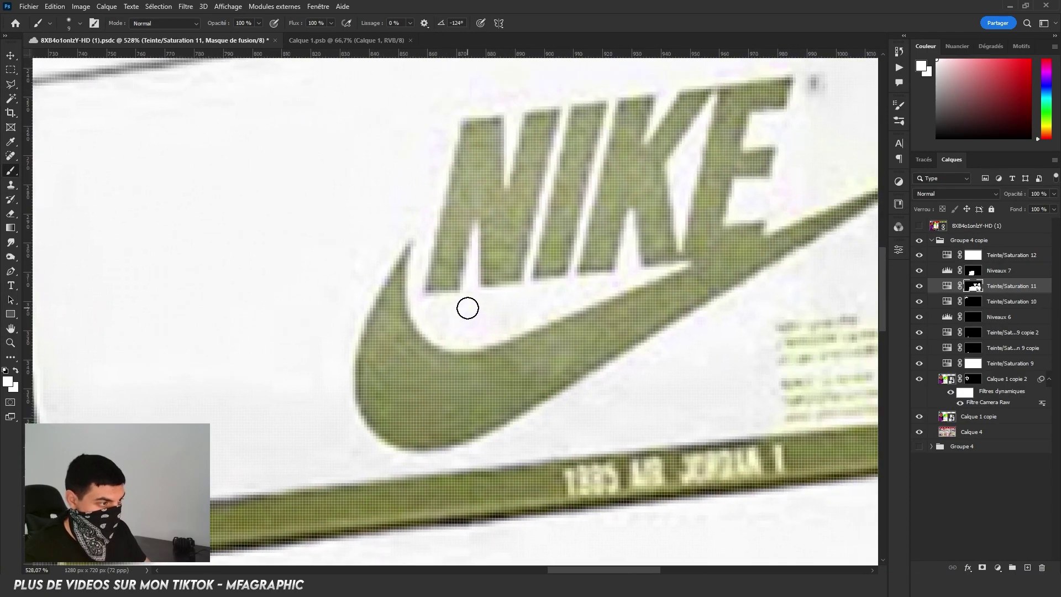
{"action": "scroll", "coordinate": [468, 308], "scroll_direction": "down", "scroll_amount": 4}
{"action": "scroll", "coordinate": [468, 308], "scroll_direction": "down", "scroll_amount": 3}
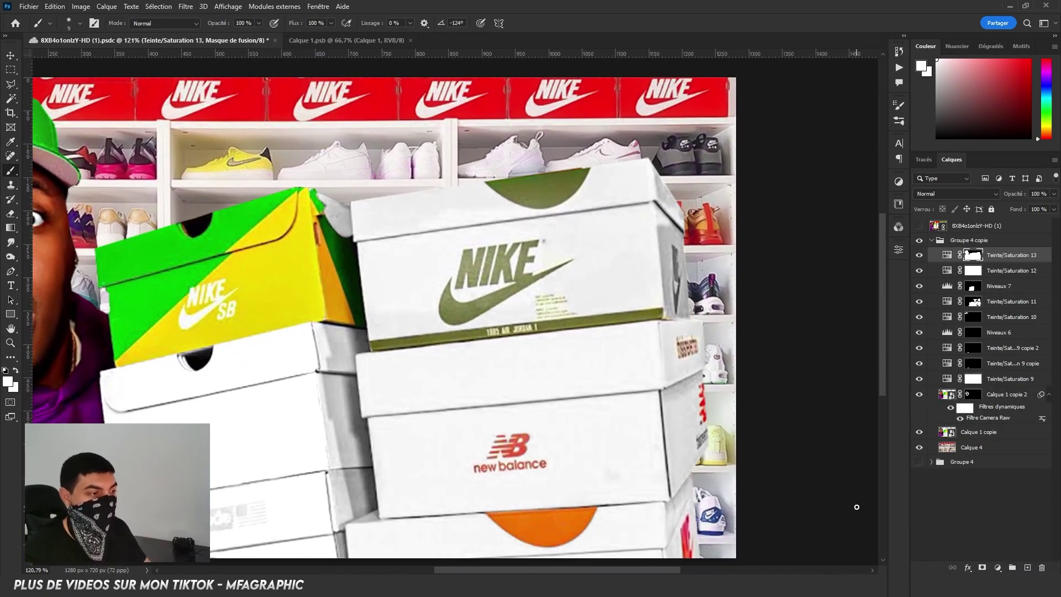
Add a Colorize Hue/Saturation adjustment with Hue 272 and Saturation 49
{"action": "left_click", "coordinate": [1005, 568]}
{"action": "left_click", "coordinate": [973, 460]}
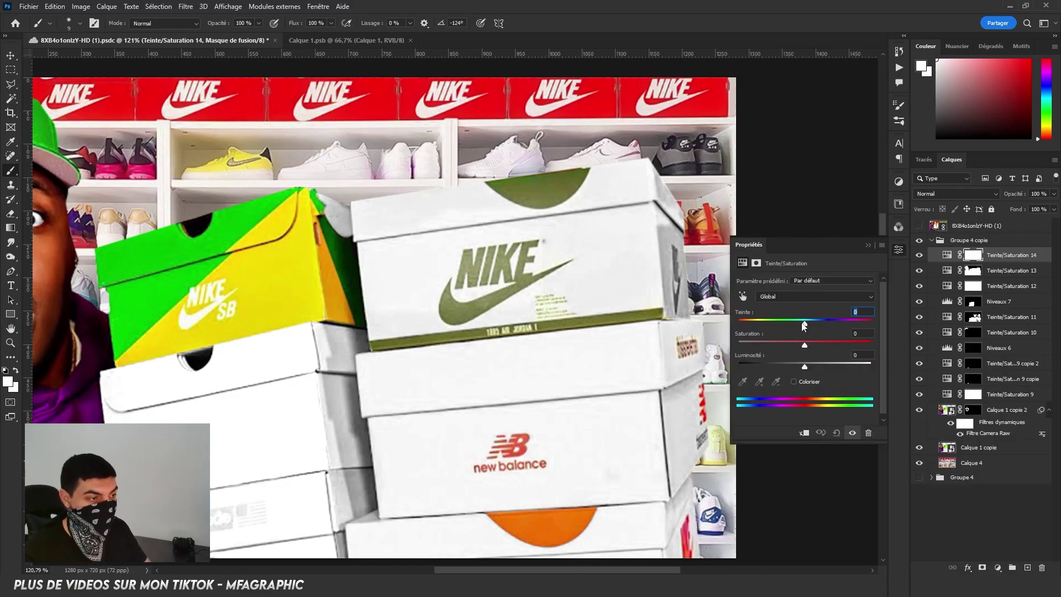
{"action": "left_click", "coordinate": [805, 382]}
{"action": "left_click_drag", "start_coordinate": [773, 344], "coordinate": [804, 345]}
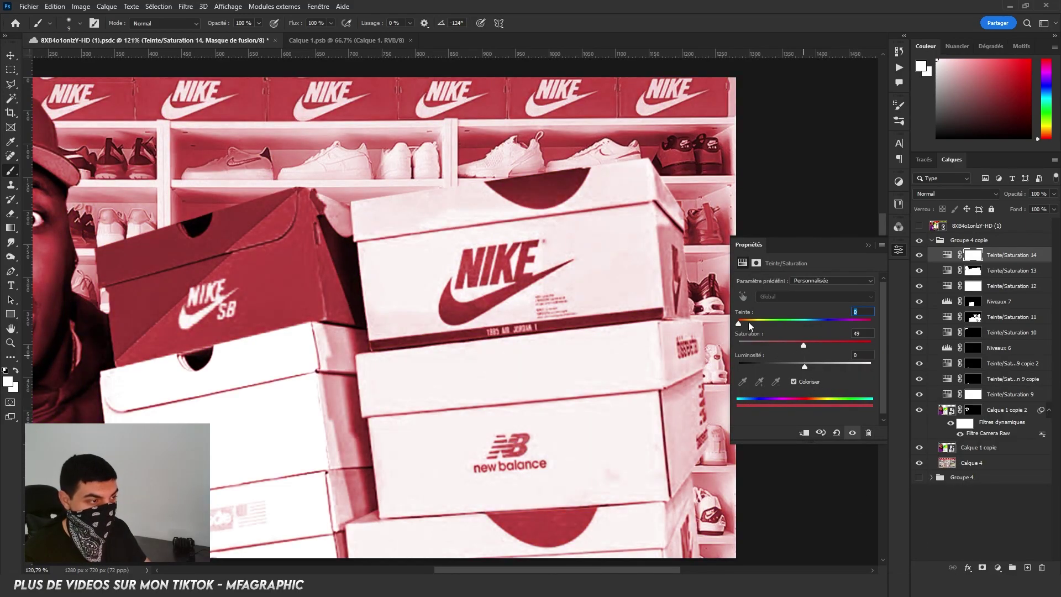
{"action": "left_click_drag", "start_coordinate": [740, 320], "coordinate": [839, 327]}
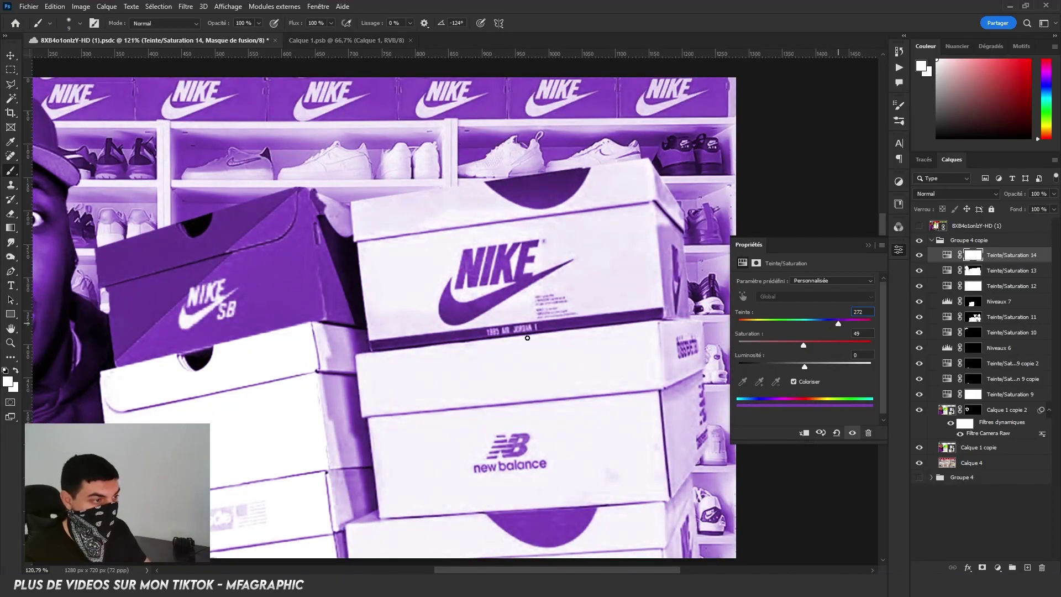
{"action": "left_click", "coordinate": [898, 246]}
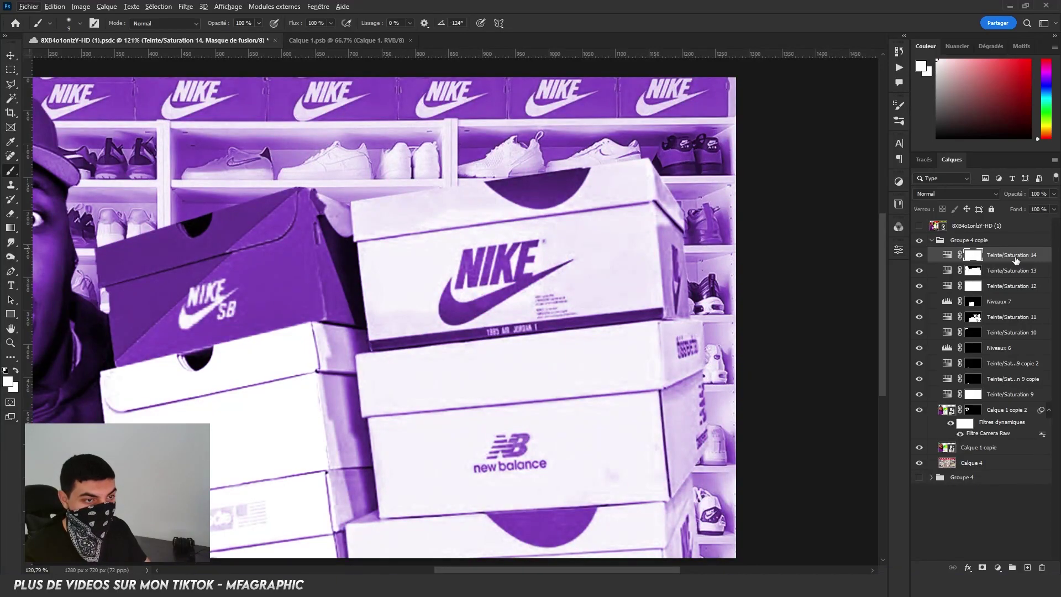
Load the person-and-boxes selection, fill the new mask black, and deselect
{"action": "left_click", "coordinate": [947, 448], "text": "ctrl"}
{"action": "scroll", "coordinate": [504, 275], "scroll_direction": "down", "scroll_amount": 3}
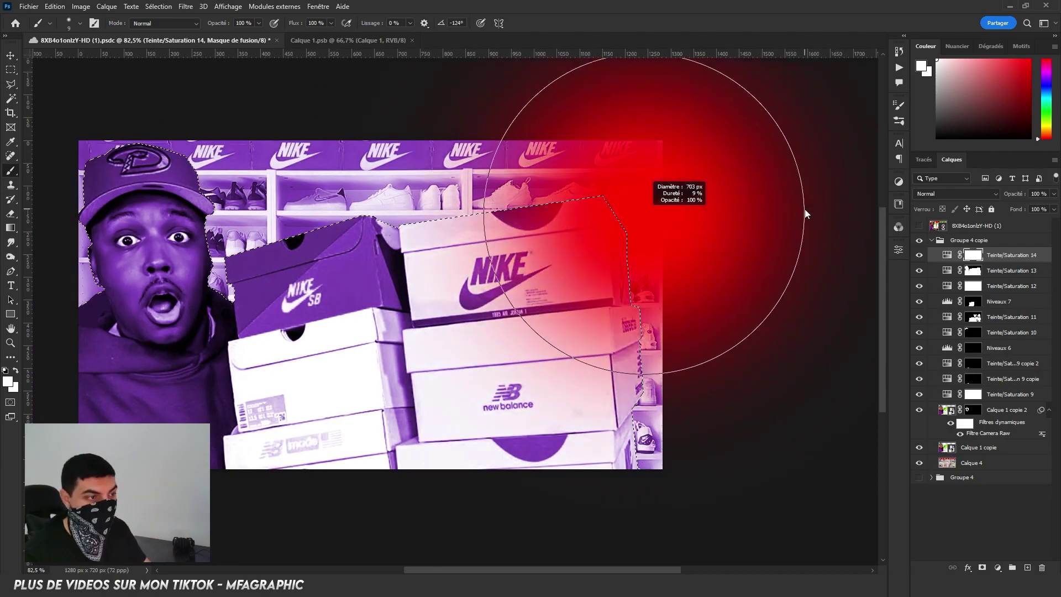
{"action": "left_click_drag", "start_coordinate": [526, 187], "coordinate": [685, 188]}
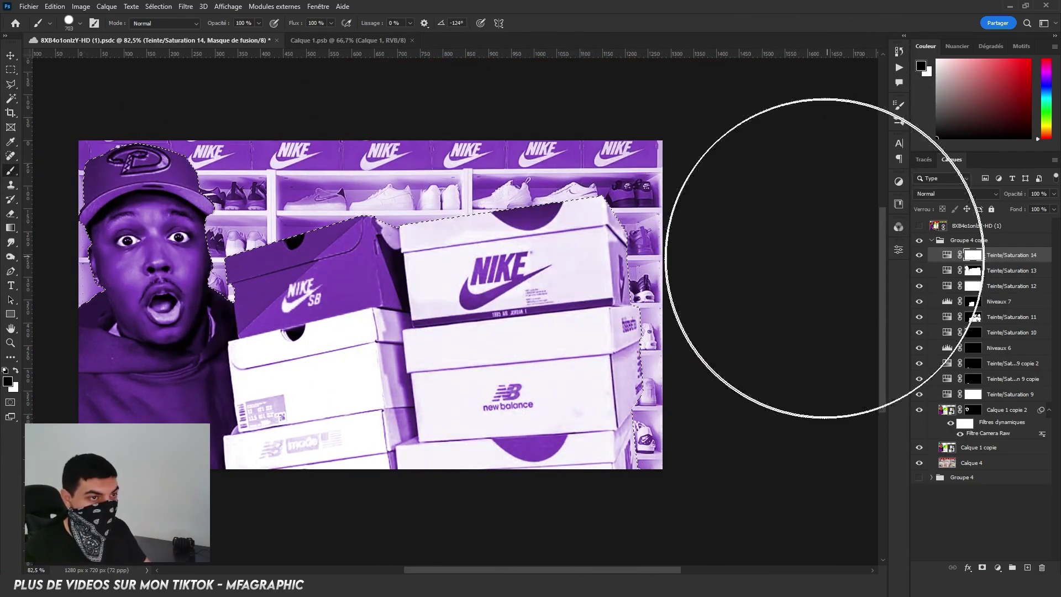
{"action": "key", "text": "x"}
{"action": "key", "text": "alt+BackSpace"}
{"action": "key", "text": "ctrl+d"}
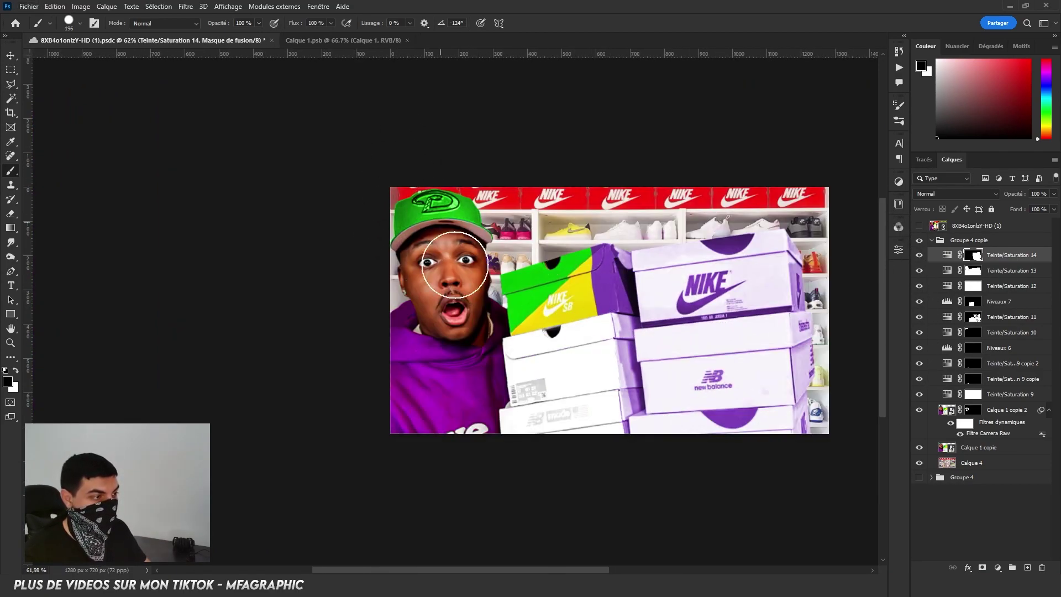
{"action": "scroll", "coordinate": [727, 274], "scroll_direction": "up", "scroll_amount": 5}
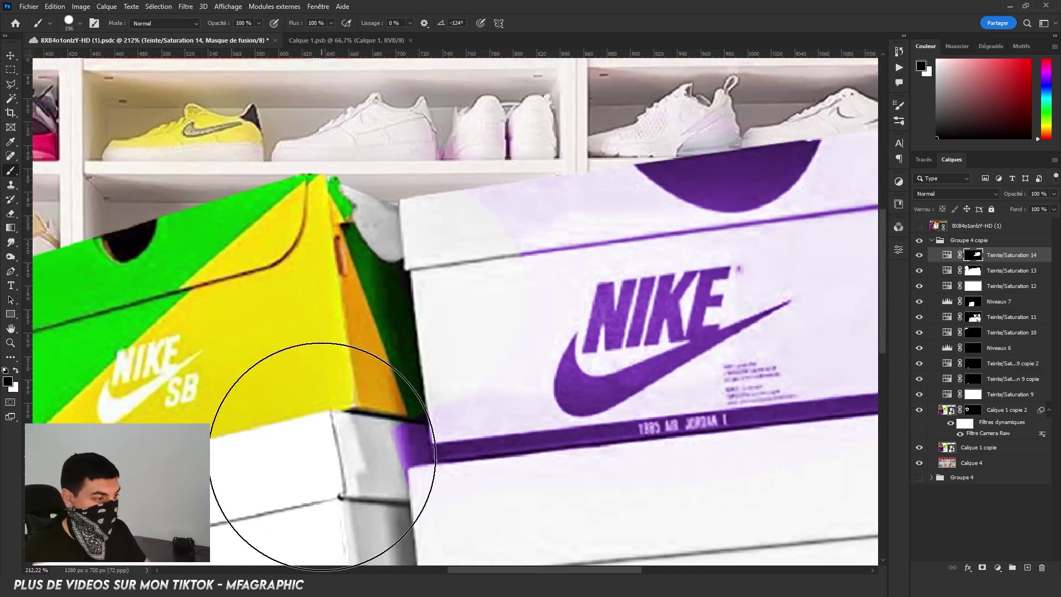
{"action": "key", "text": "bracketleft"}
{"action": "key", "text": "bracketleft"}
{"action": "key", "text": "bracketleft"}
{"action": "scroll", "coordinate": [649, 253], "scroll_direction": "right", "scroll_amount": 5}
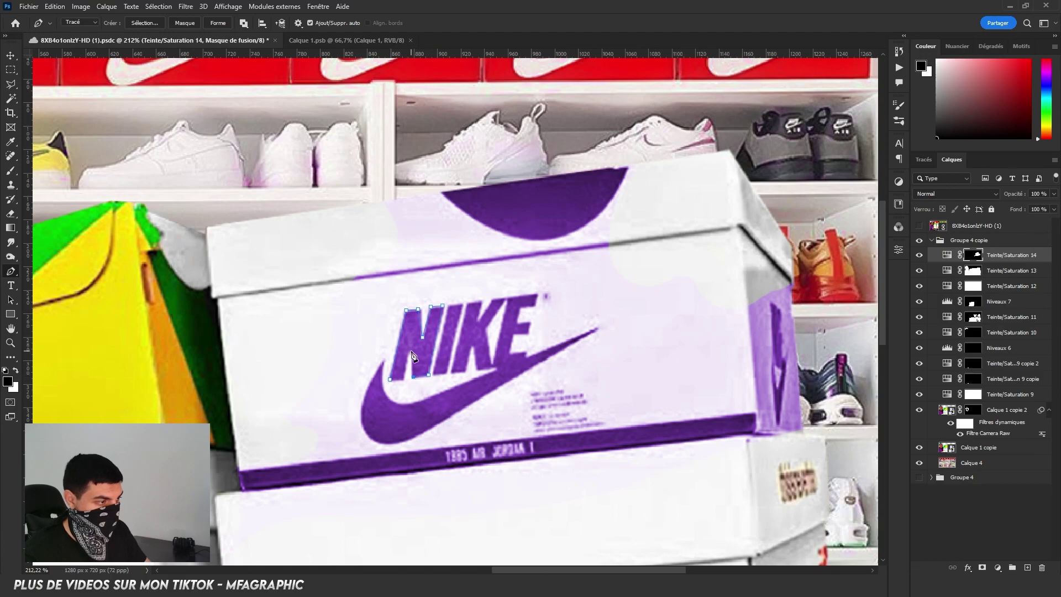
Turn the traced N and I outlines of the NIKE wordmark into a selection
{"action": "left_click", "coordinate": [391, 380]}
{"action": "key", "text": "ctrl+Return"}
{"action": "scroll", "coordinate": [442, 343], "scroll_direction": "up", "scroll_amount": 3}
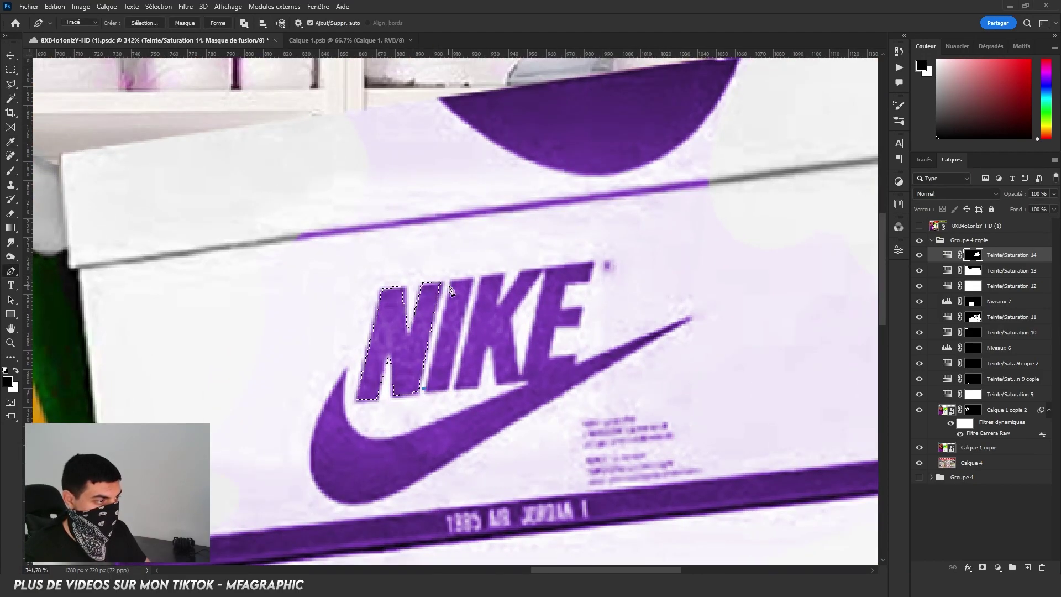
{"action": "right_click", "coordinate": [461, 374]}
{"action": "key", "text": "Escape"}
{"action": "key", "text": "ctrl+shift+Return"}
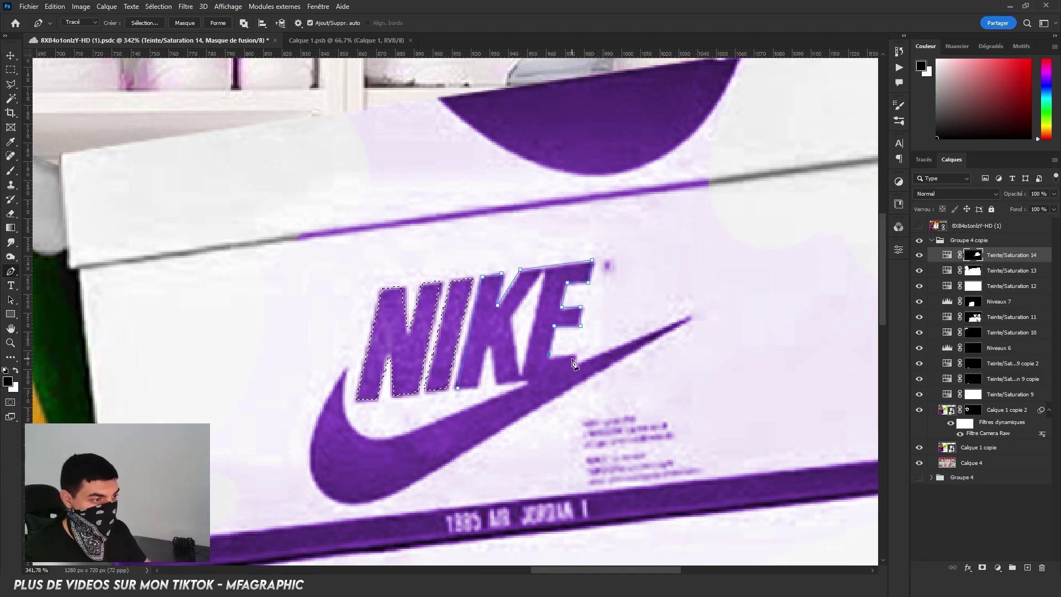
Trace the swoosh, make a selection from it, and delete the traced path
{"action": "left_click_drag", "start_coordinate": [312, 468], "coordinate": [307, 401]}
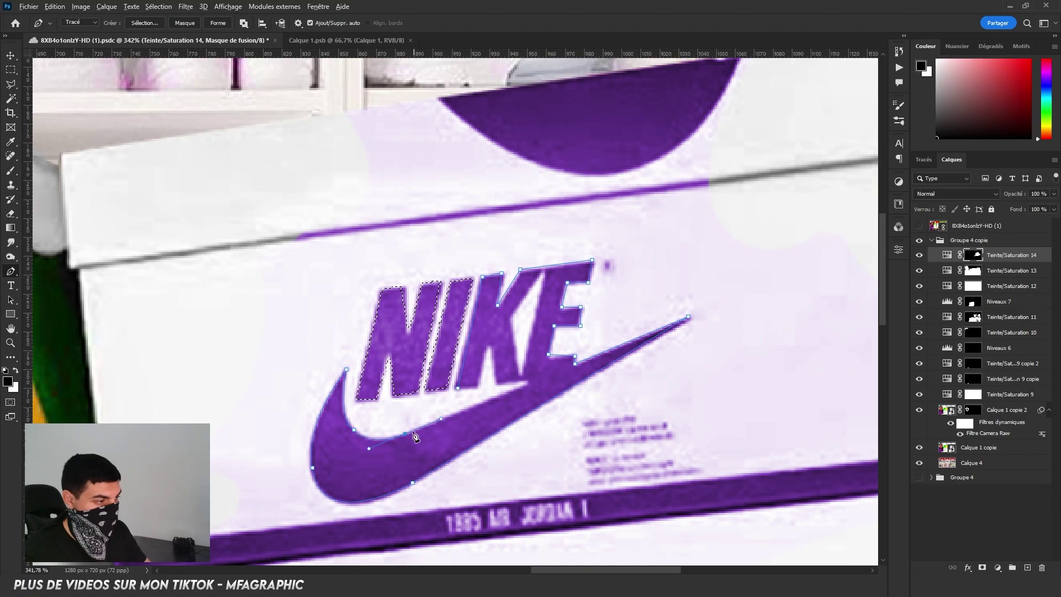
{"action": "right_click", "coordinate": [458, 393]}
{"action": "left_click", "coordinate": [606, 154]}
{"action": "left_click", "coordinate": [506, 319]}
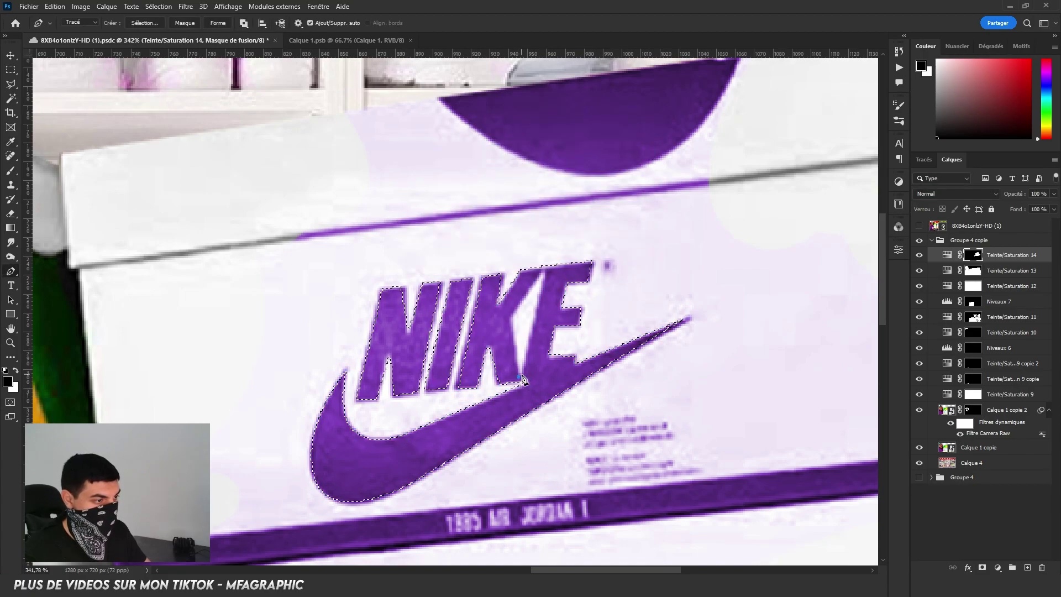
{"action": "left_click", "coordinate": [520, 375]}
{"action": "left_click", "coordinate": [541, 271]}
{"action": "right_click", "coordinate": [542, 294]}
{"action": "left_click", "coordinate": [592, 177]}
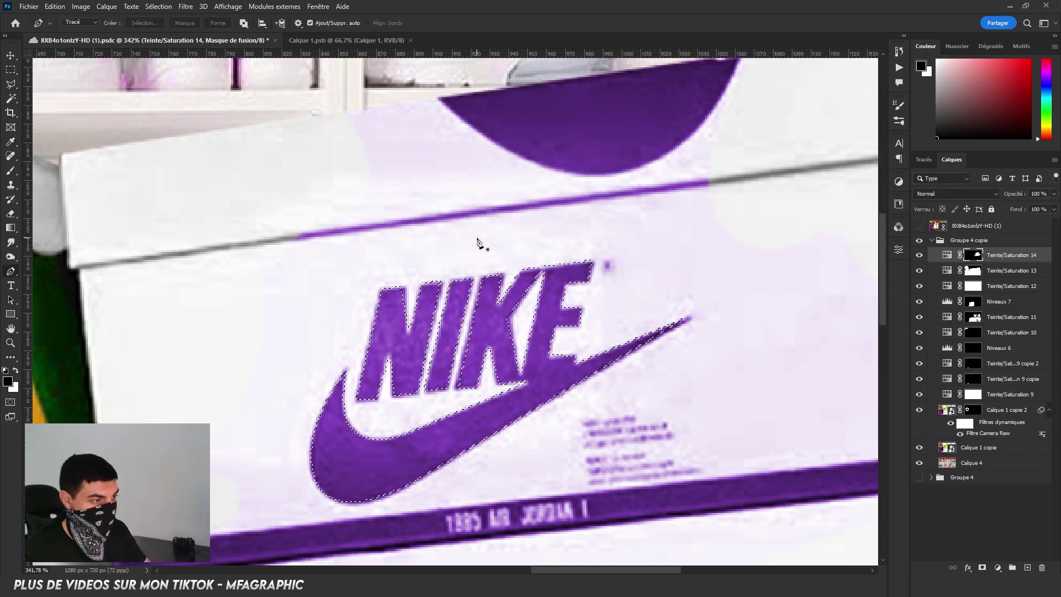
{"action": "scroll", "coordinate": [479, 241], "scroll_direction": "down", "scroll_amount": 3, "text": "alt"}
Paint the purple stripe off the lid edge on the Hue/Saturation 14 mask
{"action": "key", "text": "b"}
{"action": "scroll", "coordinate": [606, 318], "scroll_direction": "up", "scroll_amount": 3, "text": "alt"}
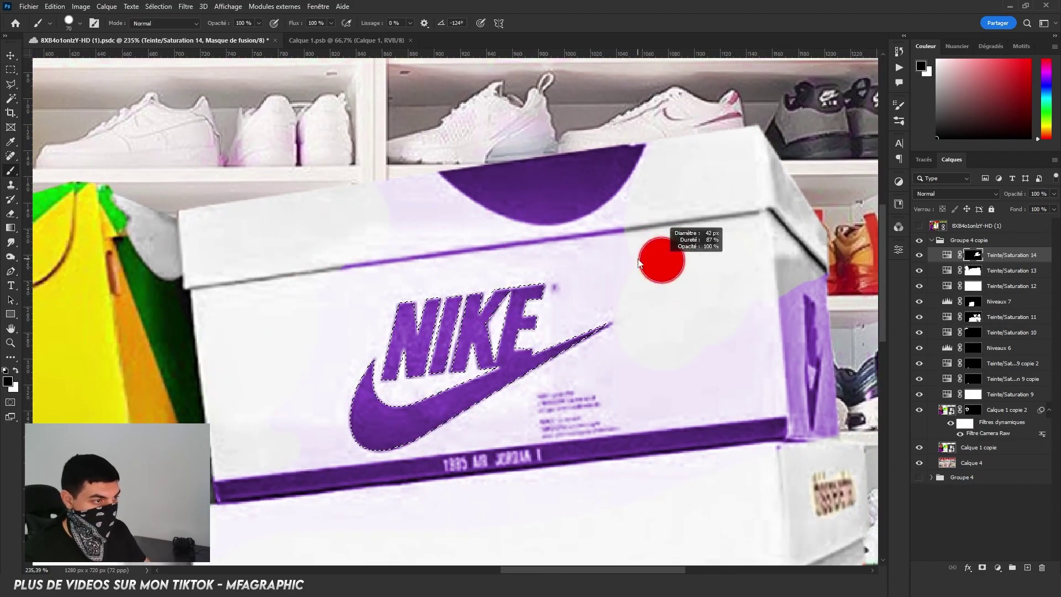
{"action": "left_click_drag", "start_coordinate": [625, 227], "coordinate": [354, 264]}
{"action": "scroll", "coordinate": [472, 271], "scroll_direction": "right", "scroll_amount": 3}
{"action": "key", "text": "bracketleft"}
{"action": "key", "text": "bracketleft"}
{"action": "key", "text": "bracketleft"}
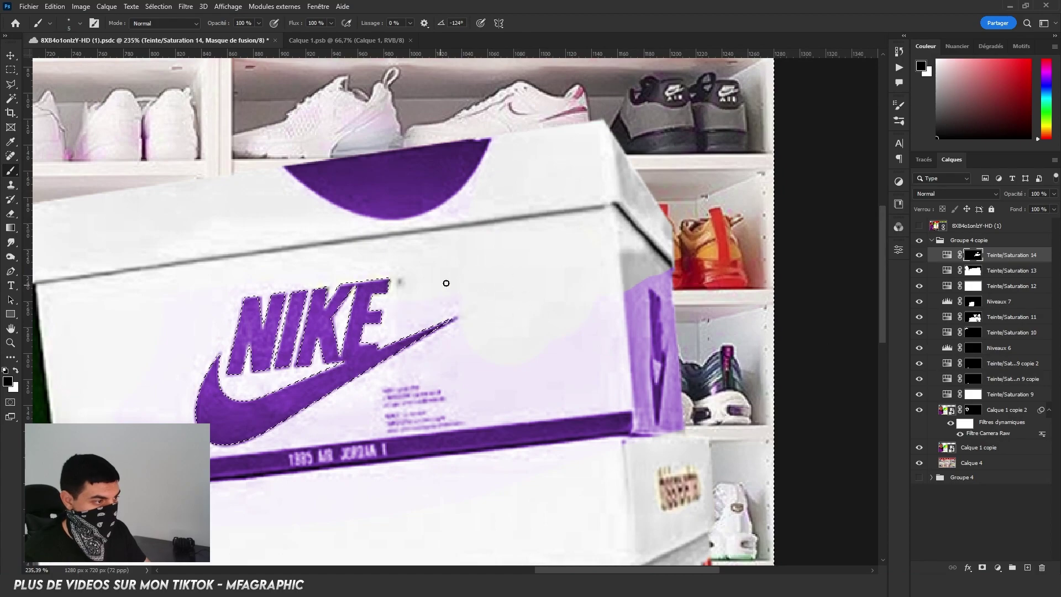
Compare against the original Groupe 4, then paint the purple off the box's side panel
{"action": "left_click", "coordinate": [919, 240]}
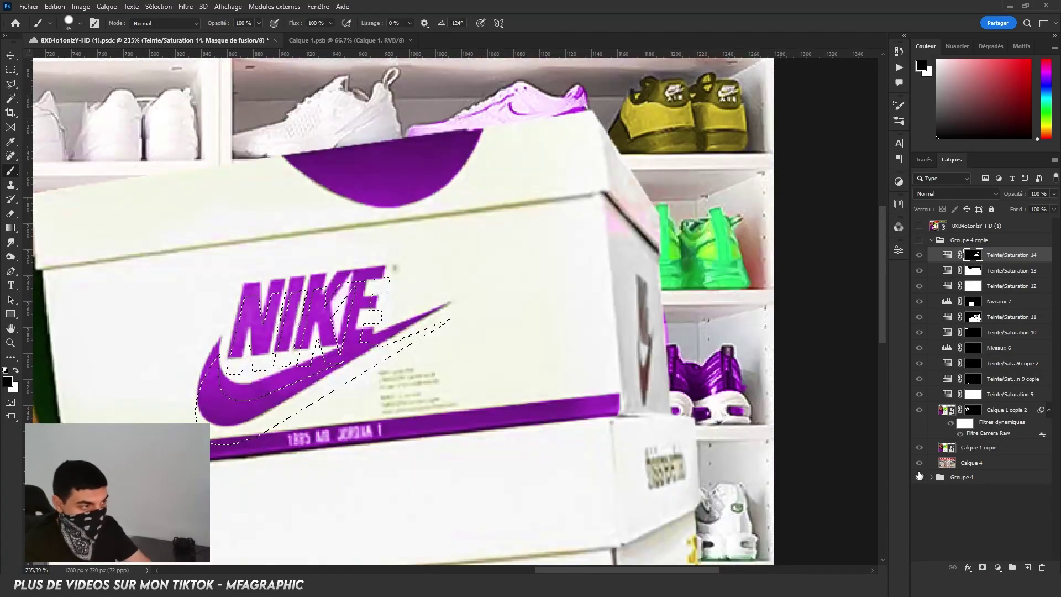
{"action": "left_click", "coordinate": [918, 477]}
{"action": "left_click", "coordinate": [919, 240]}
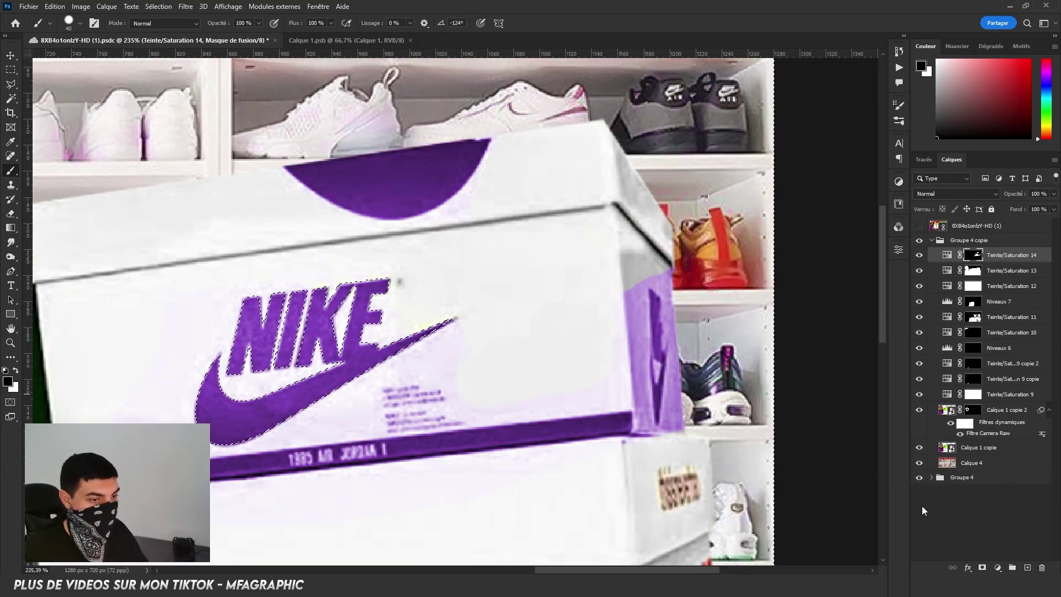
{"action": "scroll", "coordinate": [635, 323], "scroll_direction": "up", "scroll_amount": 1}
{"action": "key", "text": "bracketleft"}
{"action": "key", "text": "bracketleft"}
{"action": "left_click_drag", "start_coordinate": [634, 324], "coordinate": [608, 402]}
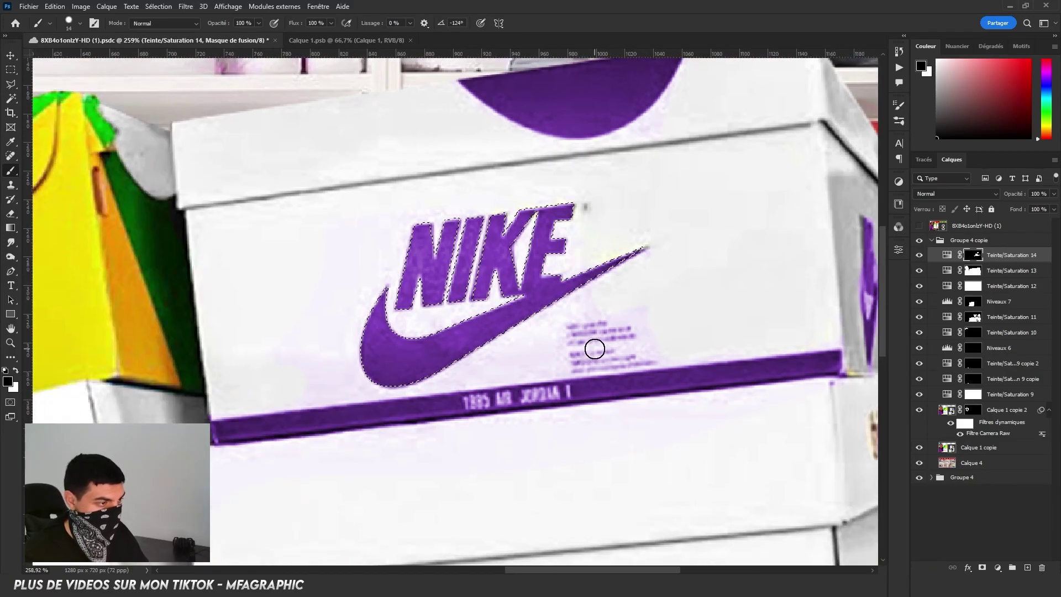
{"action": "scroll", "coordinate": [592, 348], "scroll_direction": "up", "scroll_amount": 2}
{"action": "scroll", "coordinate": [636, 335], "scroll_direction": "down", "scroll_amount": 2}
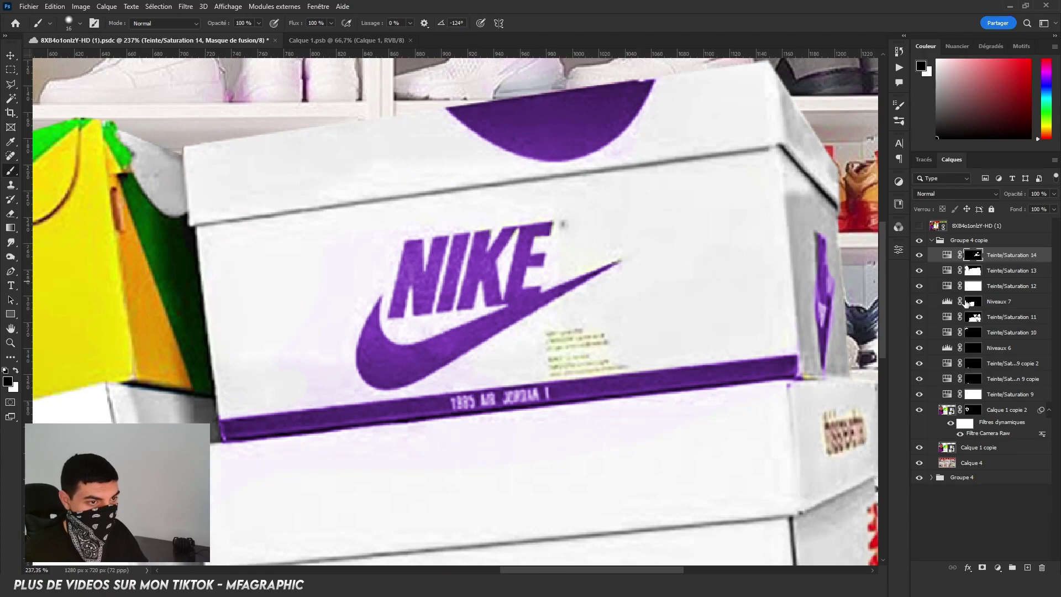
{"action": "left_click", "coordinate": [974, 316]}
{"action": "key", "text": "x"}
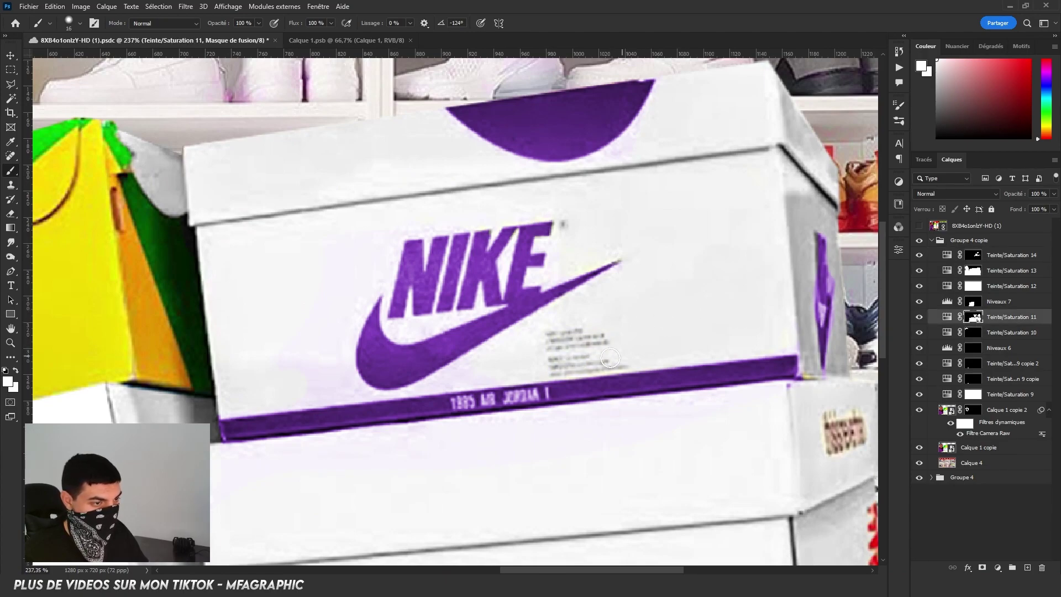
{"action": "scroll", "coordinate": [610, 358], "scroll_direction": "down", "scroll_amount": 4}
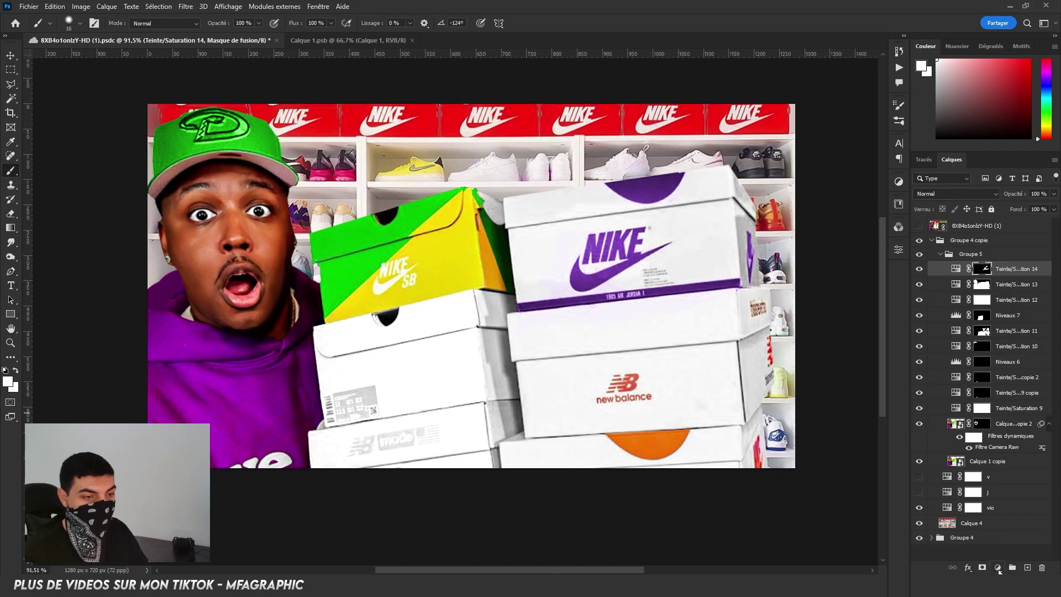
Add a Hue/Saturation adjustment shifting the sampled reds through orange to yellow
{"action": "left_click", "coordinate": [998, 568]}
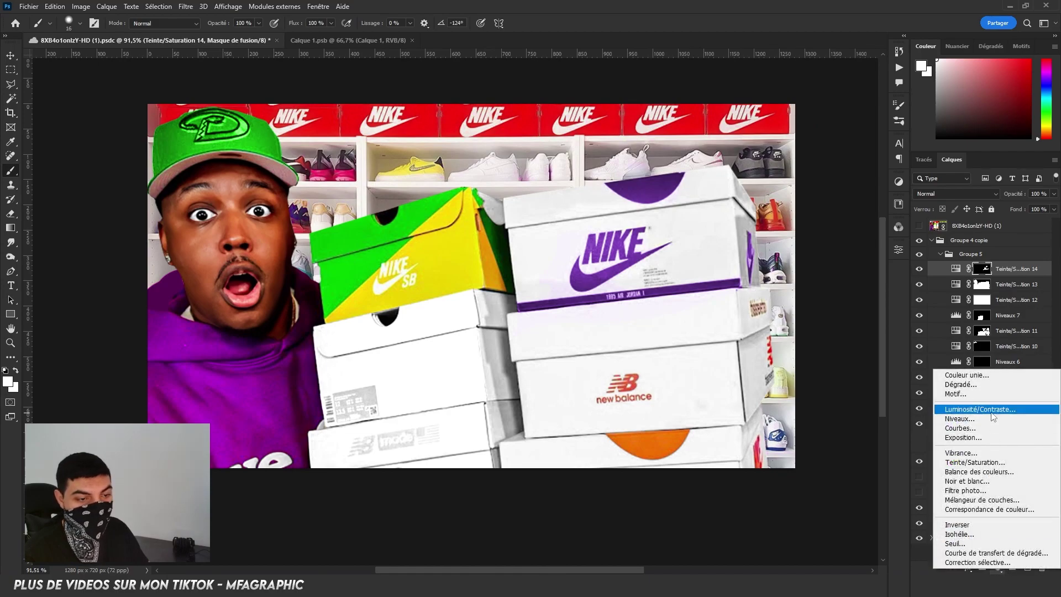
{"action": "left_click", "coordinate": [972, 463]}
{"action": "left_click", "coordinate": [743, 296]}
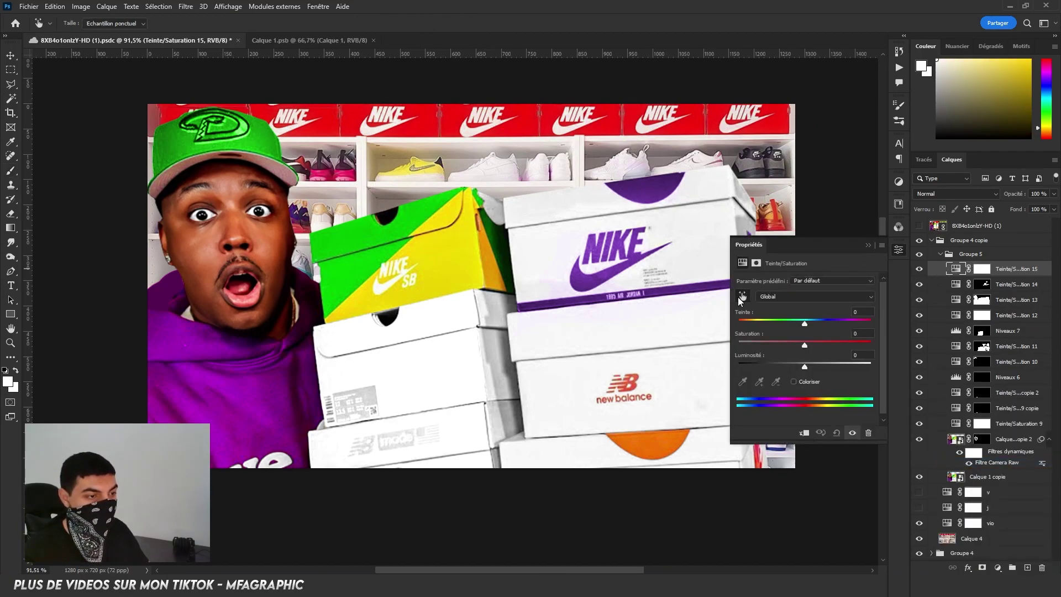
{"action": "left_click", "coordinate": [652, 440]}
{"action": "left_click_drag", "start_coordinate": [804, 323], "coordinate": [836, 324]}
{"action": "left_click", "coordinate": [978, 269]}
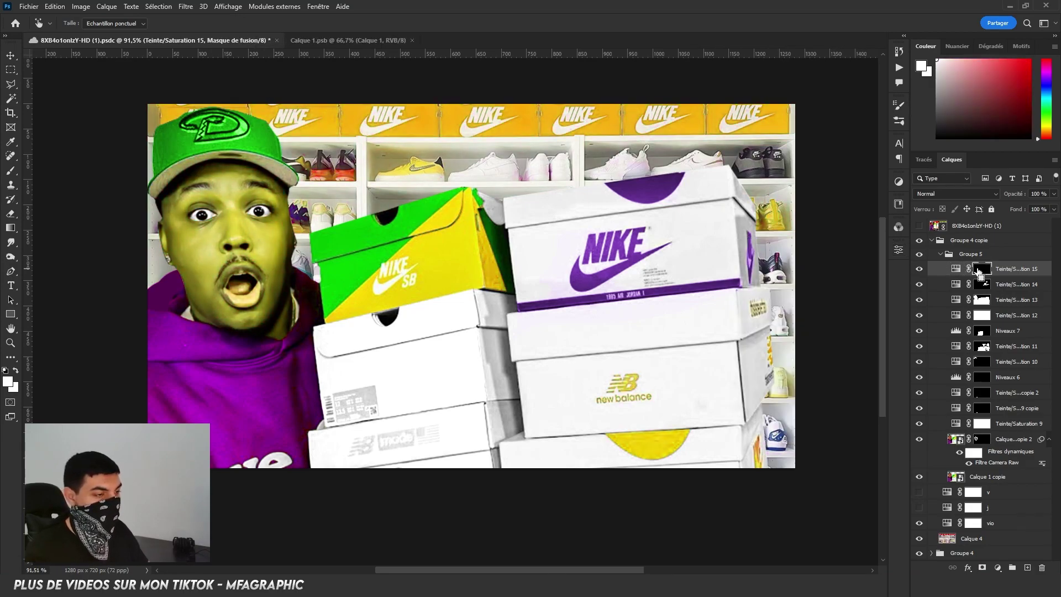
Invert the new mask with Ctrl+I to hide the yellow shift before brushing
{"action": "key", "text": "ctrl+i"}
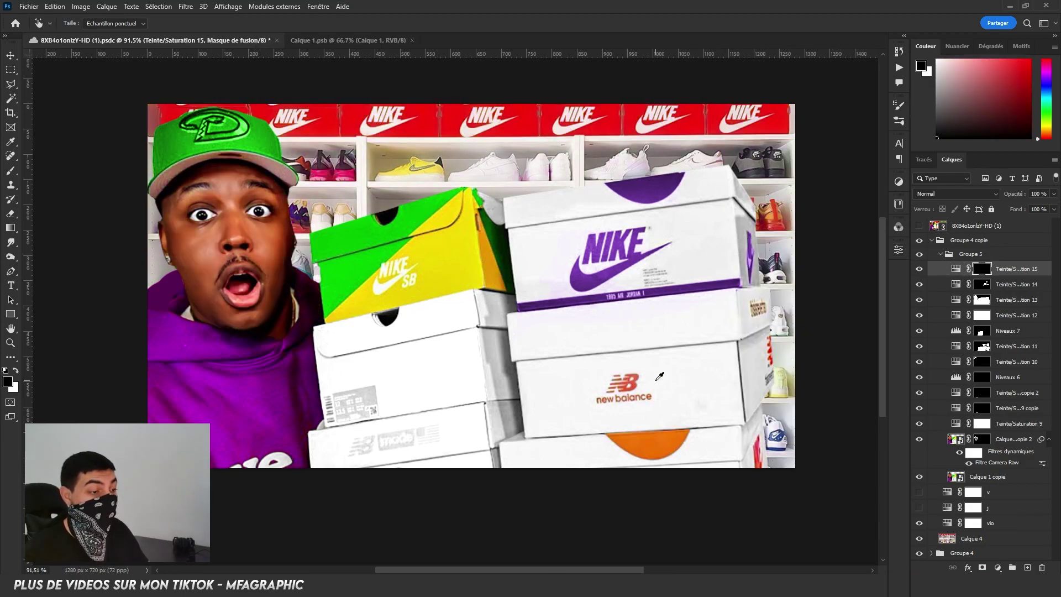
{"action": "left_click", "coordinate": [11, 172]}
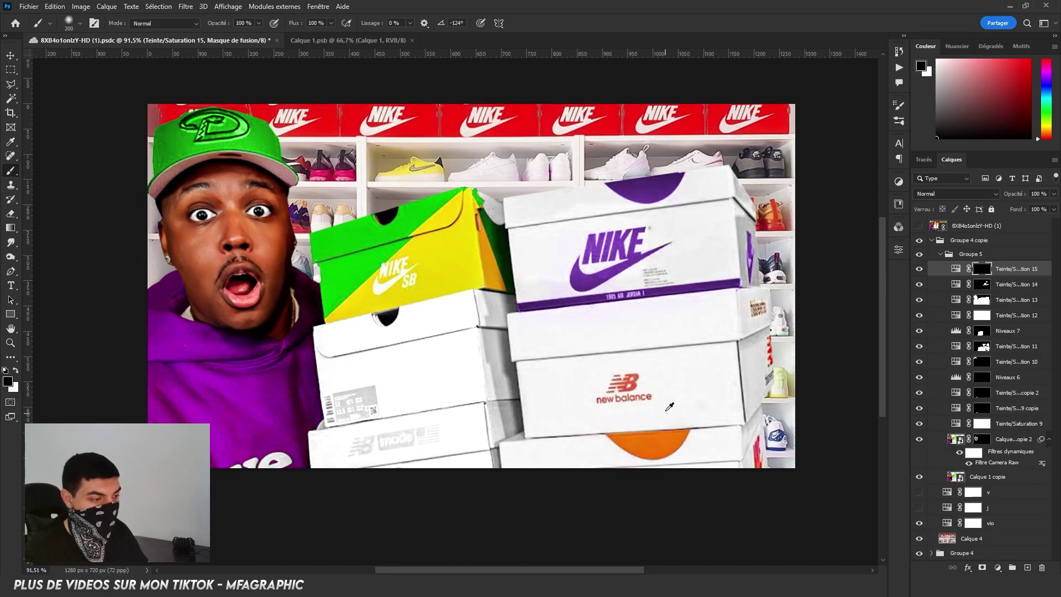
{"action": "scroll", "coordinate": [754, 470], "scroll_direction": "up", "scroll_amount": 5}
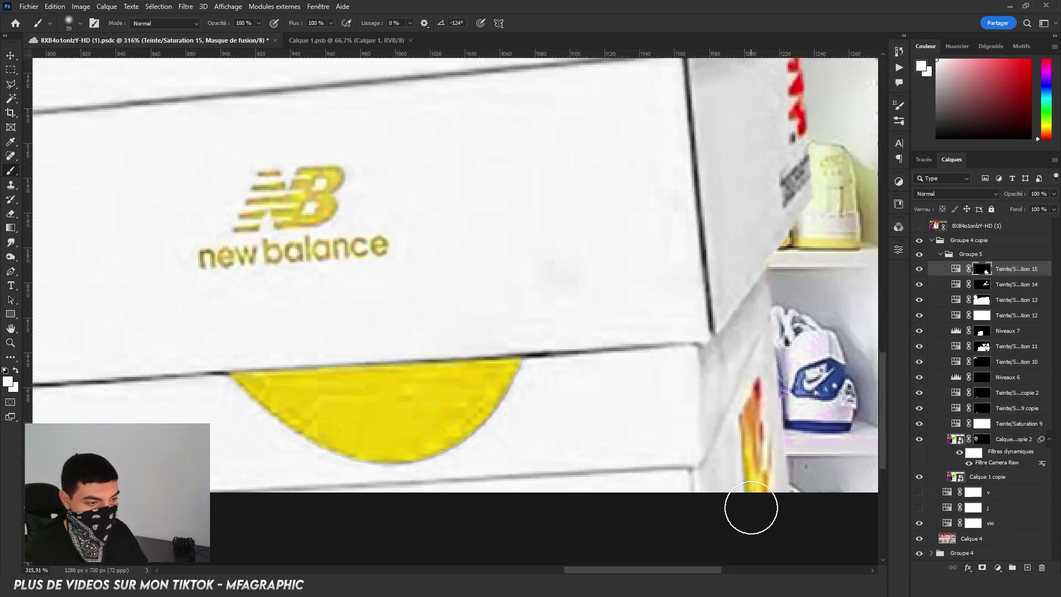
{"action": "scroll", "coordinate": [729, 431], "scroll_direction": "up", "scroll_amount": 3}
{"action": "scroll", "coordinate": [711, 330], "scroll_direction": "down", "scroll_amount": 4}
{"action": "scroll", "coordinate": [656, 367], "scroll_direction": "down", "scroll_amount": 4}
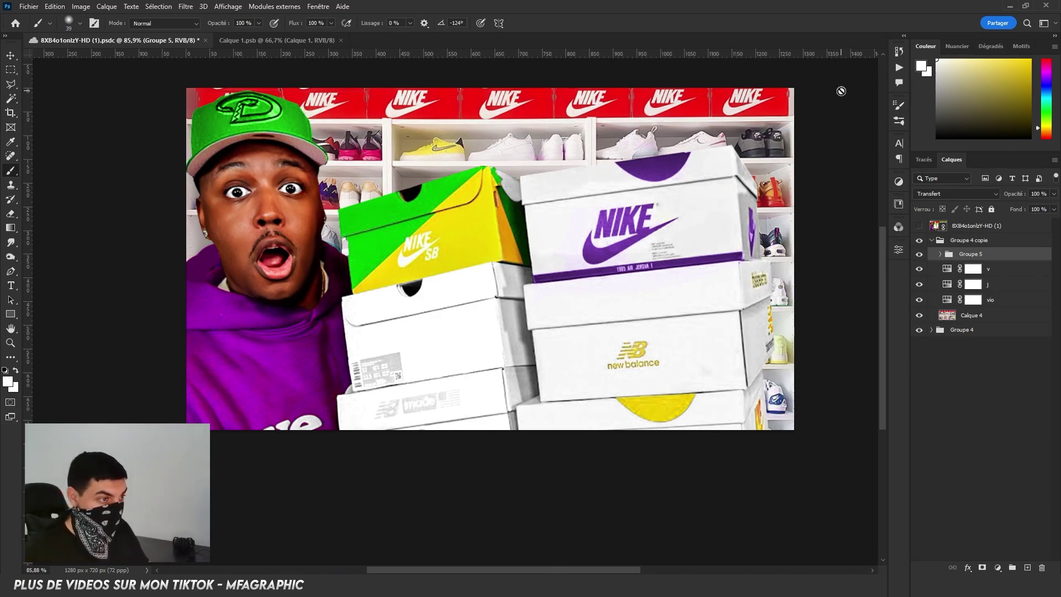
Set the vio adjustment to Colorize with a magenta-violet hue and invert its mask
{"action": "double_click", "coordinate": [946, 299]}
{"action": "left_click", "coordinate": [795, 381]}
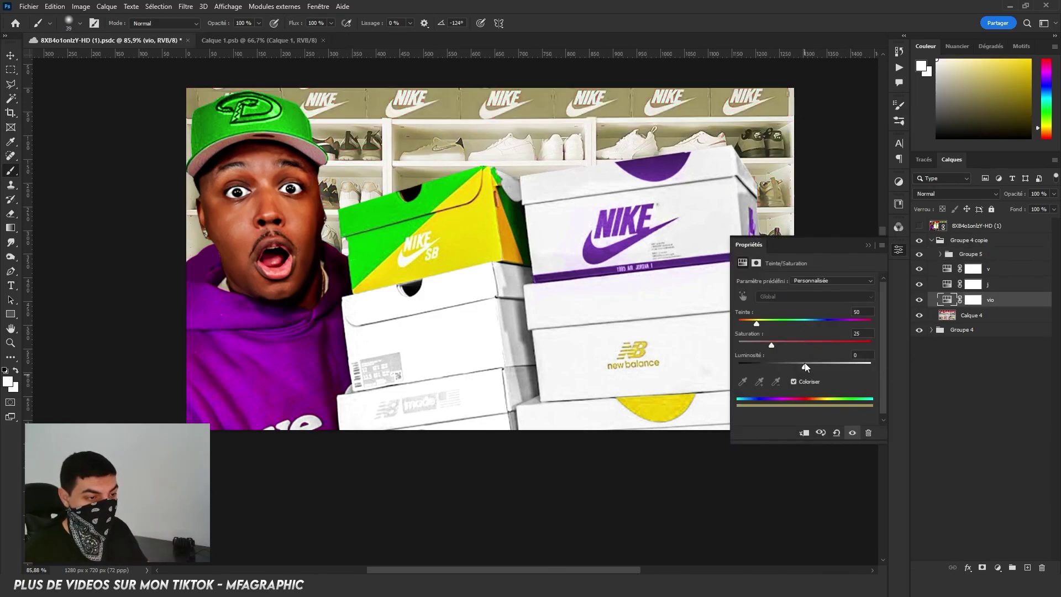
{"action": "left_click_drag", "start_coordinate": [765, 323], "coordinate": [844, 326]}
{"action": "left_click", "coordinate": [867, 244]}
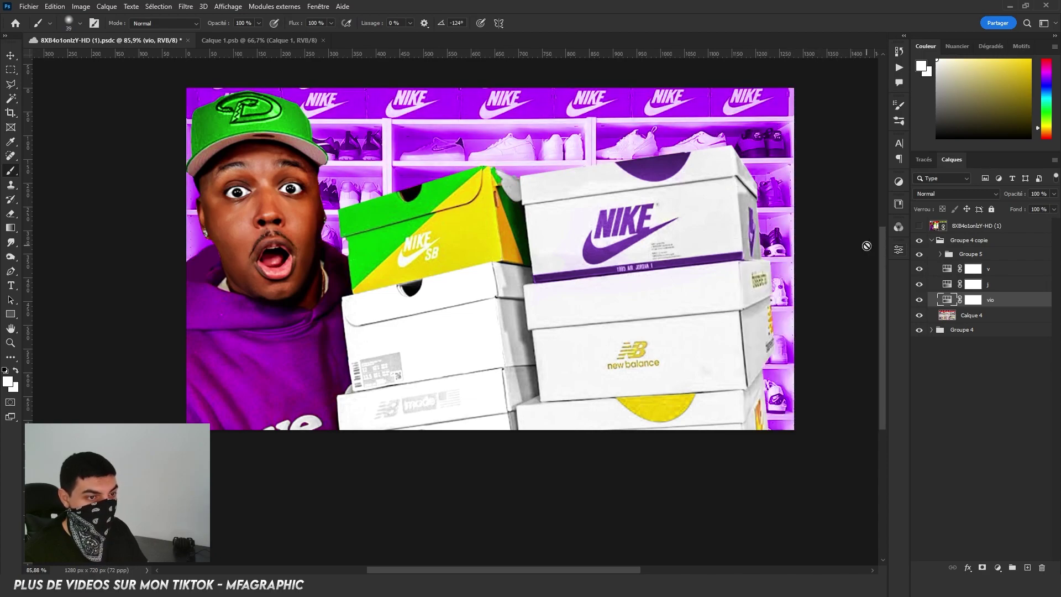
{"action": "left_click", "coordinate": [981, 304]}
{"action": "key", "text": "ctrl+i"}
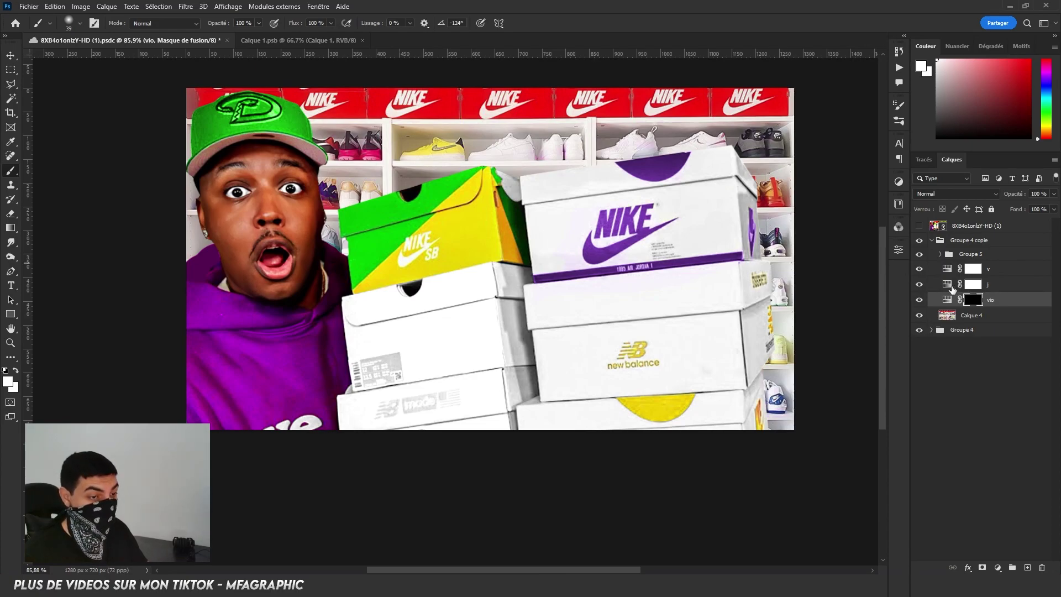
Paint white on the vio mask over several shelf shoes, including the white Nike shoe
{"action": "scroll", "coordinate": [797, 315], "scroll_direction": "up", "scroll_amount": 5}
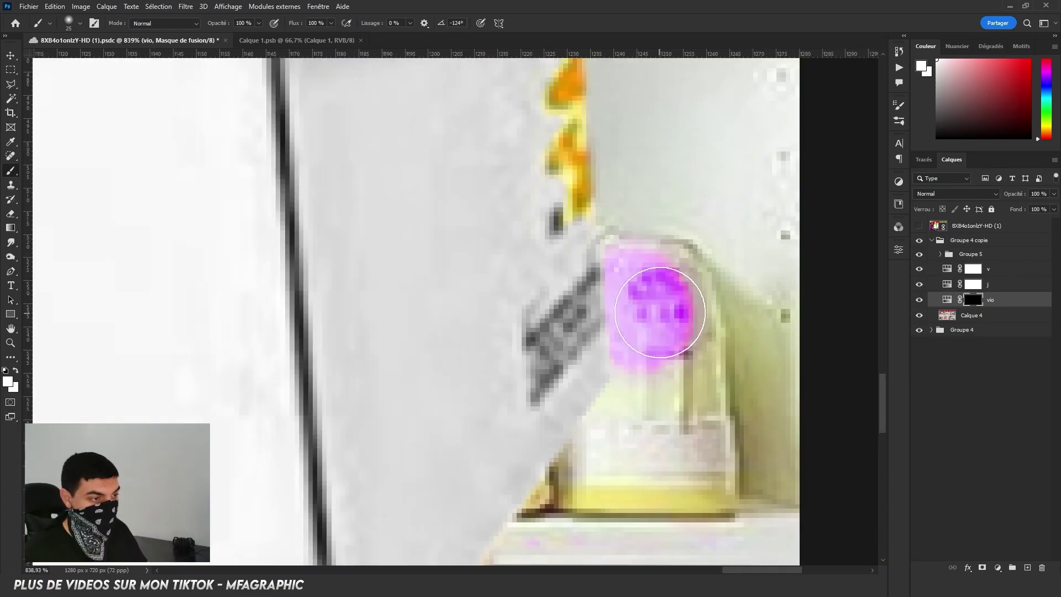
{"action": "left_click_drag", "start_coordinate": [652, 344], "coordinate": [637, 448]}
{"action": "scroll", "coordinate": [708, 504], "scroll_direction": "down", "scroll_amount": 4}
{"action": "scroll", "coordinate": [683, 300], "scroll_direction": "up", "scroll_amount": 5}
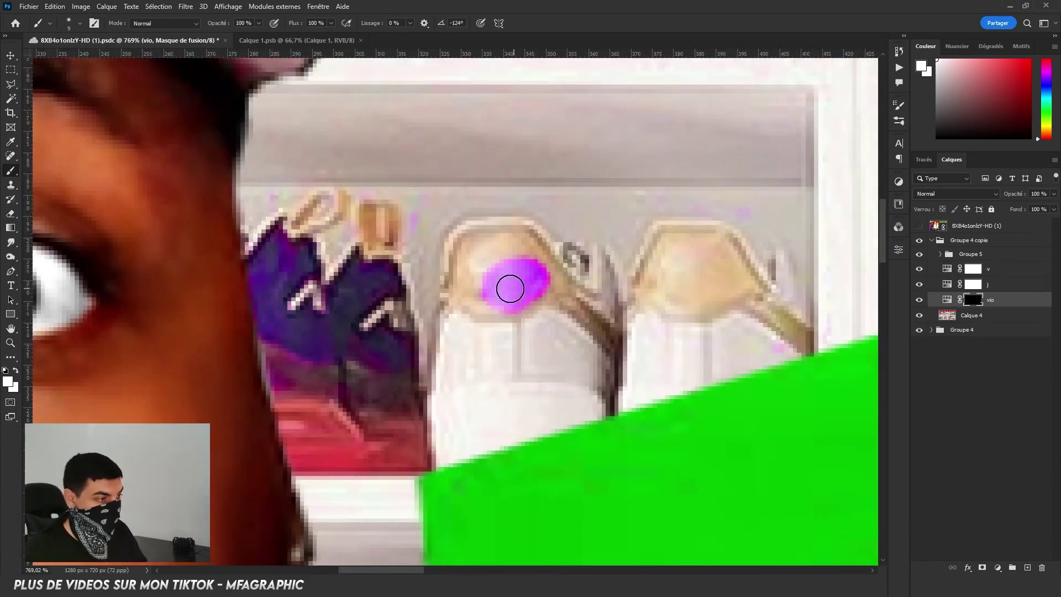
{"action": "mouse_move", "coordinate": [509, 289]}
{"action": "left_mouse_down"}
{"action": "mouse_move", "coordinate": [486, 252]}
{"action": "mouse_move", "coordinate": [605, 321]}
{"action": "mouse_move", "coordinate": [709, 298]}
{"action": "left_mouse_up"}
{"action": "scroll", "coordinate": [709, 299], "scroll_direction": "down", "scroll_amount": 5}
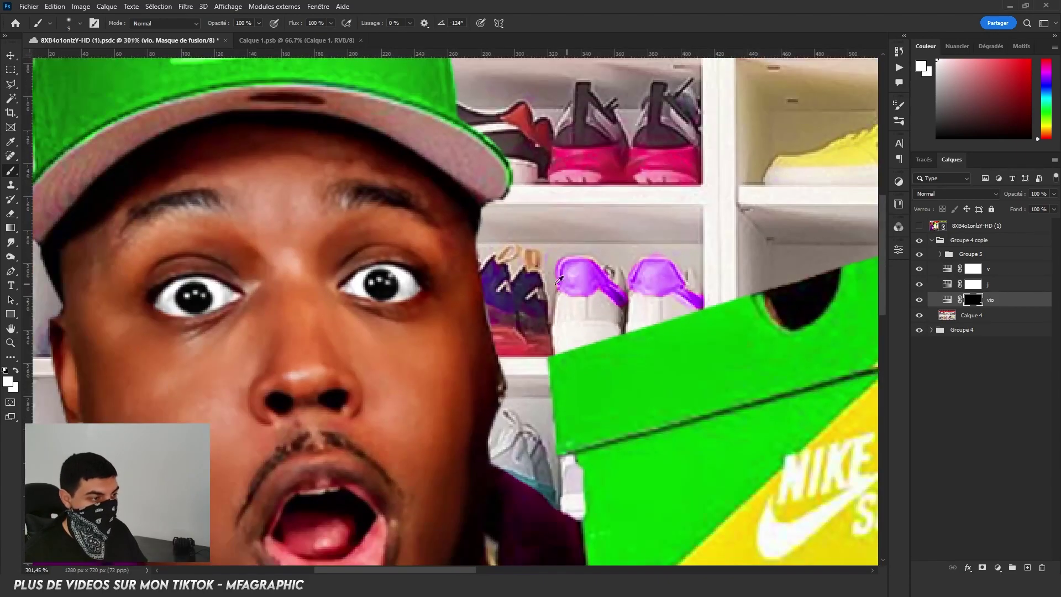
{"action": "scroll", "coordinate": [305, 292], "scroll_direction": "up", "scroll_amount": 5}
{"action": "mouse_move", "coordinate": [458, 248]}
{"action": "left_mouse_down"}
{"action": "mouse_move", "coordinate": [306, 292]}
{"action": "mouse_move", "coordinate": [498, 243]}
{"action": "left_mouse_up"}
{"action": "scroll", "coordinate": [497, 244], "scroll_direction": "right", "scroll_amount": 2}
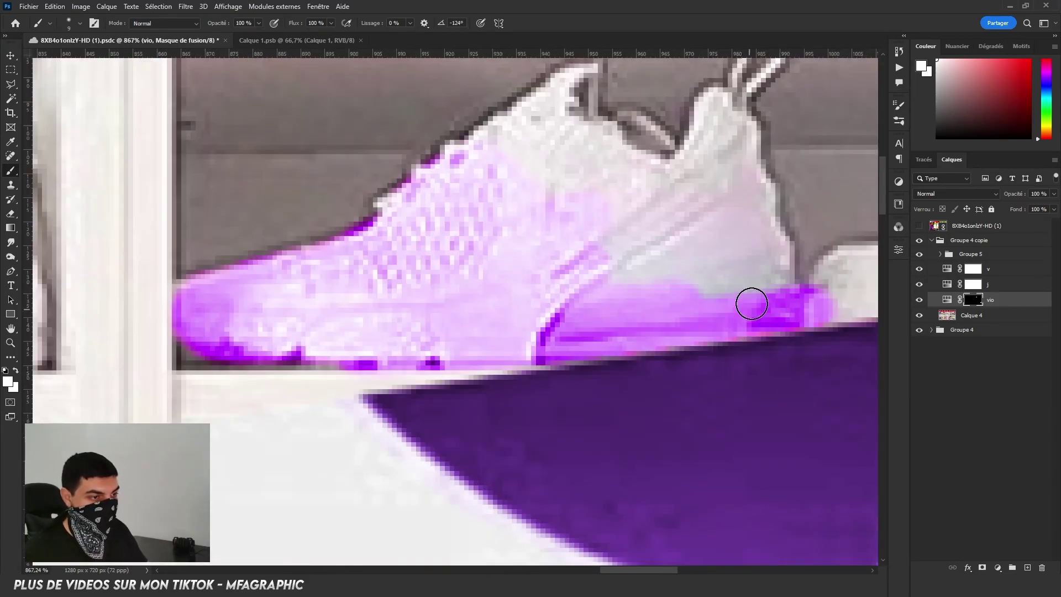
{"action": "mouse_move", "coordinate": [750, 303]}
{"action": "left_mouse_down"}
{"action": "mouse_move", "coordinate": [734, 308]}
{"action": "mouse_move", "coordinate": [711, 244]}
{"action": "mouse_move", "coordinate": [542, 108]}
{"action": "left_mouse_up"}
{"action": "scroll", "coordinate": [541, 108], "scroll_direction": "down", "scroll_amount": 1}
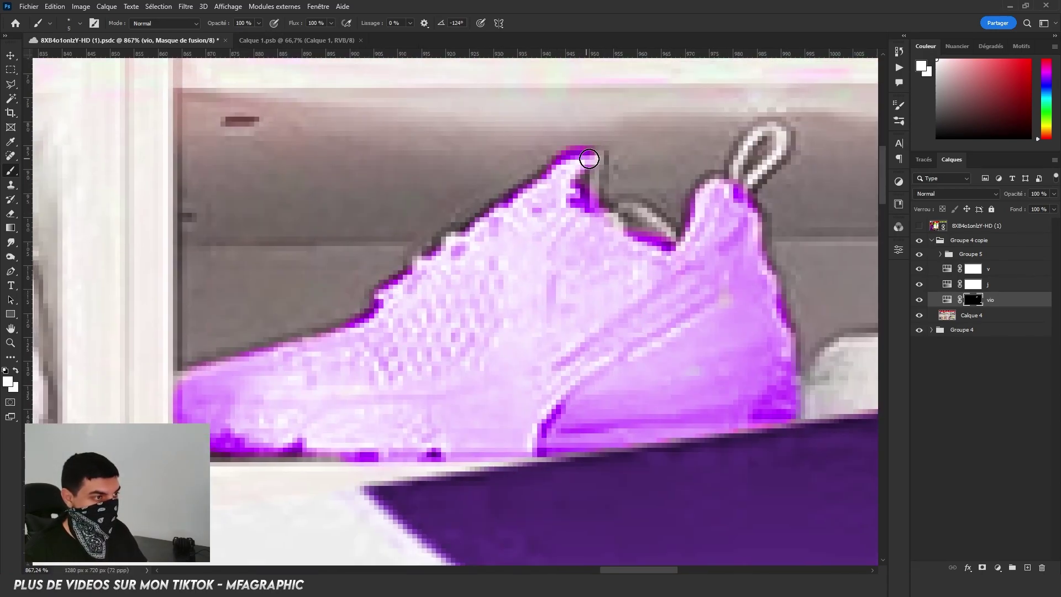
{"action": "scroll", "coordinate": [542, 108], "scroll_direction": "down", "scroll_amount": 4}
{"action": "left_click", "coordinate": [946, 284]}
Colorize the j Hue/Saturation layer yellow and invert its mask to black
{"action": "left_click_drag", "start_coordinate": [805, 323], "coordinate": [767, 324]}
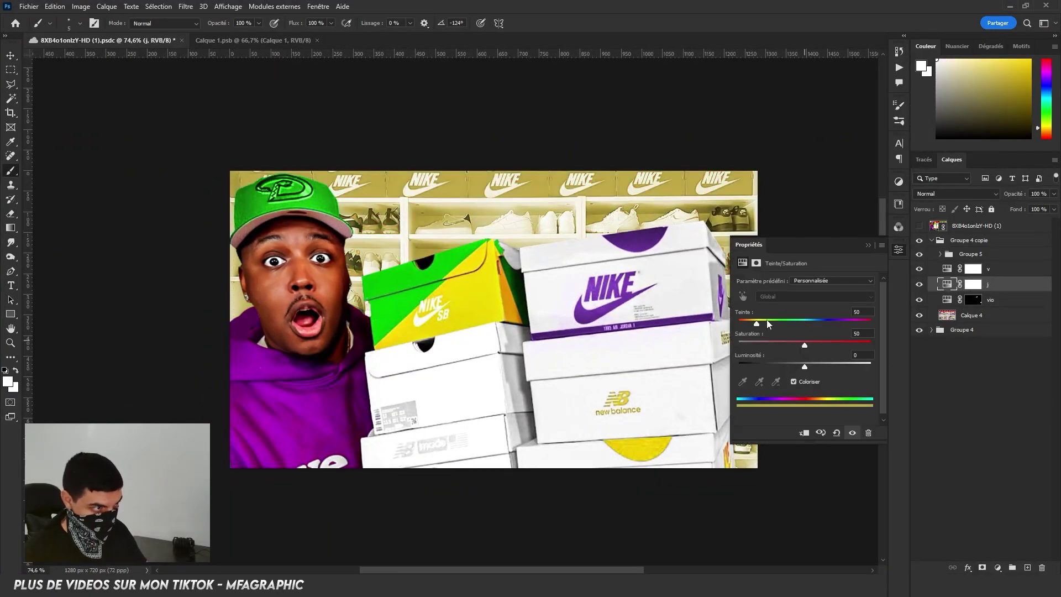
{"action": "key", "text": "ctrl+i"}
{"action": "scroll", "coordinate": [457, 217], "scroll_direction": "up", "scroll_amount": 5}
{"action": "scroll", "coordinate": [456, 217], "scroll_direction": "up", "scroll_amount": 5}
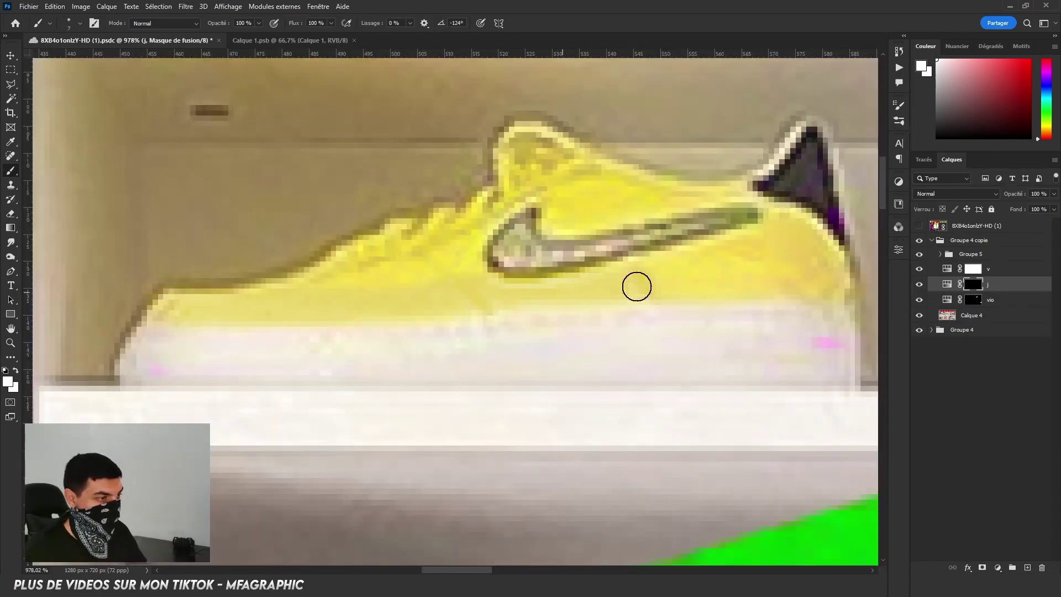
Paint yellow onto the middle-shelf shoe's swoosh and heel and another shelf shoe
{"action": "mouse_move", "coordinate": [634, 284]}
{"action": "left_mouse_down"}
{"action": "mouse_move", "coordinate": [801, 182]}
{"action": "mouse_move", "coordinate": [526, 156]}
{"action": "mouse_move", "coordinate": [549, 289]}
{"action": "mouse_move", "coordinate": [384, 308]}
{"action": "mouse_move", "coordinate": [362, 239]}
{"action": "mouse_move", "coordinate": [630, 220]}
{"action": "left_mouse_up"}
{"action": "scroll", "coordinate": [672, 287], "scroll_direction": "down", "scroll_amount": 7}
{"action": "scroll", "coordinate": [672, 287], "scroll_direction": "up", "scroll_amount": 5}
{"action": "scroll", "coordinate": [672, 287], "scroll_direction": "up", "scroll_amount": 3}
{"action": "scroll", "coordinate": [630, 221], "scroll_direction": "down", "scroll_amount": 5}
{"action": "scroll", "coordinate": [664, 282], "scroll_direction": "up", "scroll_amount": 4}
{"action": "mouse_move", "coordinate": [663, 281]}
{"action": "left_mouse_down"}
{"action": "mouse_move", "coordinate": [575, 287]}
{"action": "mouse_move", "coordinate": [682, 301]}
{"action": "left_mouse_up"}
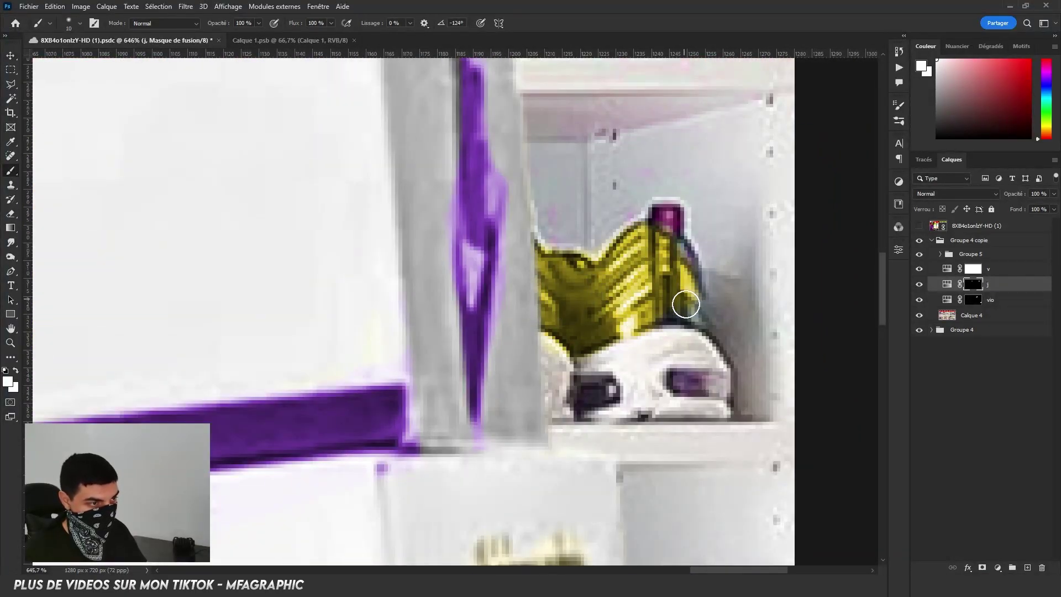
{"action": "scroll", "coordinate": [682, 300], "scroll_direction": "up", "scroll_amount": 3}
Paint yellow over the rest of that shoe, both shoe windows and the shoe beside the cap
{"action": "left_click_drag", "start_coordinate": [608, 343], "coordinate": [553, 359]}
{"action": "scroll", "coordinate": [620, 341], "scroll_direction": "right", "scroll_amount": 3}
{"action": "left_click_drag", "start_coordinate": [708, 332], "coordinate": [619, 341]}
{"action": "scroll", "coordinate": [620, 341], "scroll_direction": "down", "scroll_amount": 5}
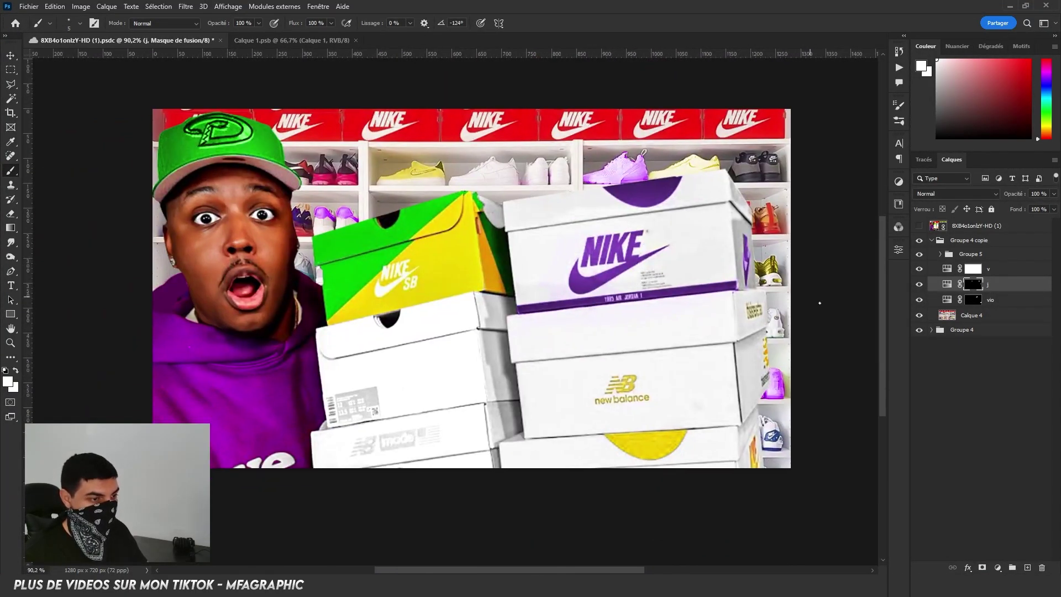
{"action": "scroll", "coordinate": [438, 284], "scroll_direction": "up", "scroll_amount": 3}
{"action": "scroll", "coordinate": [438, 284], "scroll_direction": "up", "scroll_amount": 2}
{"action": "left_click_drag", "start_coordinate": [439, 284], "coordinate": [525, 280]}
{"action": "scroll", "coordinate": [524, 280], "scroll_direction": "down", "scroll_amount": 5}
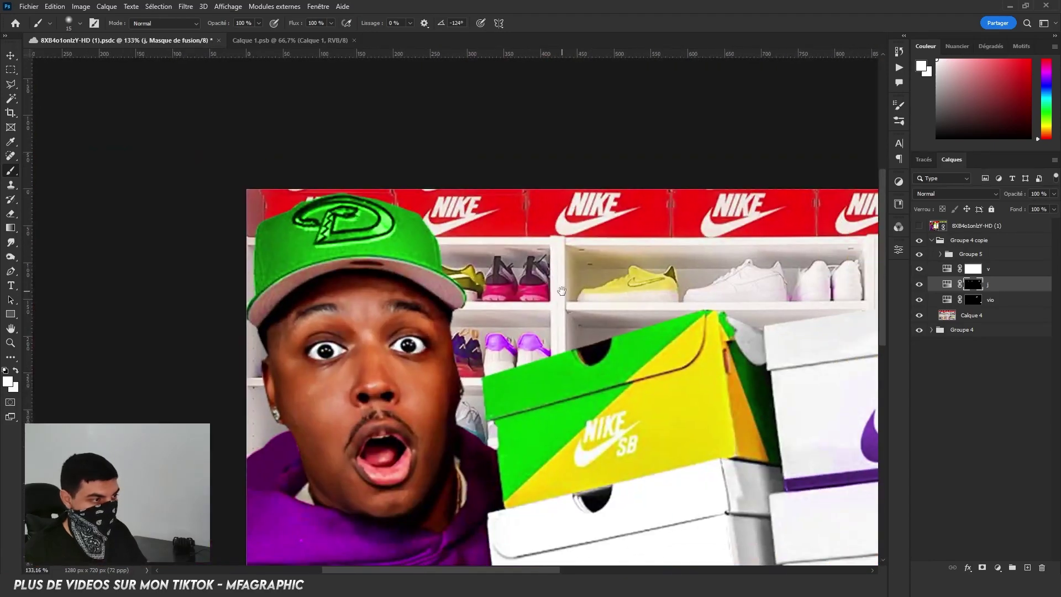
{"action": "scroll", "coordinate": [497, 308], "scroll_direction": "up", "scroll_amount": 5}
Open the v Hue/Saturation adjustment and raise its saturation for a green tint
{"action": "scroll", "coordinate": [591, 387], "scroll_direction": "down", "scroll_amount": 2}
{"action": "scroll", "coordinate": [517, 237], "scroll_direction": "down", "scroll_amount": 3}
{"action": "scroll", "coordinate": [517, 237], "scroll_direction": "down", "scroll_amount": 3}
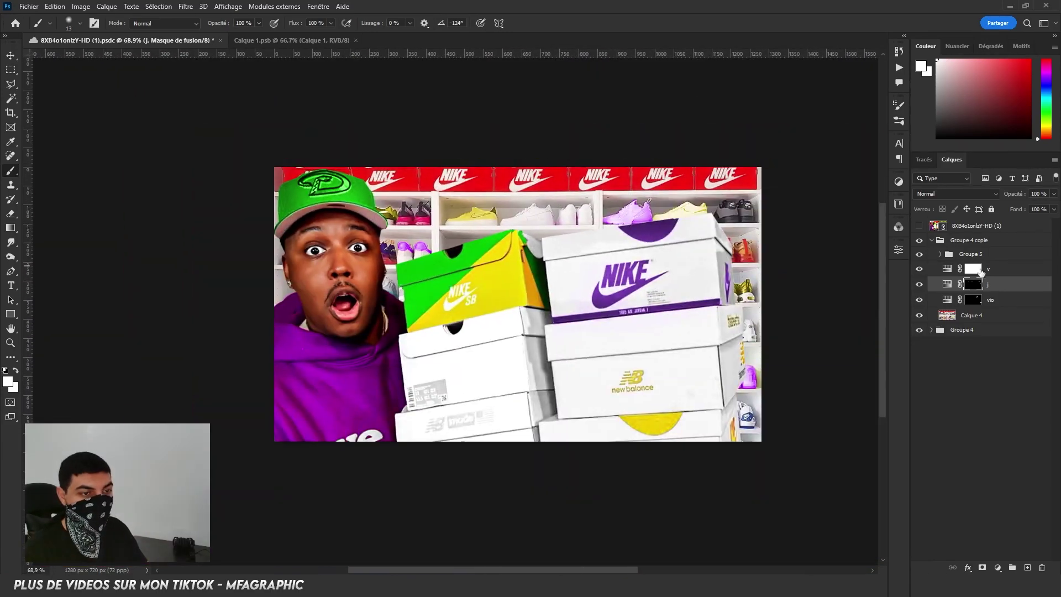
{"action": "double_click", "coordinate": [947, 269]}
{"action": "left_click_drag", "start_coordinate": [800, 344], "coordinate": [840, 346]}
Invert the v mask and paint green over both shelf shoes and the orange shoe
{"action": "key", "text": "ctrl+i"}
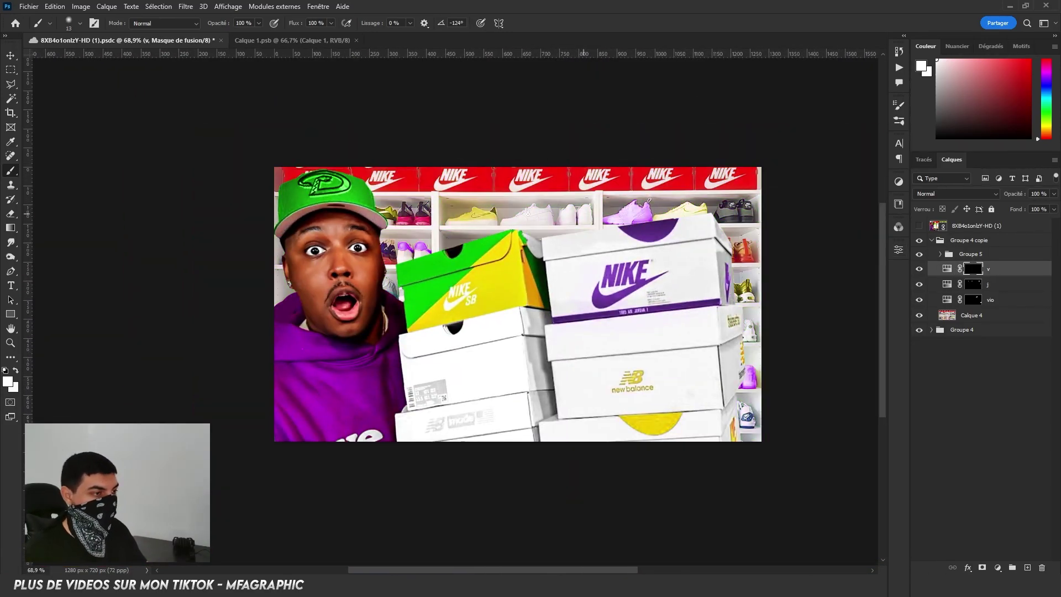
{"action": "scroll", "coordinate": [607, 216], "scroll_direction": "up", "scroll_amount": 3}
{"action": "scroll", "coordinate": [608, 216], "scroll_direction": "up", "scroll_amount": 5}
{"action": "left_click_drag", "start_coordinate": [398, 321], "coordinate": [674, 343]}
{"action": "mouse_move", "coordinate": [679, 409]}
{"action": "left_mouse_down"}
{"action": "mouse_move", "coordinate": [339, 339]}
{"action": "mouse_move", "coordinate": [409, 166]}
{"action": "mouse_move", "coordinate": [497, 266]}
{"action": "mouse_move", "coordinate": [563, 242]}
{"action": "mouse_move", "coordinate": [639, 236]}
{"action": "left_mouse_up"}
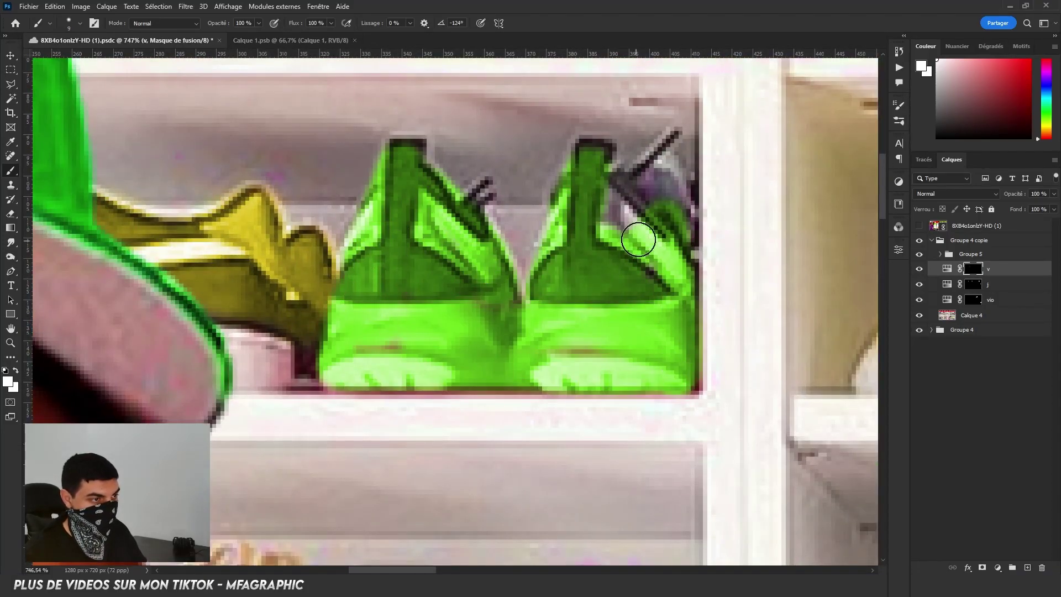
{"action": "scroll", "coordinate": [661, 265], "scroll_direction": "down", "scroll_amount": 3}
{"action": "scroll", "coordinate": [483, 298], "scroll_direction": "up", "scroll_amount": 10}
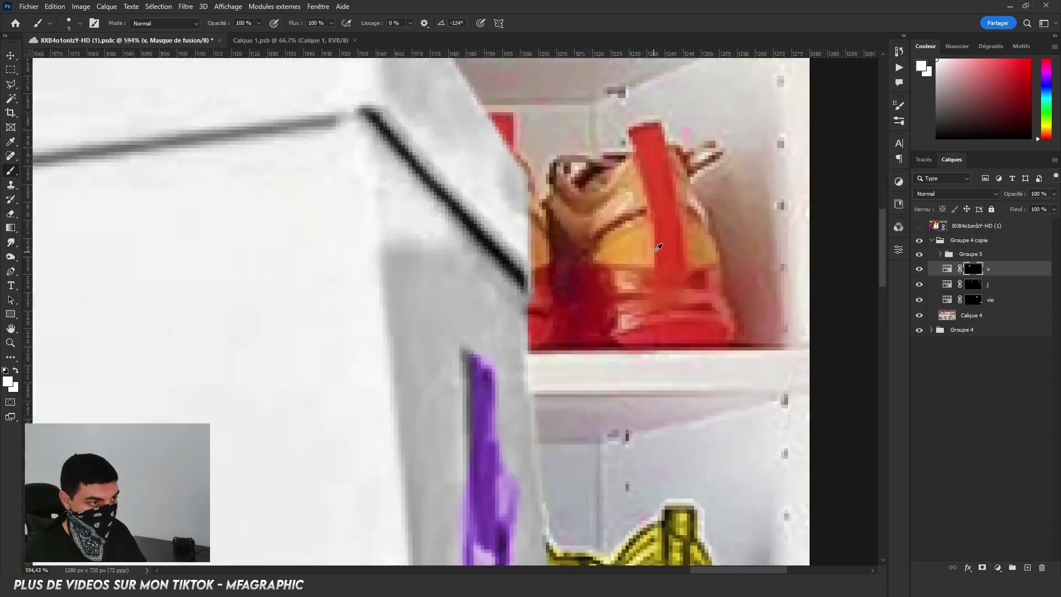
{"action": "mouse_move", "coordinate": [525, 354]}
{"action": "left_mouse_down"}
{"action": "mouse_move", "coordinate": [710, 267]}
{"action": "mouse_move", "coordinate": [540, 202]}
{"action": "left_mouse_up"}
Paint a shelf shoe's swoosh, sole and edge green on the v mask
{"action": "scroll", "coordinate": [470, 194], "scroll_direction": "down", "scroll_amount": 5}
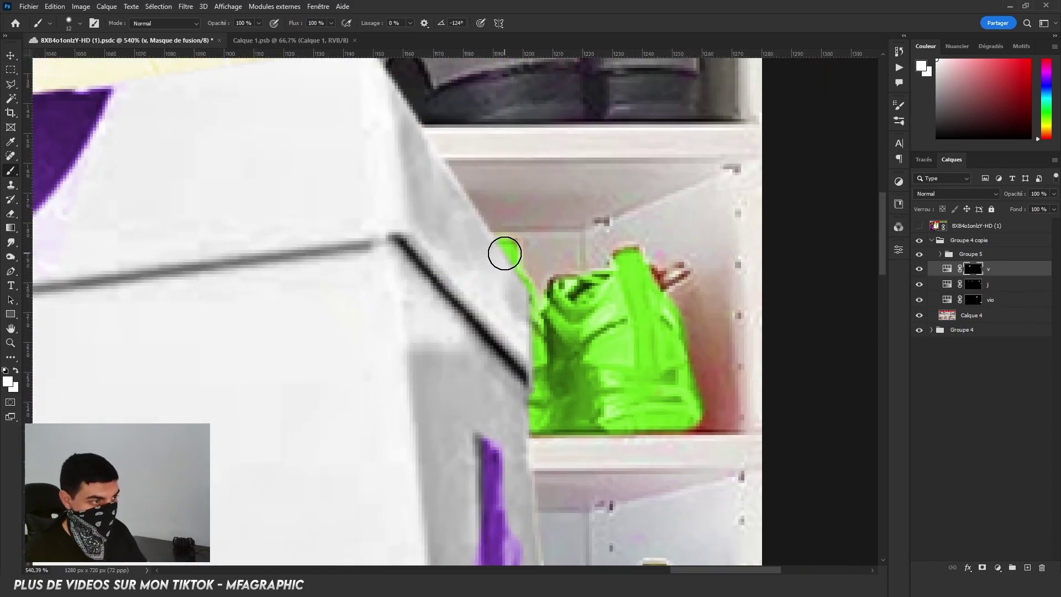
{"action": "scroll", "coordinate": [504, 252], "scroll_direction": "down", "scroll_amount": 4}
{"action": "scroll", "coordinate": [608, 331], "scroll_direction": "up", "scroll_amount": 5}
{"action": "scroll", "coordinate": [663, 376], "scroll_direction": "up", "scroll_amount": 3}
{"action": "left_click_drag", "start_coordinate": [552, 398], "coordinate": [685, 392]}
{"action": "scroll", "coordinate": [685, 391], "scroll_direction": "down", "scroll_amount": 3}
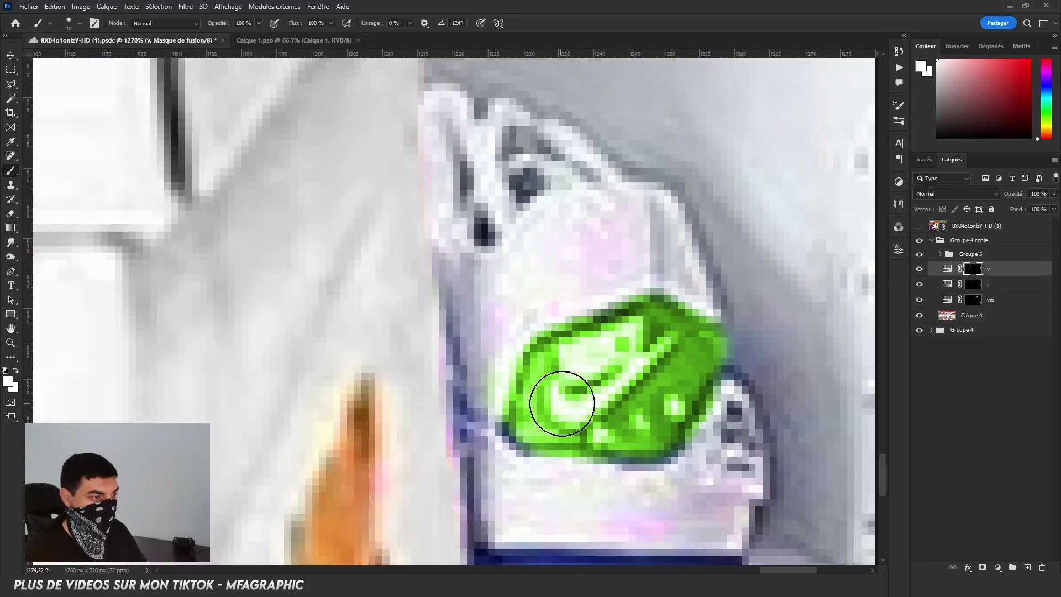
{"action": "mouse_move", "coordinate": [812, 500]}
{"action": "left_mouse_down"}
{"action": "mouse_move", "coordinate": [587, 502]}
{"action": "mouse_move", "coordinate": [544, 326]}
{"action": "left_mouse_up"}
Paint the shoe's leftover purple and pink areas green with a smaller brush
{"action": "scroll", "coordinate": [722, 367], "scroll_direction": "down", "scroll_amount": 5}
{"action": "scroll", "coordinate": [741, 295], "scroll_direction": "up", "scroll_amount": 8}
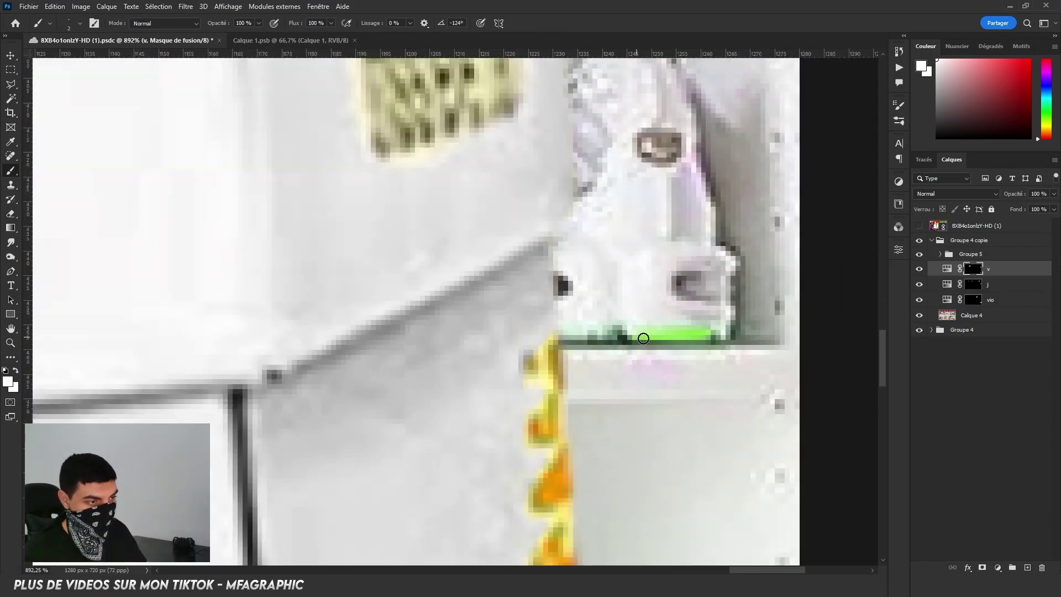
{"action": "scroll", "coordinate": [608, 276], "scroll_direction": "down", "scroll_amount": 5}
{"action": "scroll", "coordinate": [471, 355], "scroll_direction": "up", "scroll_amount": 4}
{"action": "left_click_drag", "start_coordinate": [472, 355], "coordinate": [531, 381]}
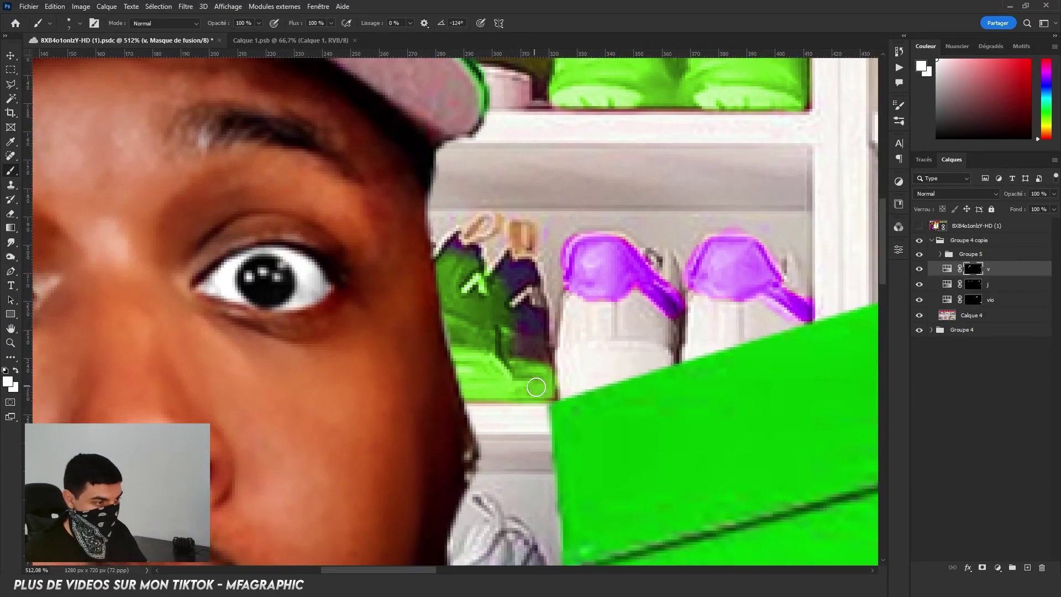
{"action": "key", "text": "bracketleft"}
{"action": "key", "text": "bracketleft"}
{"action": "key", "text": "bracketleft"}
{"action": "left_click_drag", "start_coordinate": [530, 331], "coordinate": [474, 265]}
{"action": "scroll", "coordinate": [474, 266], "scroll_direction": "down", "scroll_amount": 5}
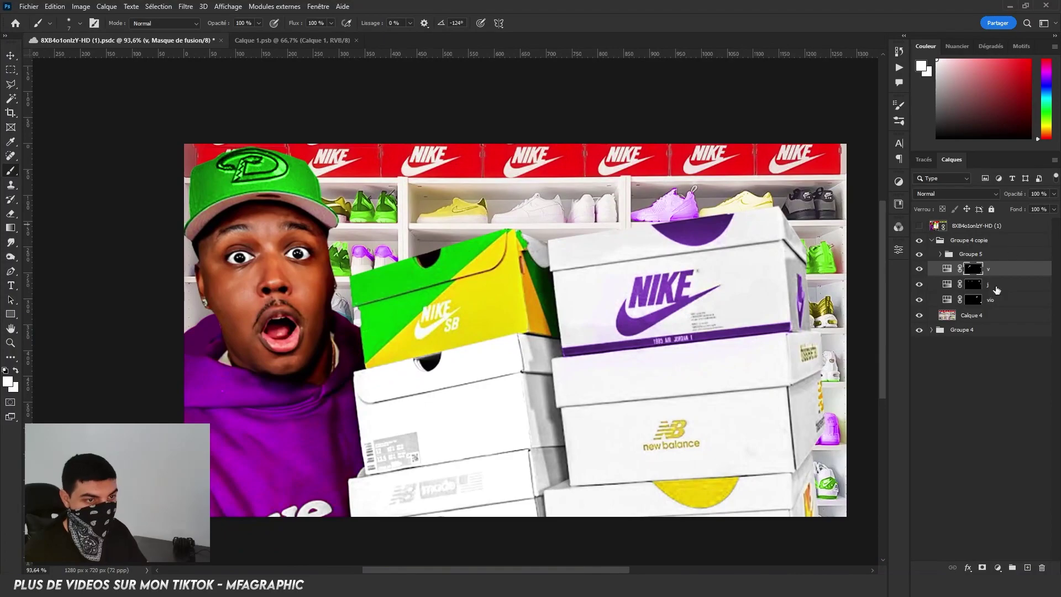
Back on the v layer, paint the dark grey shelf shoes green
{"action": "left_click", "coordinate": [973, 284]}
{"action": "scroll", "coordinate": [326, 366], "scroll_direction": "up", "scroll_amount": 4}
{"action": "scroll", "coordinate": [327, 367], "scroll_direction": "up", "scroll_amount": 2}
{"action": "scroll", "coordinate": [647, 295], "scroll_direction": "down", "scroll_amount": 5}
{"action": "scroll", "coordinate": [646, 295], "scroll_direction": "up", "scroll_amount": 5}
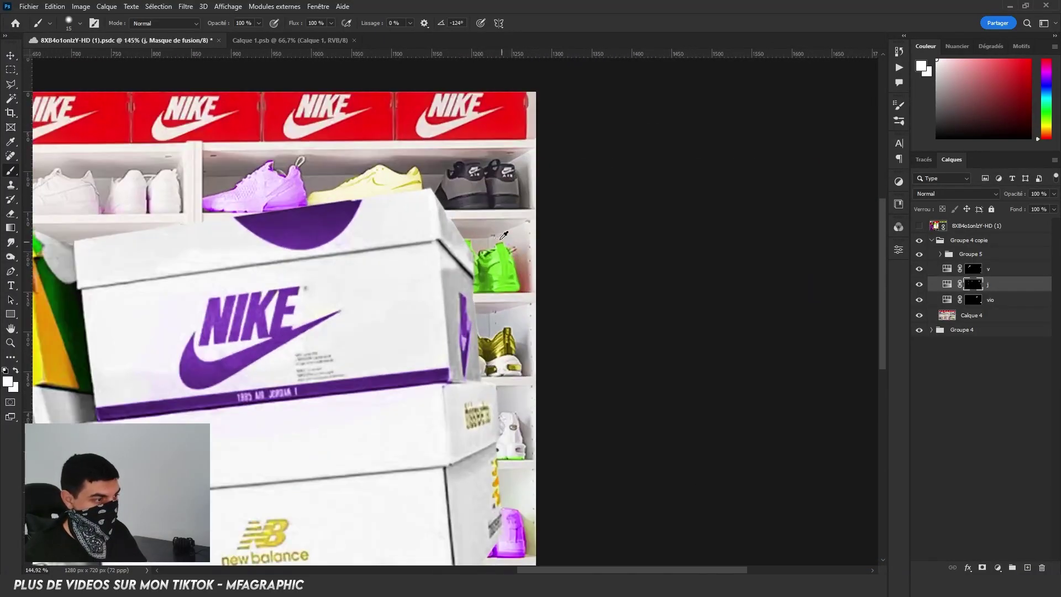
{"action": "left_click", "coordinate": [972, 269]}
{"action": "scroll", "coordinate": [544, 308], "scroll_direction": "up", "scroll_amount": 3}
{"action": "mouse_move", "coordinate": [553, 398]}
{"action": "left_mouse_down"}
{"action": "mouse_move", "coordinate": [379, 368]}
{"action": "mouse_move", "coordinate": [520, 316]}
{"action": "mouse_move", "coordinate": [710, 308]}
{"action": "left_mouse_up"}
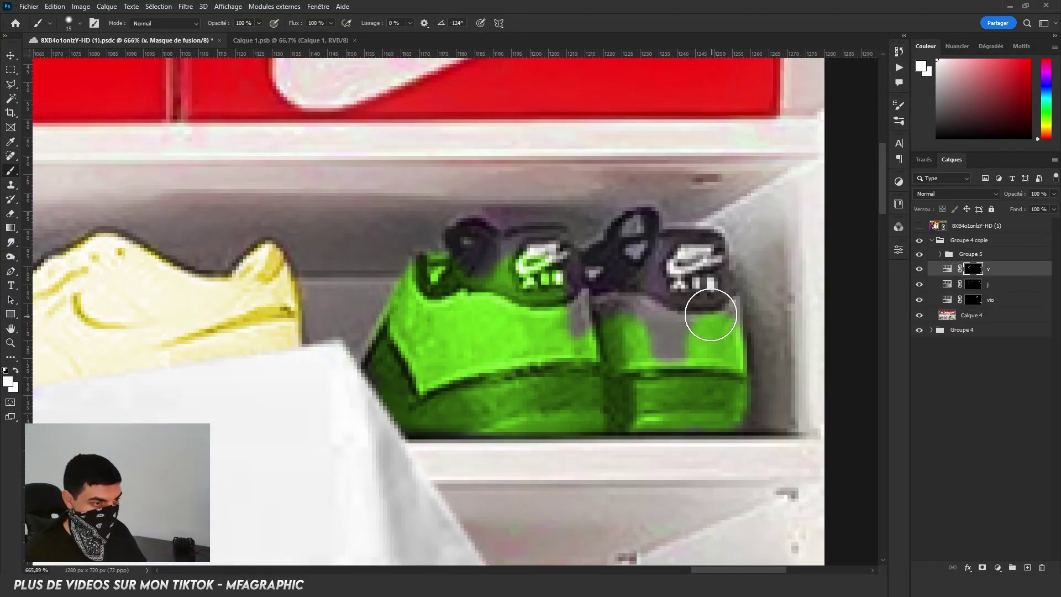
{"action": "scroll", "coordinate": [711, 308], "scroll_direction": "down", "scroll_amount": 5}
{"action": "key", "text": "z"}
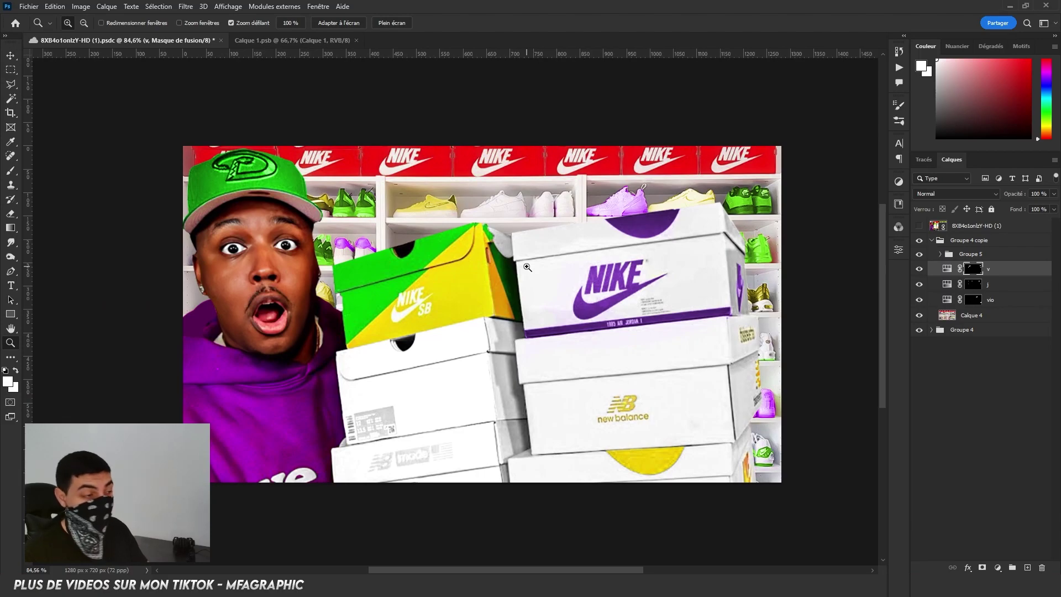
{"action": "left_click_drag", "start_coordinate": [539, 260], "coordinate": [550, 257]}
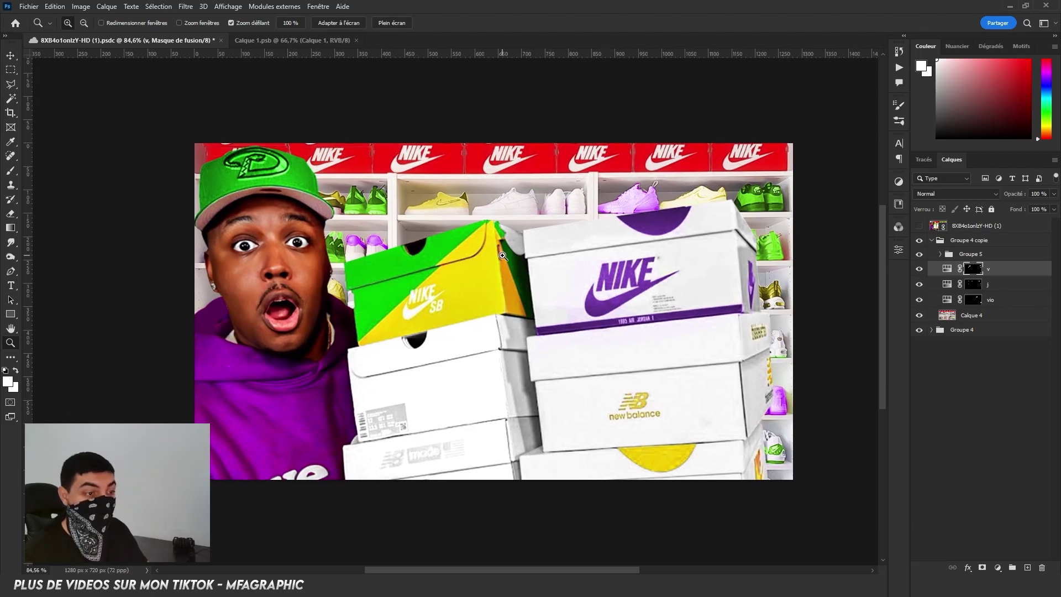
{"action": "mouse_move", "coordinate": [405, 238]}
{"action": "left_mouse_down"}
{"action": "mouse_move", "coordinate": [419, 240]}
{"action": "mouse_move", "coordinate": [437, 281]}
{"action": "left_mouse_up"}
Lasso the red NIKE band and paint it yellow through the j mask, then collapse Groupe 4 copie
{"action": "key", "text": "l"}
{"action": "double_click", "coordinate": [820, 207]}
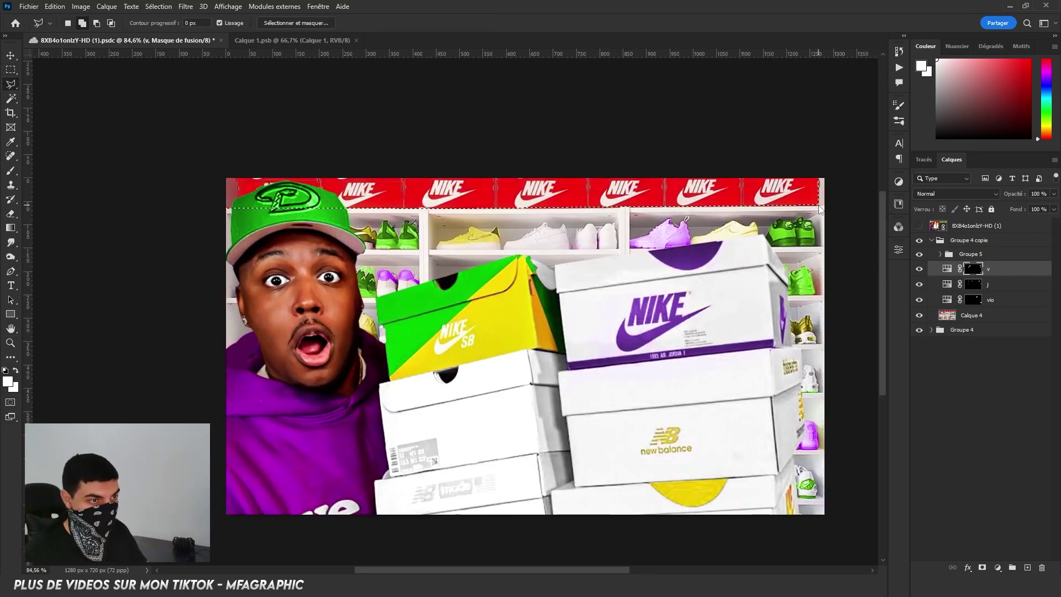
{"action": "scroll", "coordinate": [606, 213], "scroll_direction": "down", "scroll_amount": 2}
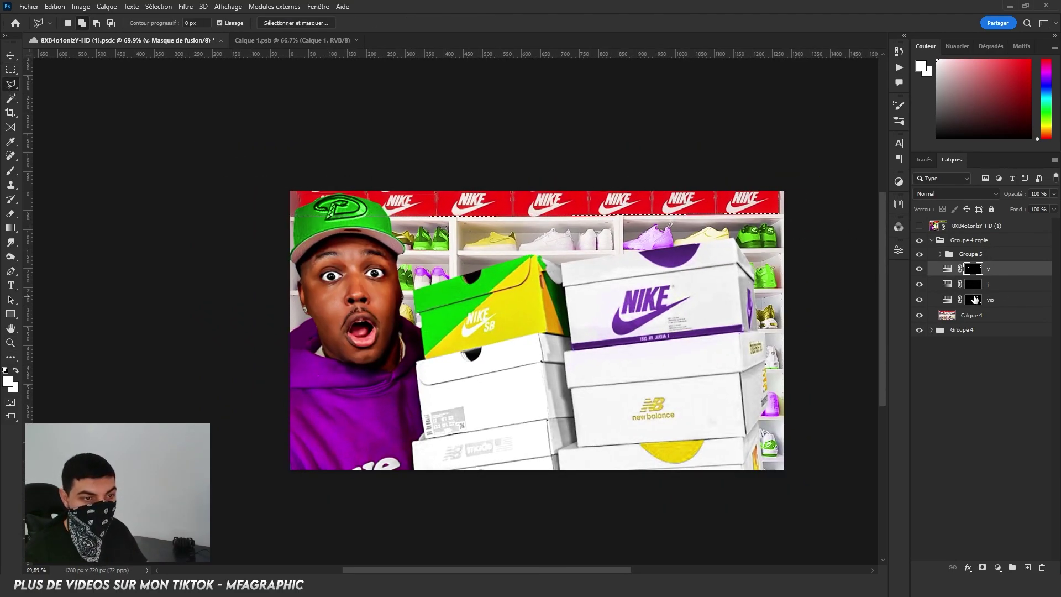
{"action": "left_click", "coordinate": [972, 285]}
{"action": "left_click", "coordinate": [10, 170]}
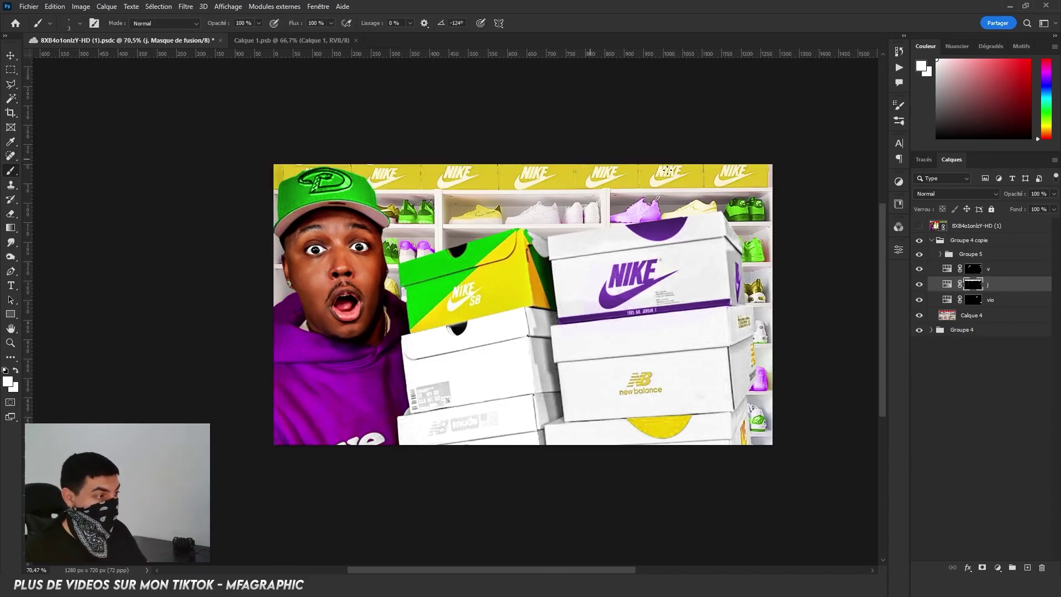
{"action": "left_click", "coordinate": [931, 241]}
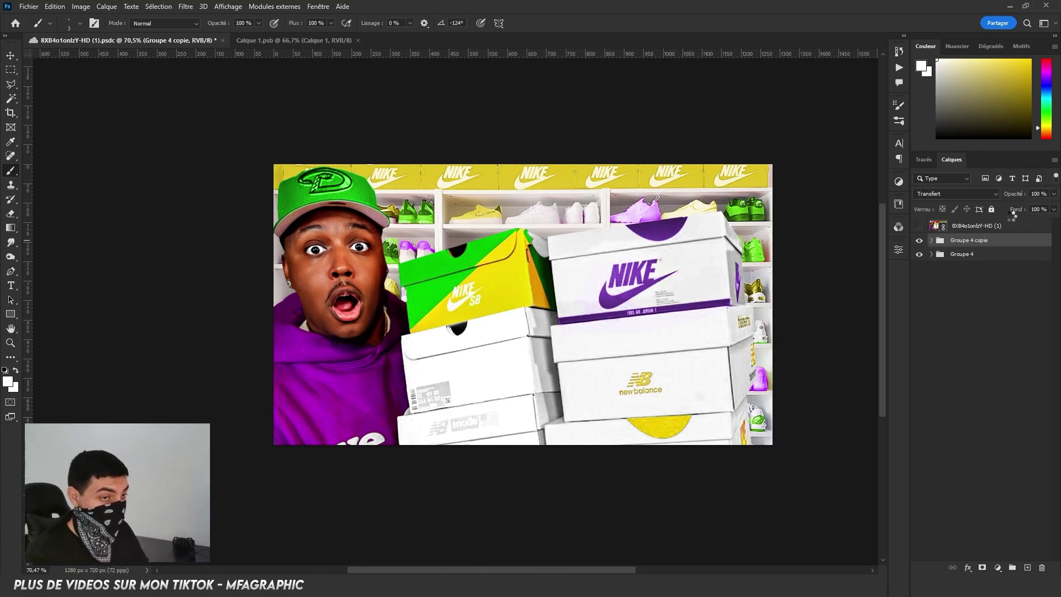
Stamp all visible edits, copy the full canvas to a new layer, and delete Groupe 4 copie 2
{"action": "key", "text": "ctrl+j"}
{"action": "key", "text": "ctrl+e"}
{"action": "key", "text": "m"}
{"action": "key", "text": "ctrl+a"}
{"action": "right_click", "coordinate": [706, 389]}
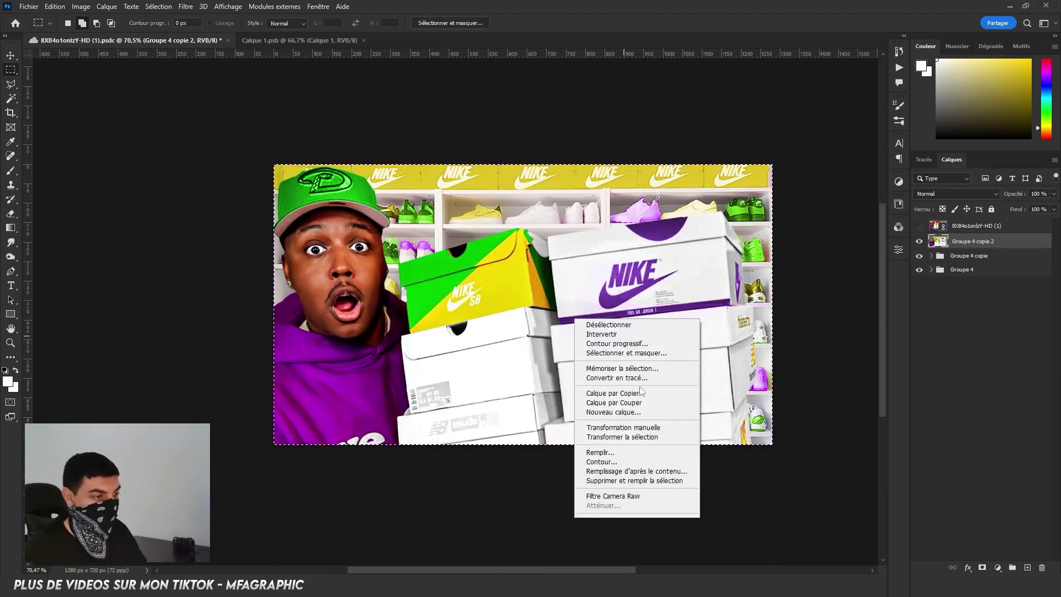
{"action": "left_click", "coordinate": [635, 403]}
{"action": "left_click", "coordinate": [985, 257]}
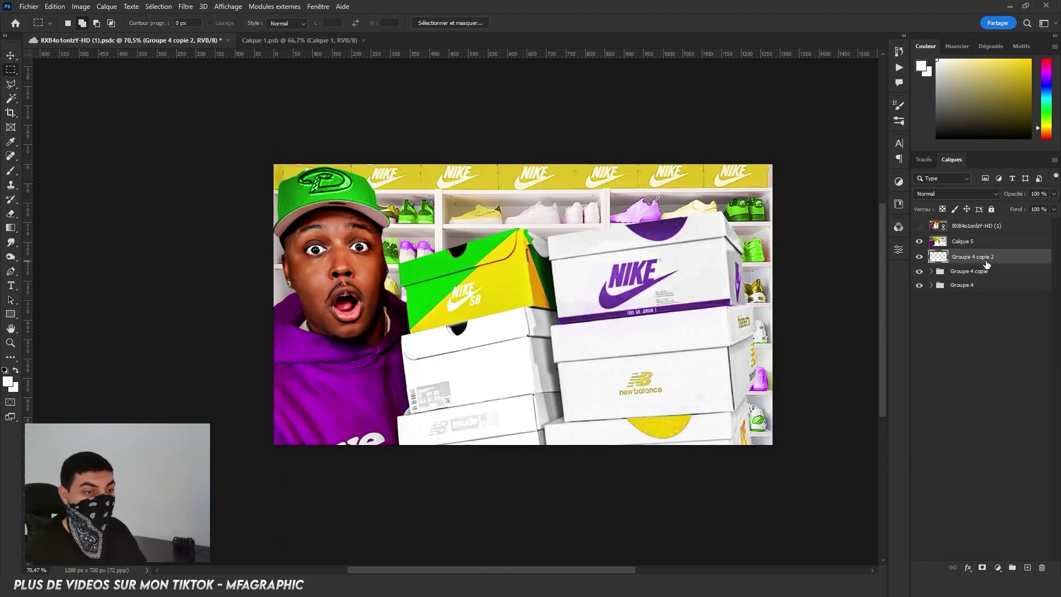
{"action": "key", "text": "Delete"}
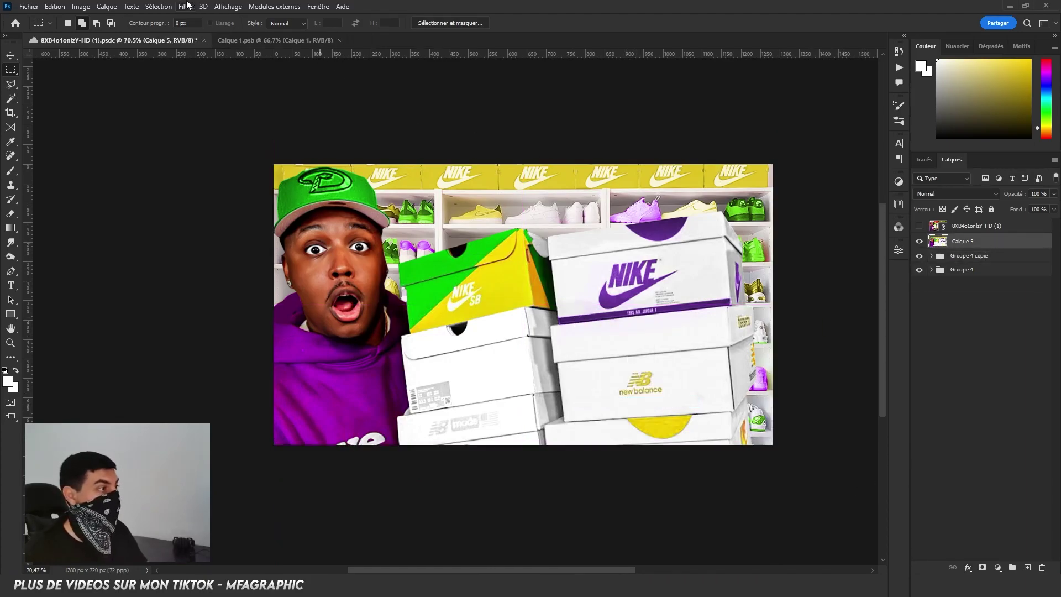
Apply Camera Raw with added clarity and texture, a tone-curve tweak, sharpening 16 and noise reduction 22
{"action": "left_click", "coordinate": [187, 6]}
{"action": "left_click", "coordinate": [221, 88]}
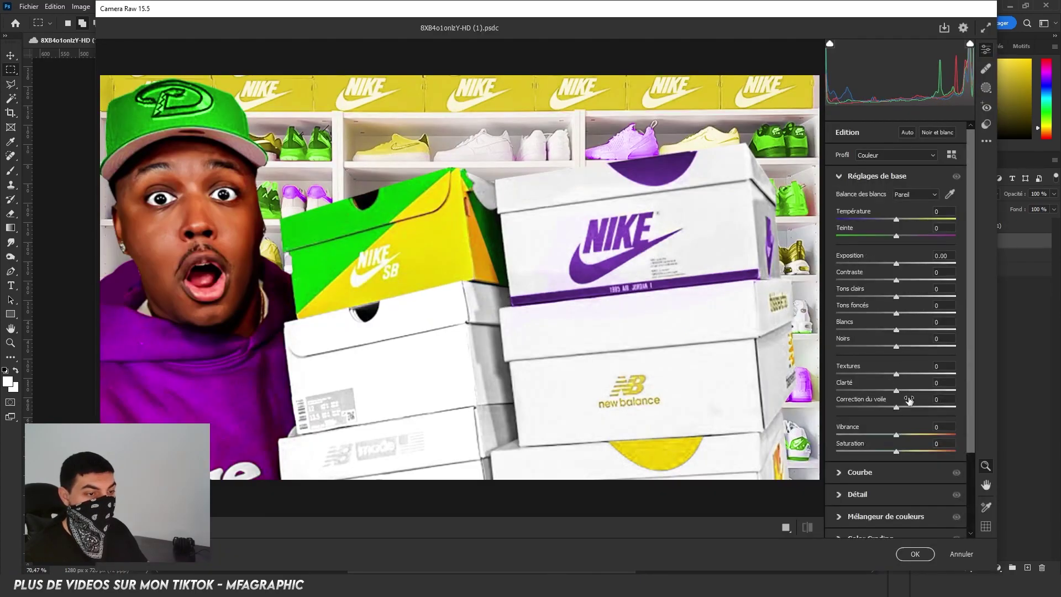
{"action": "left_click_drag", "start_coordinate": [896, 391], "coordinate": [901, 374]}
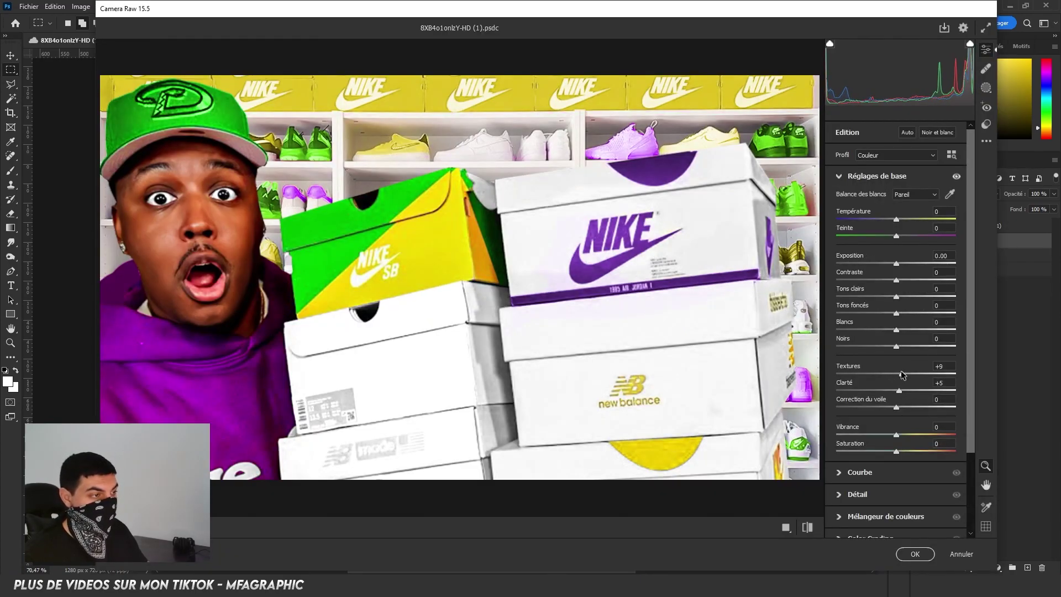
{"action": "left_click_drag", "start_coordinate": [897, 330], "coordinate": [880, 318]}
{"action": "left_click", "coordinate": [856, 175]}
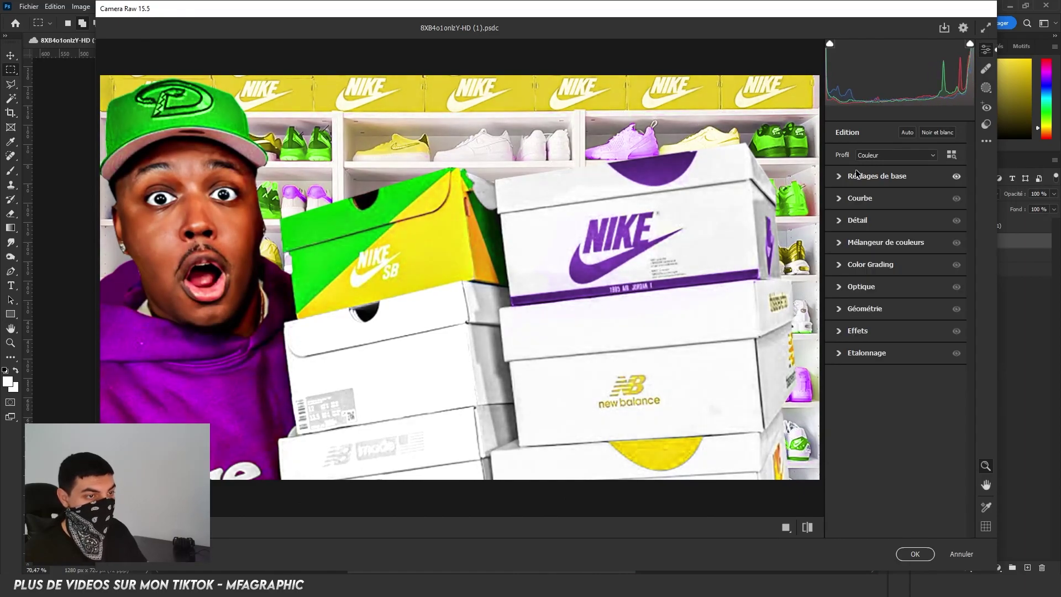
{"action": "left_click", "coordinate": [858, 220]}
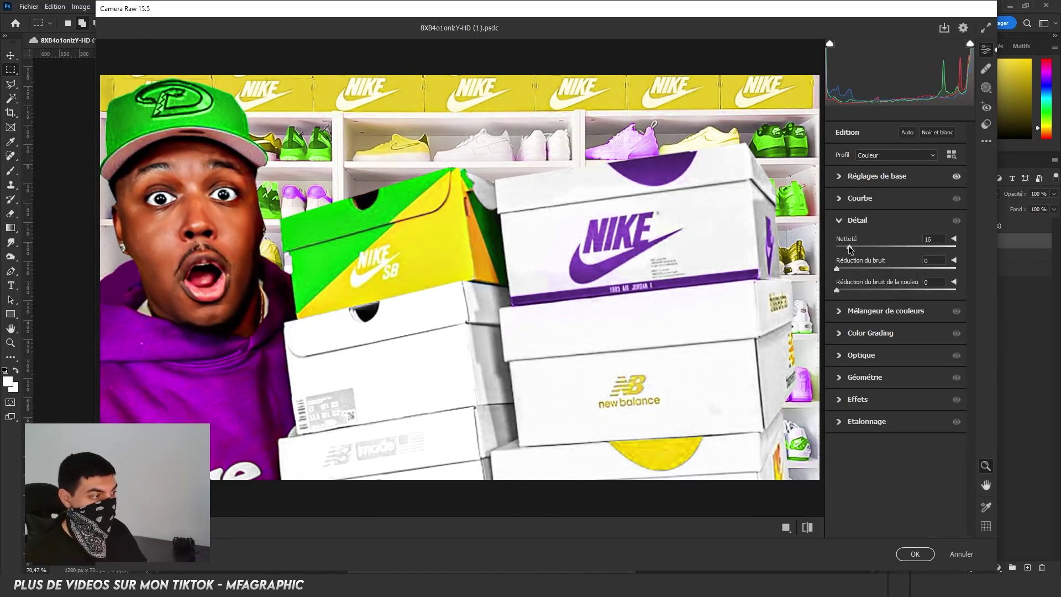
{"action": "left_click", "coordinate": [855, 220]}
{"action": "left_click", "coordinate": [859, 198]}
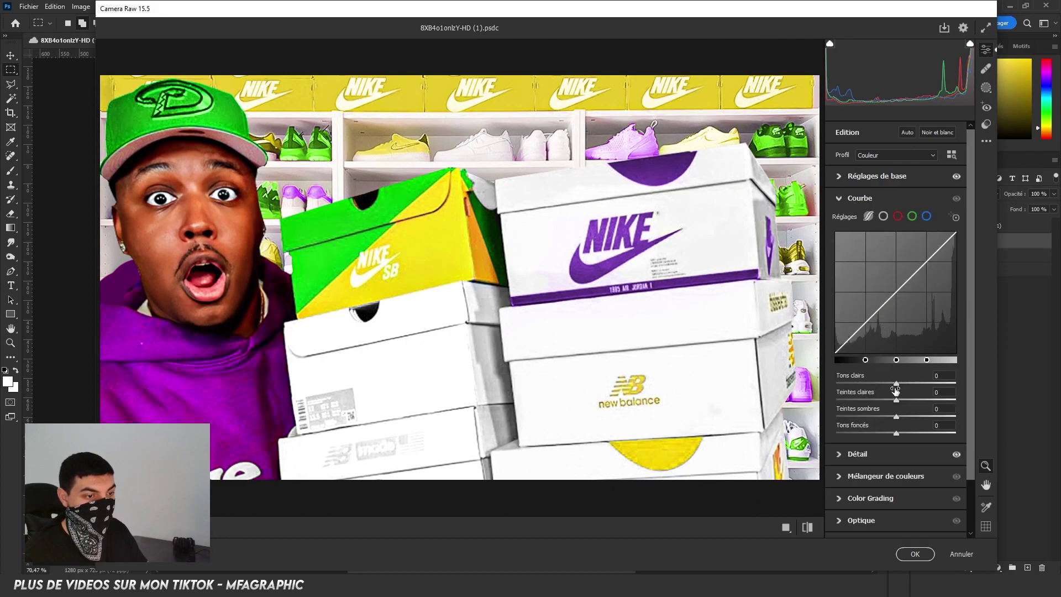
{"action": "left_click_drag", "start_coordinate": [898, 399], "coordinate": [920, 399]}
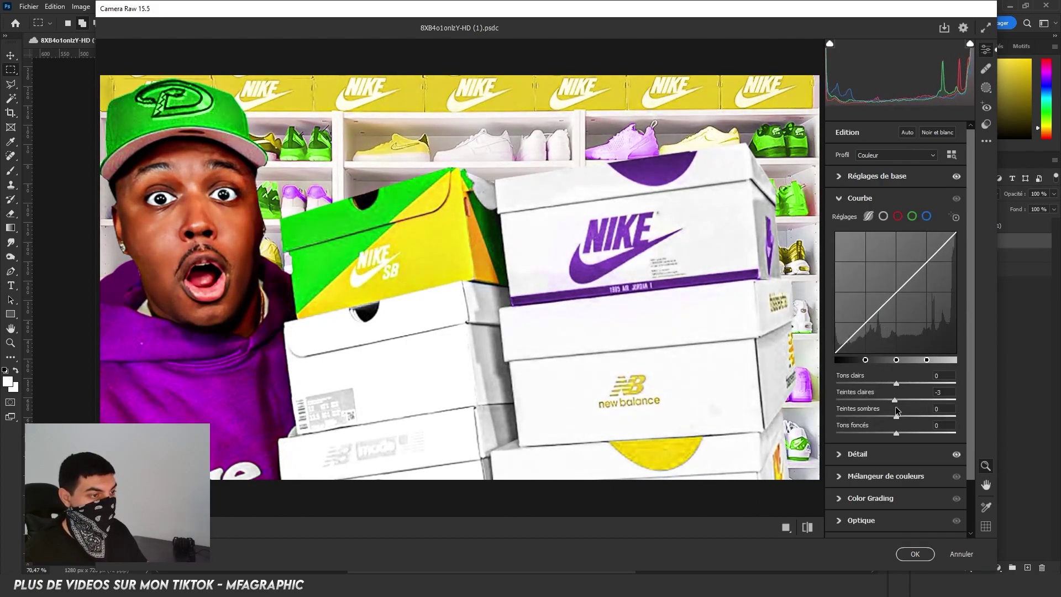
{"action": "left_click", "coordinate": [859, 198]}
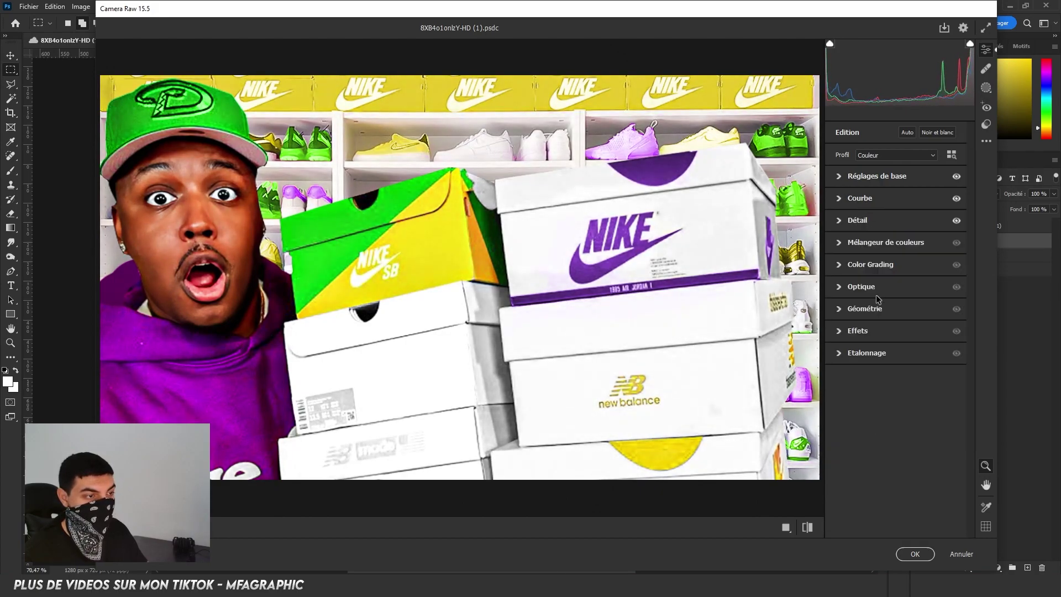
{"action": "left_click", "coordinate": [857, 220]}
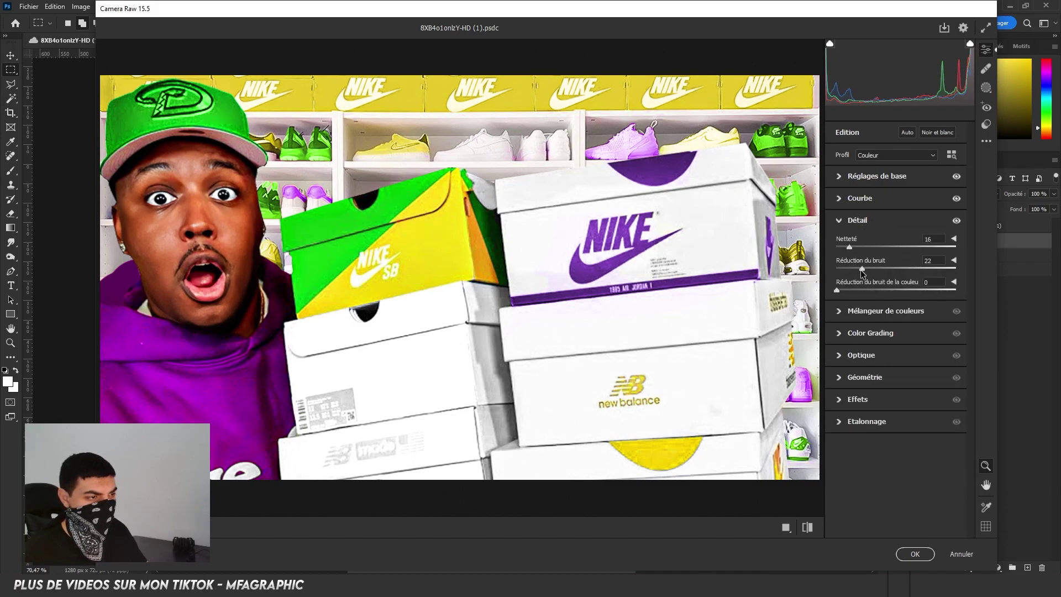
{"action": "key", "text": "Return"}
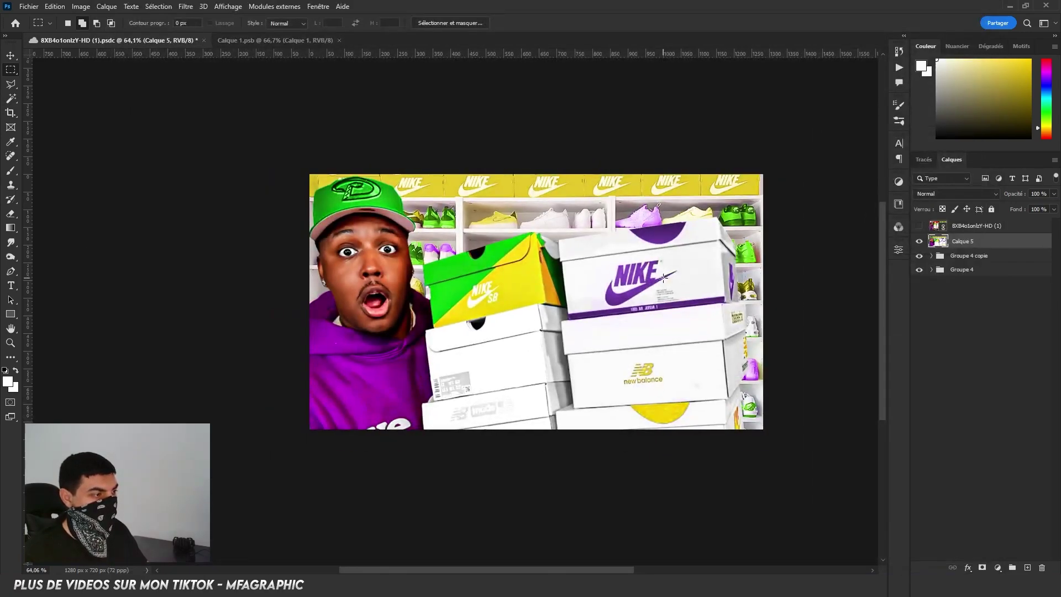
{"action": "left_click_drag", "start_coordinate": [663, 277], "coordinate": [647, 271]}
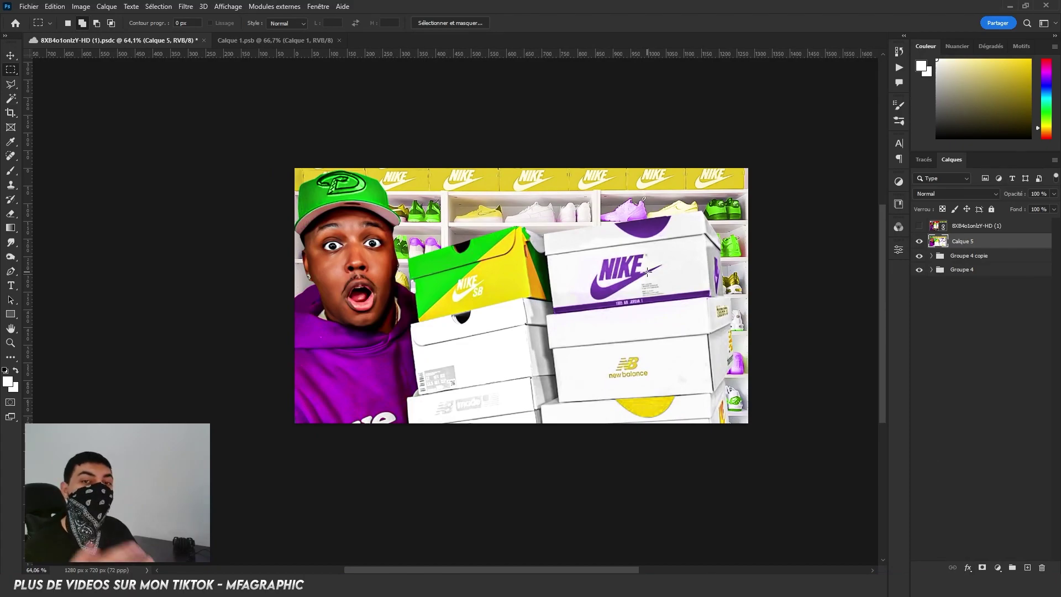